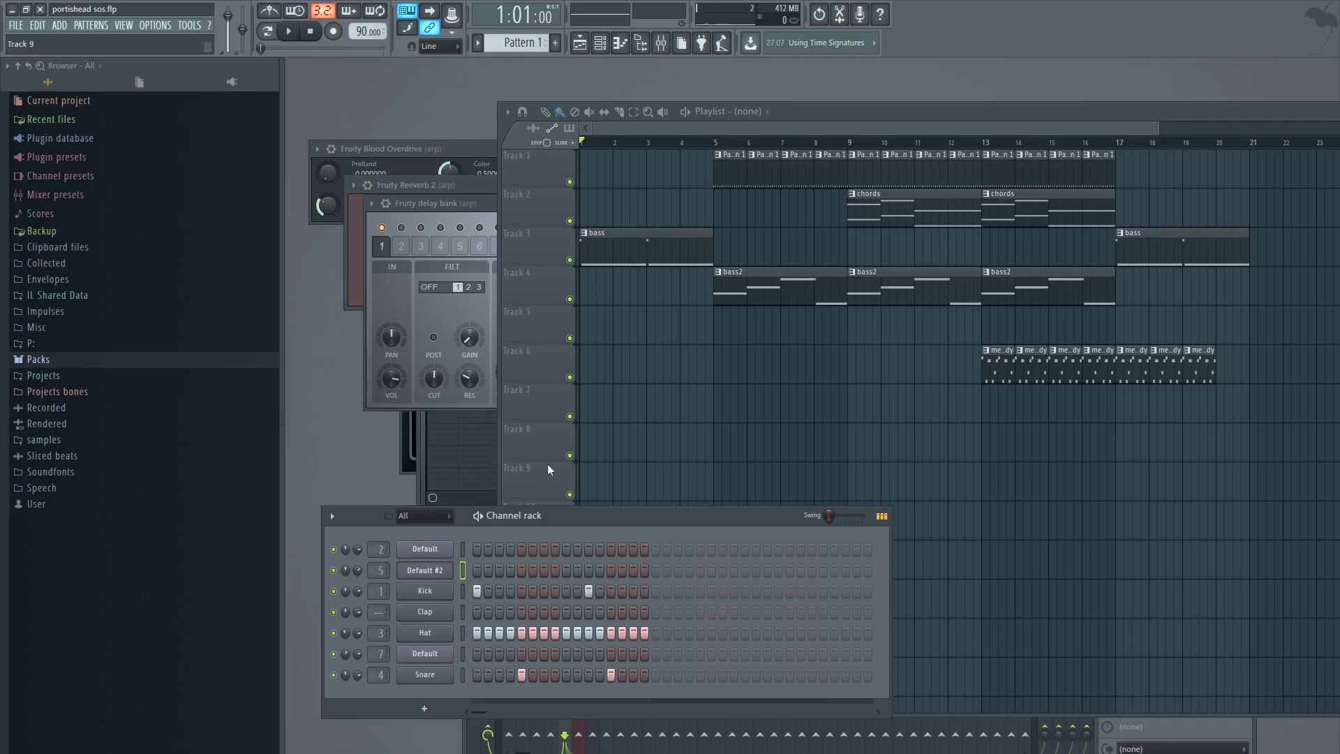
Open the Sytrus synth on the Default bass channel in the Channel rack.
left_click(433, 556)
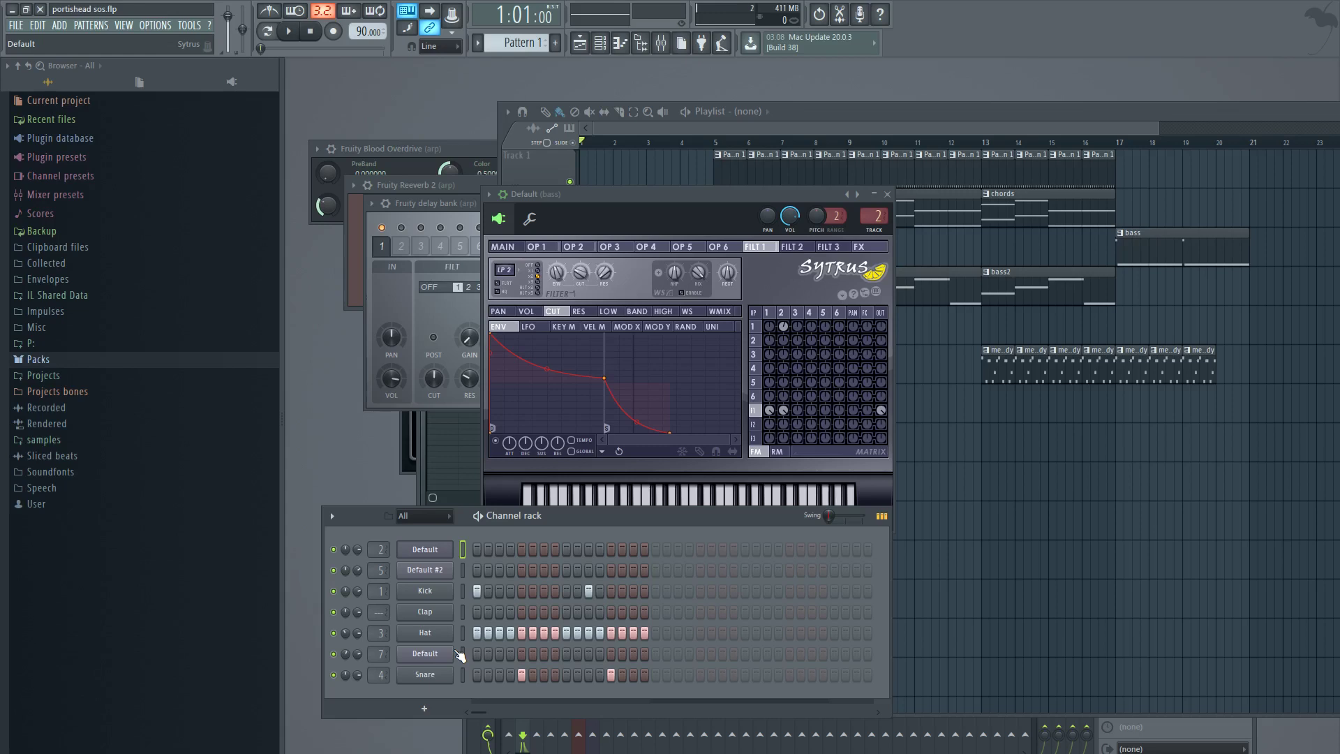
Start playing the song and open the bass2 pattern's notes in the Piano roll.
left_click(287, 33)
left_click_drag(790, 114, 868, 115)
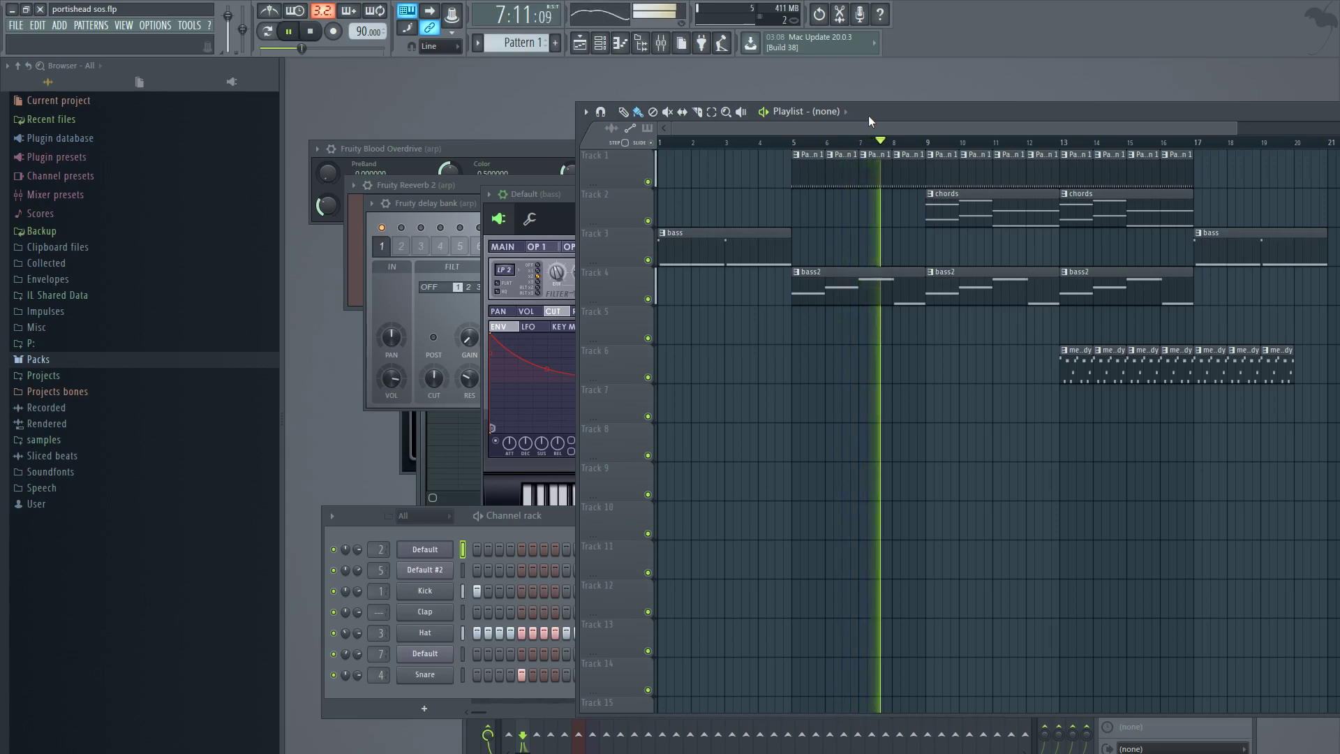
left_click(563, 526)
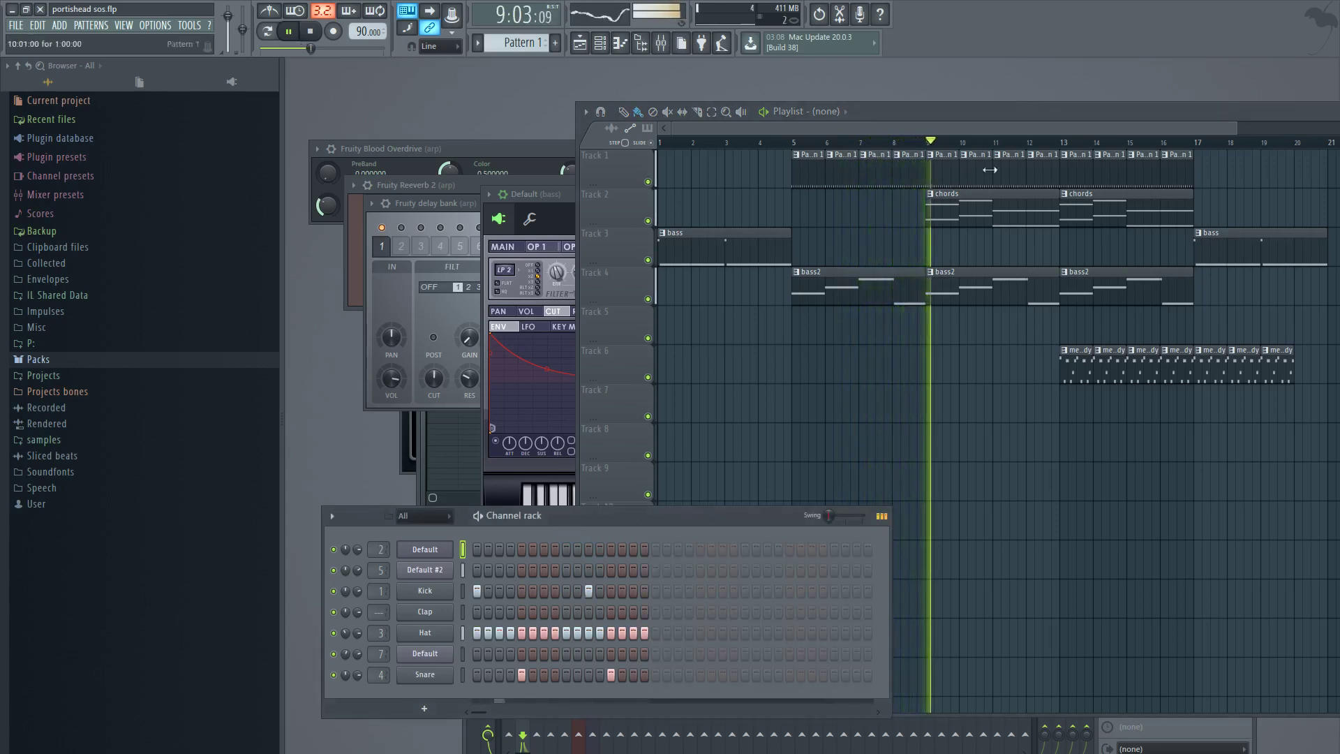
double_click(962, 285)
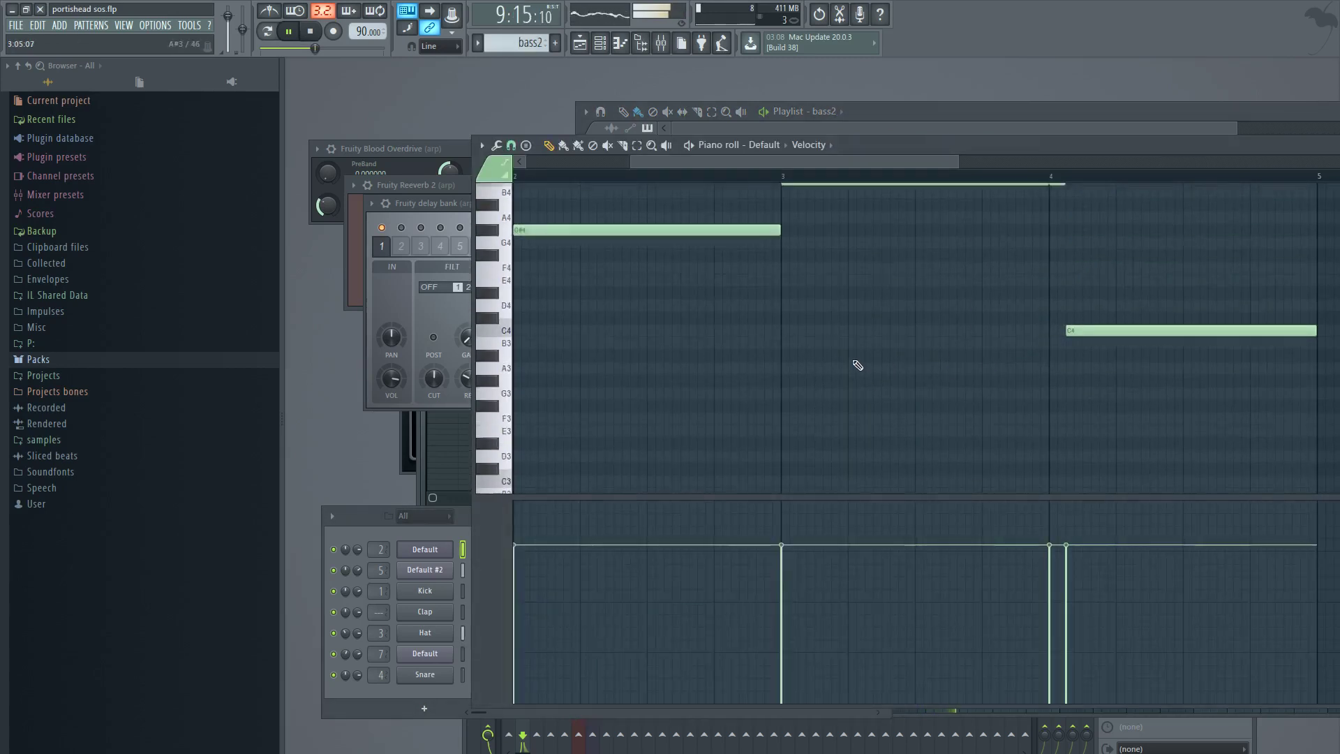
scroll(858, 365, "up", 2)
scroll(859, 366, "down", 3, "ctrl")
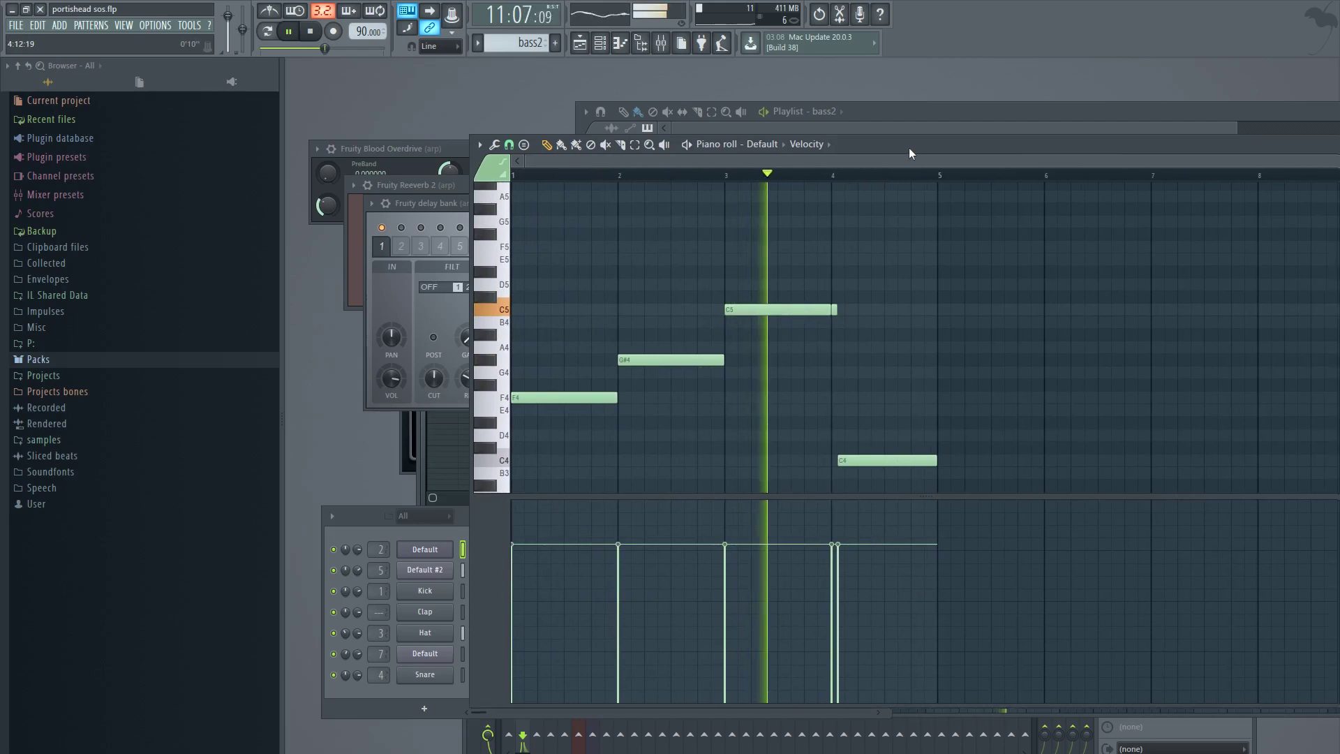
Open the chords pattern's notes and view its upper-octave chord notes.
left_click_drag(909, 148, 890, 219)
left_click_drag(906, 113, 925, 116)
left_click(990, 217)
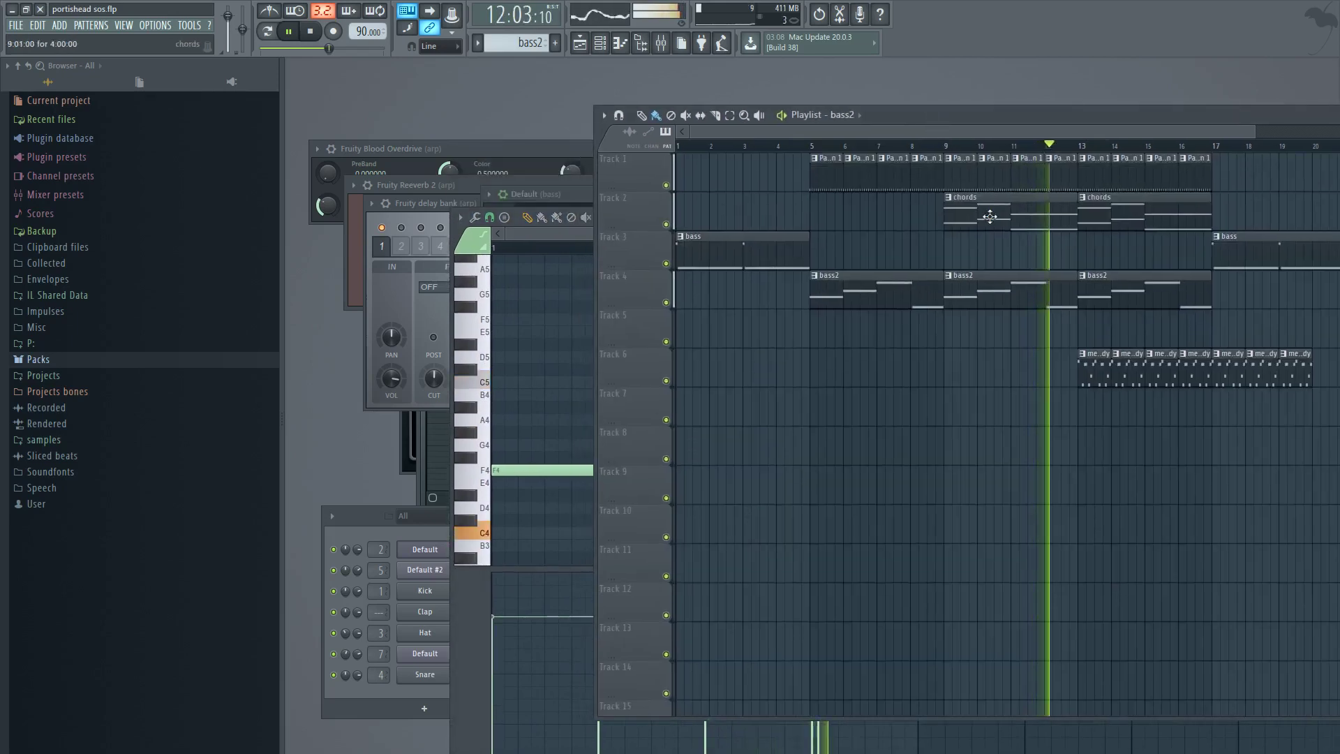
left_click(990, 217)
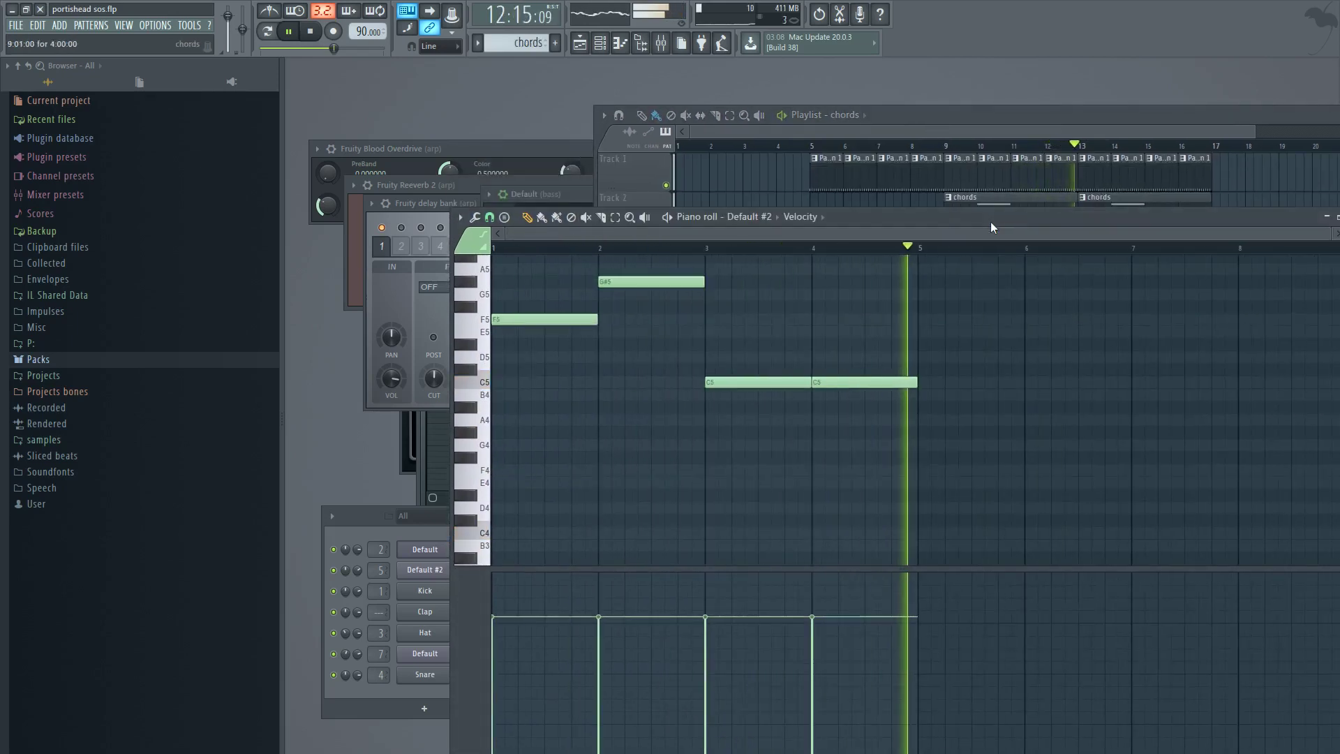
key("ctrl+c")
key("ctrl+v")
key("ctrl+Up")
scroll(929, 342, "up", 2)
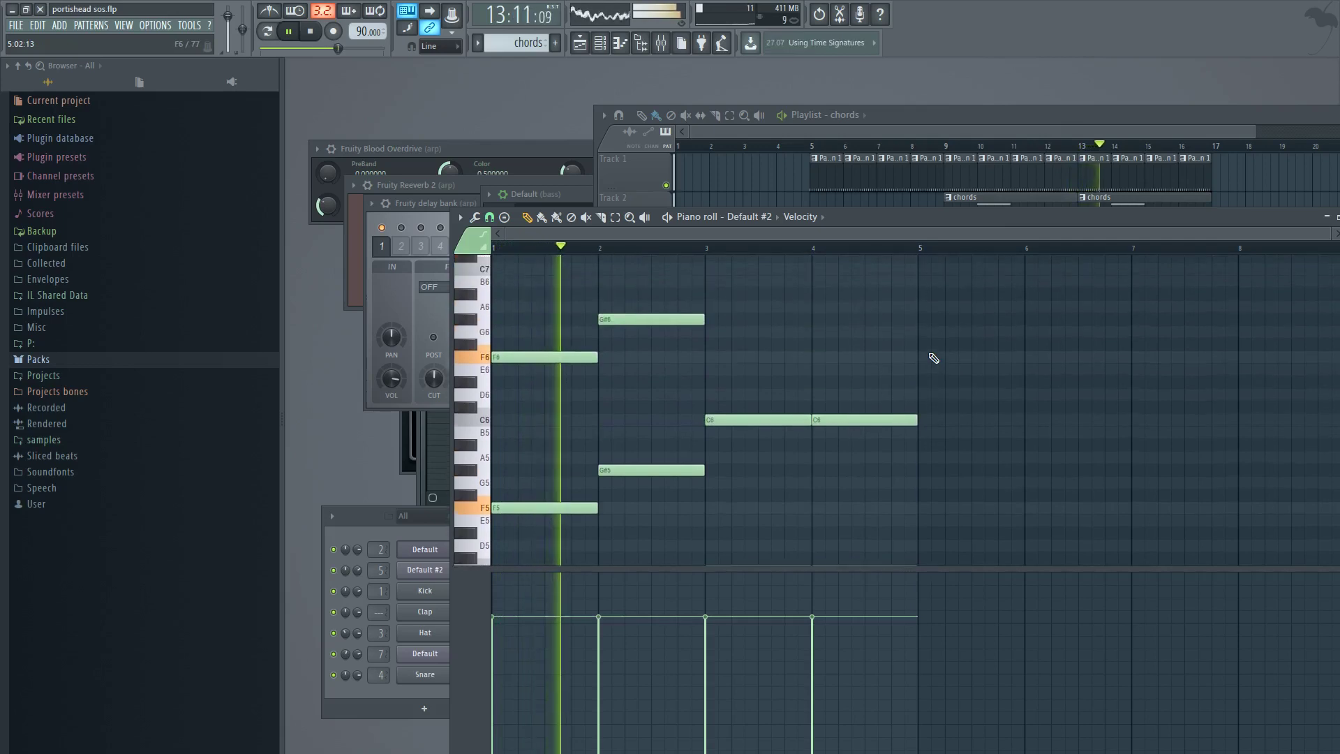
scroll(934, 358, "up", 1)
scroll(932, 358, "down", 3)
scroll(931, 359, "up", 3)
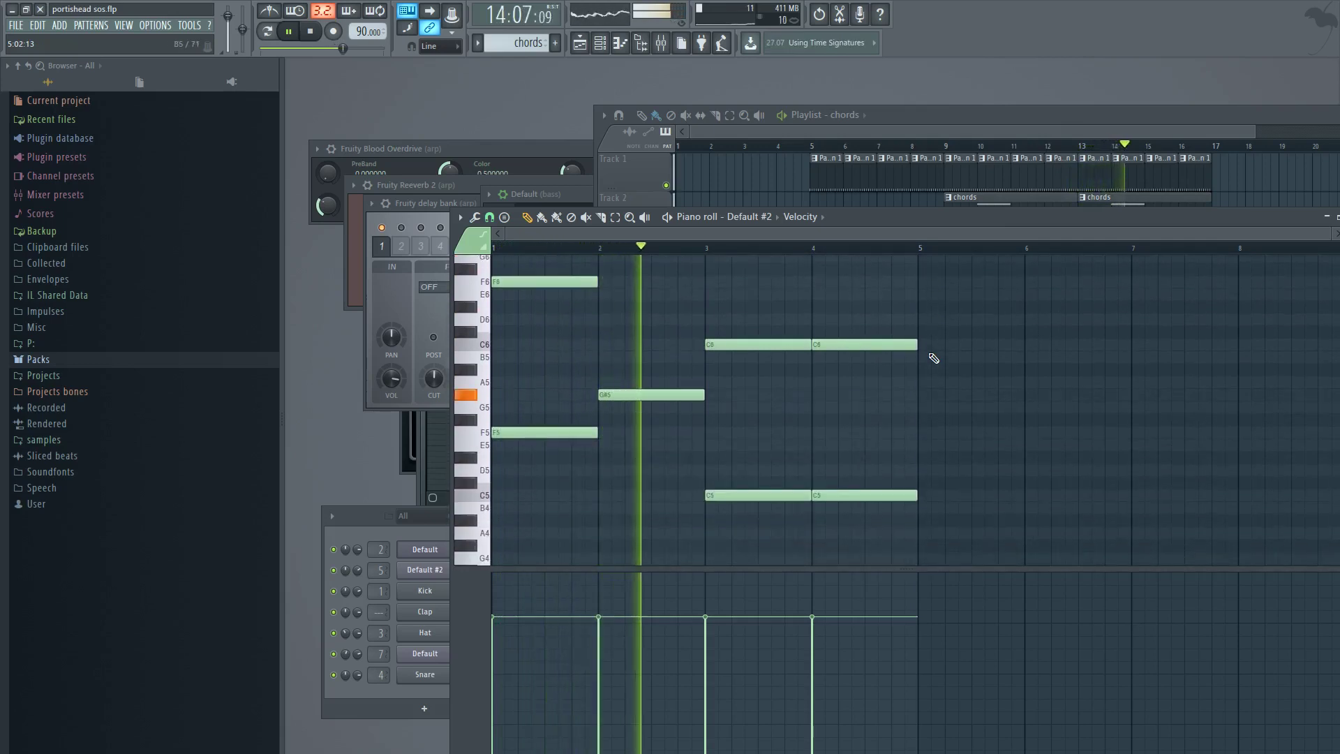
scroll(942, 355, "down", 3)
Open the melody pattern's notes on the Default channel, then stop playback at bar 1.
left_click(1095, 120)
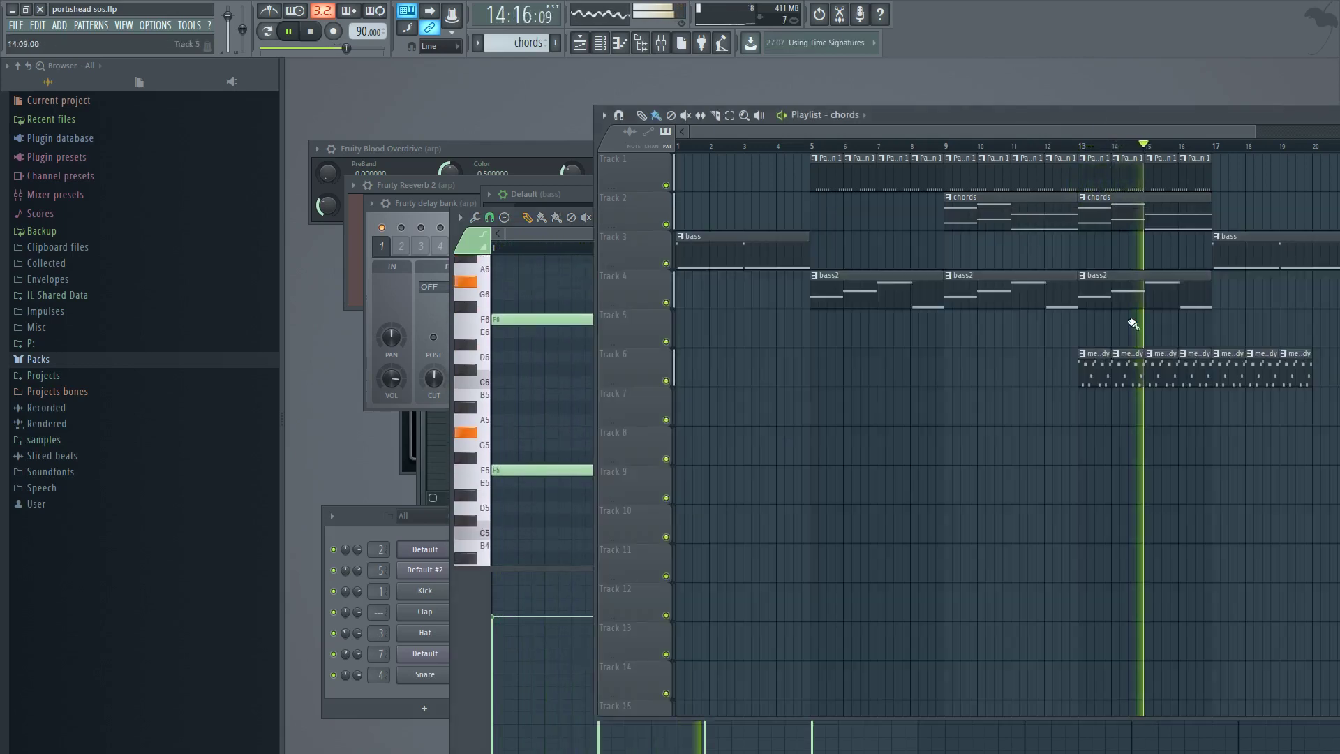
left_click(1101, 365)
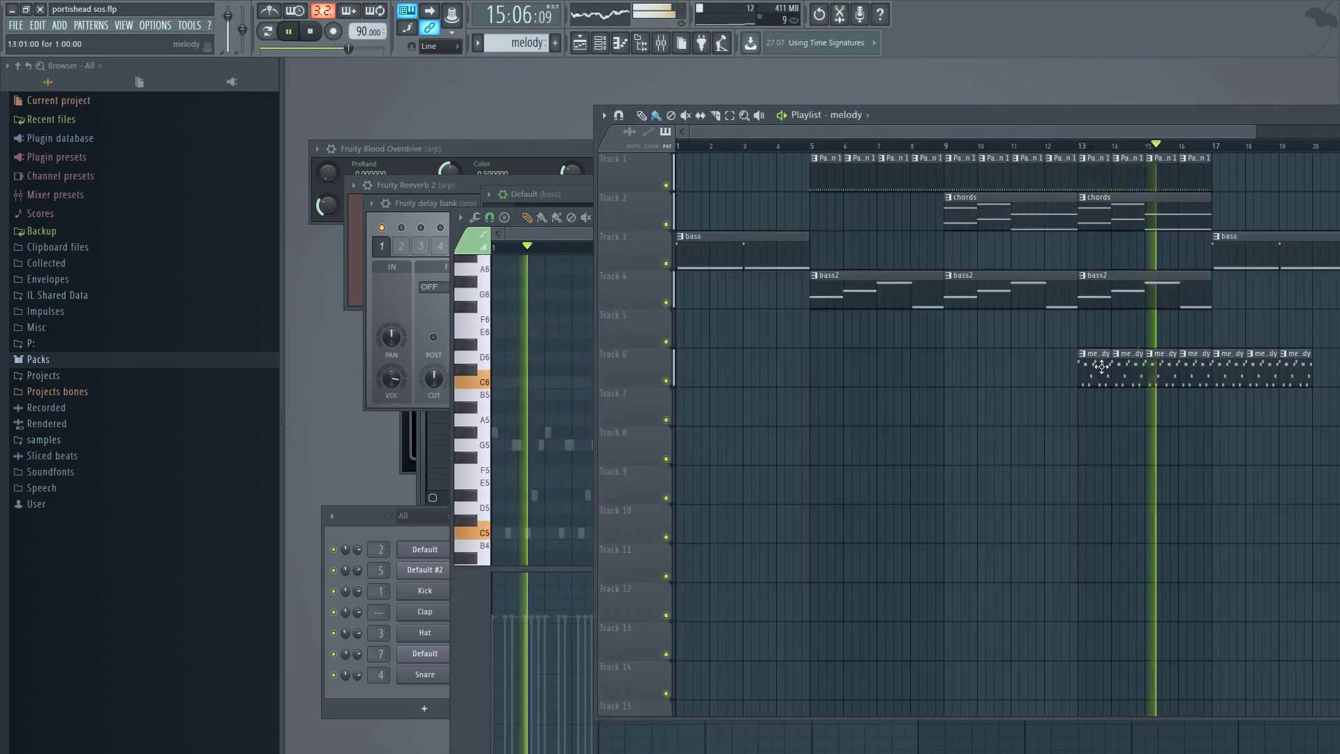
left_click(587, 241)
scroll(619, 342, "down", 2)
left_click(425, 654)
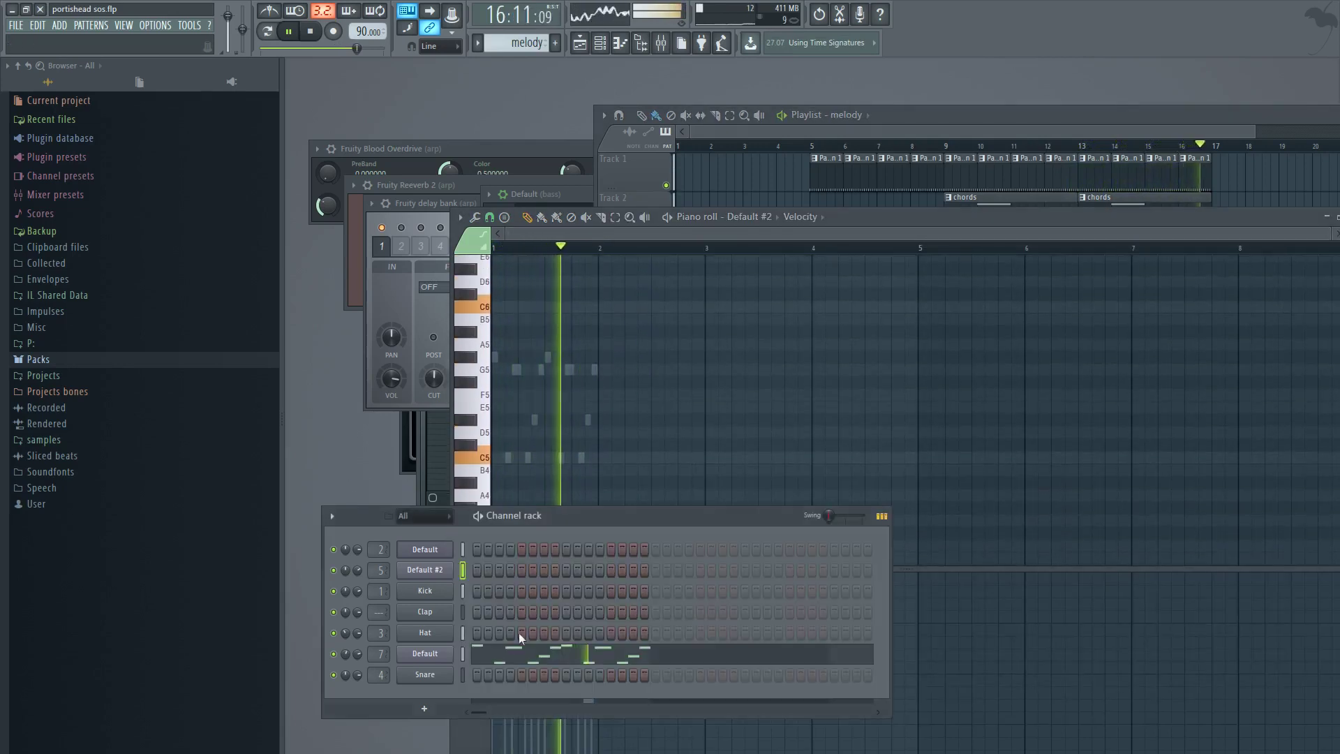
left_click(567, 659)
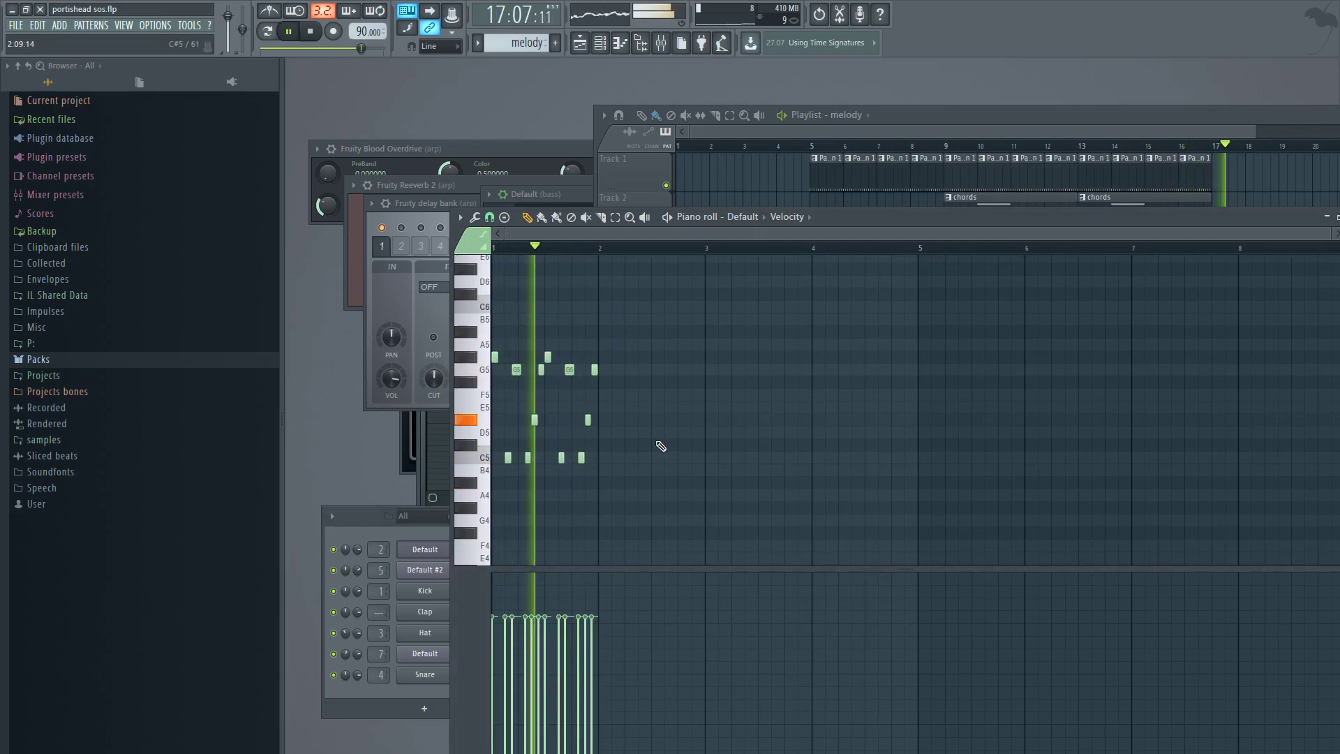
left_click_drag(907, 120, 894, 119)
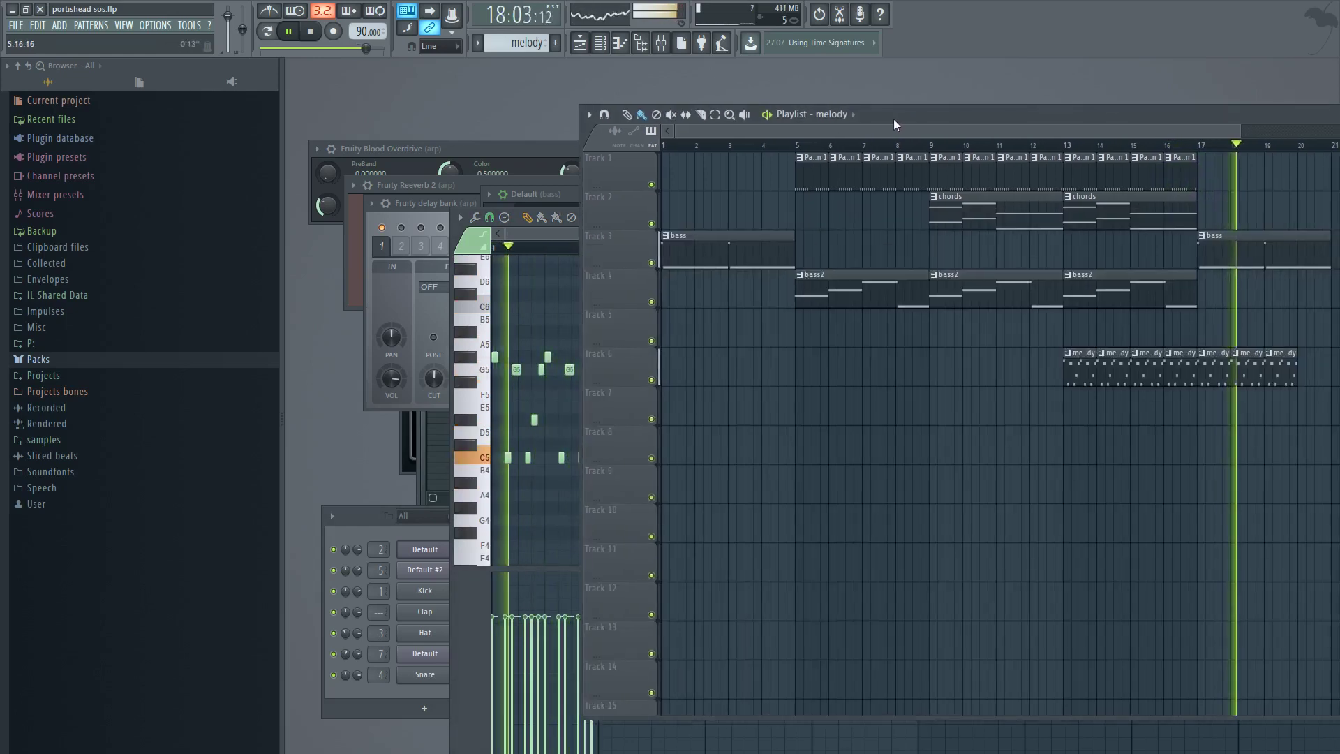
left_click(312, 32)
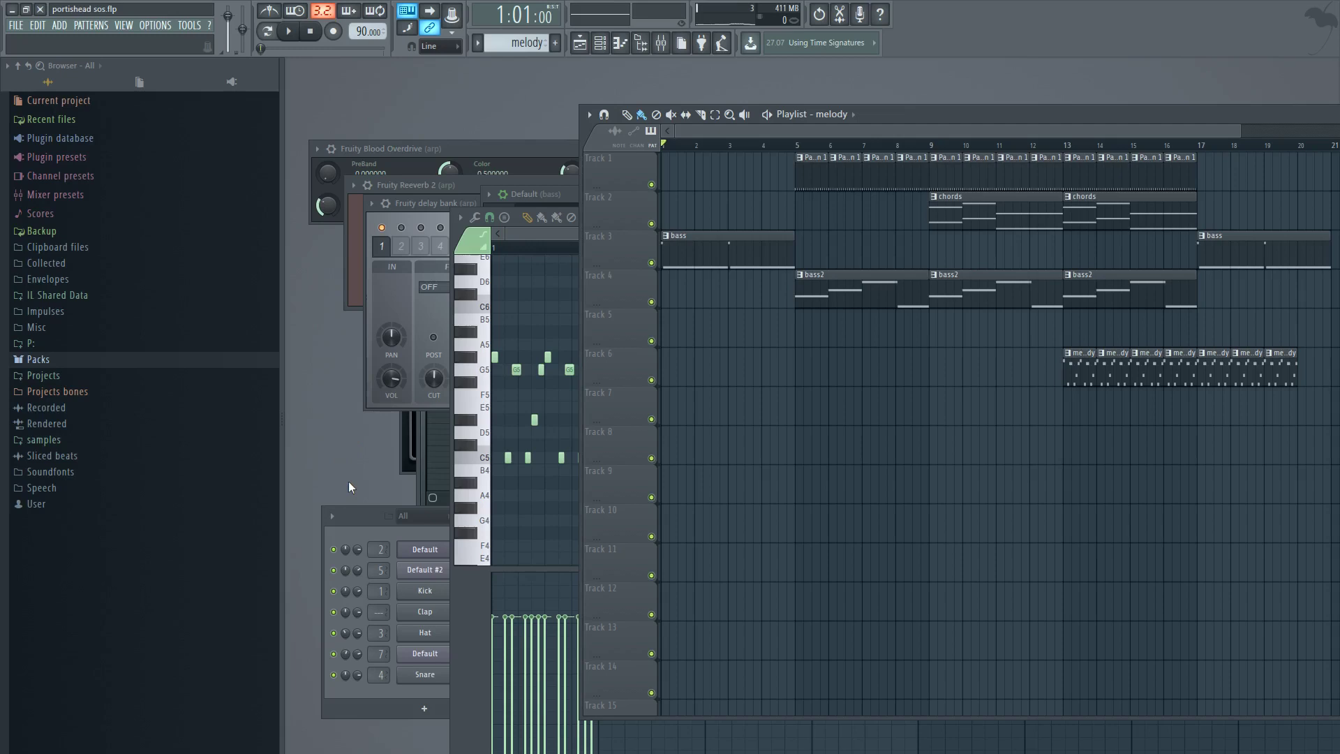
Play a few notes on the bass Sytrus patch and compare operator 1 (ratio 1.9980) with operator 2 (1.0050).
key("F6")
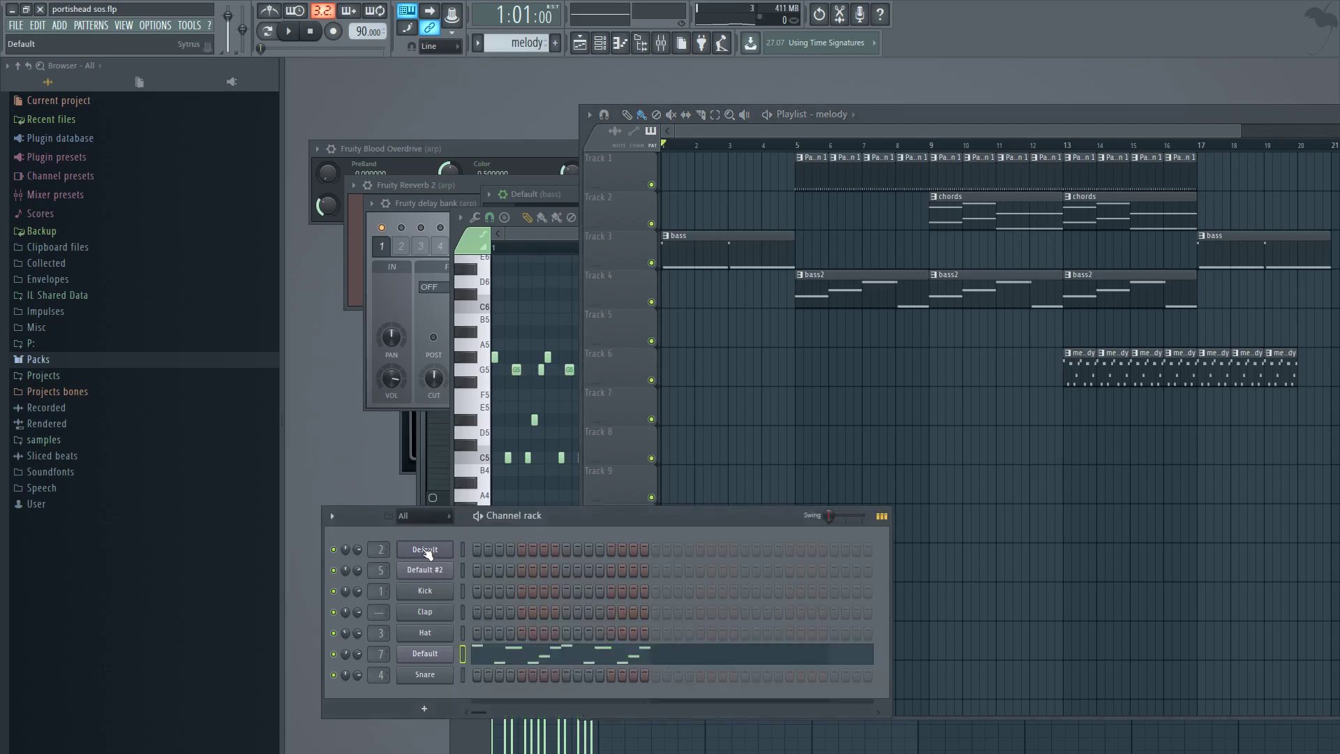
left_click(425, 550)
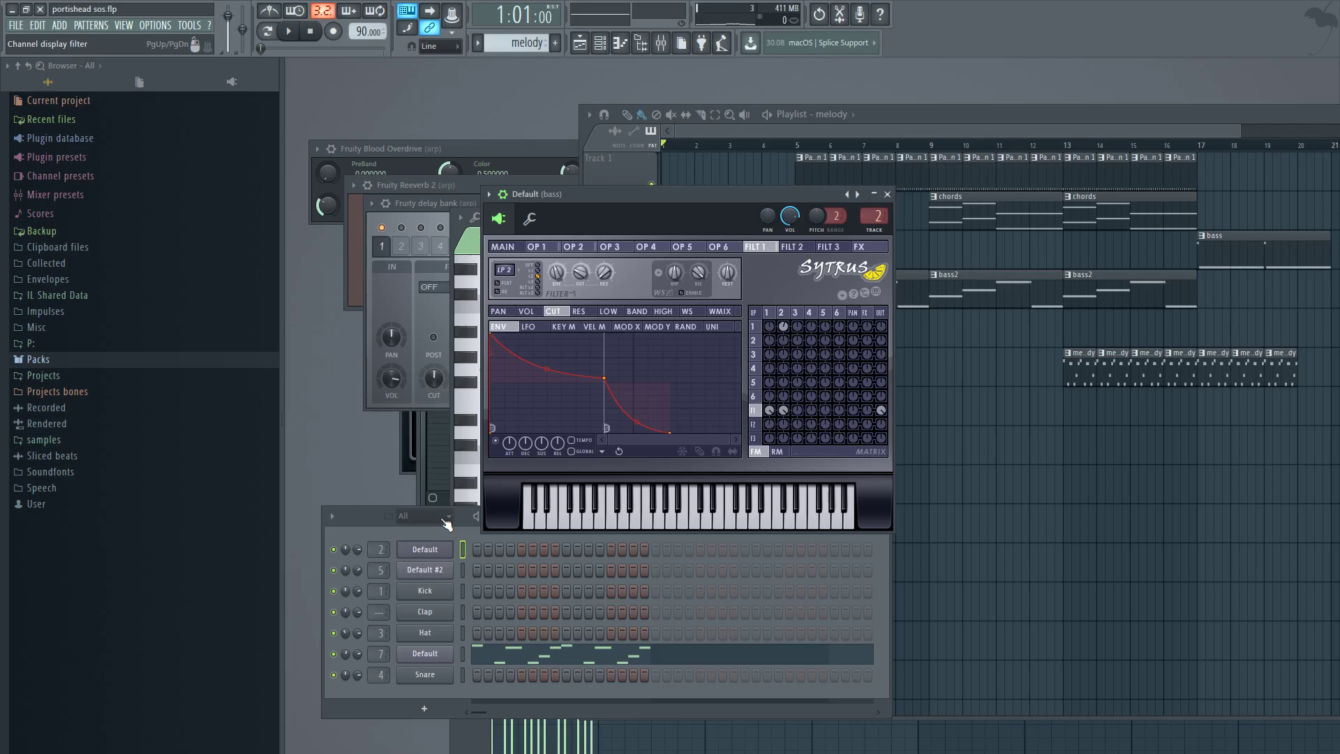
key("comma")
key("b")
key("c")
left_click(537, 247)
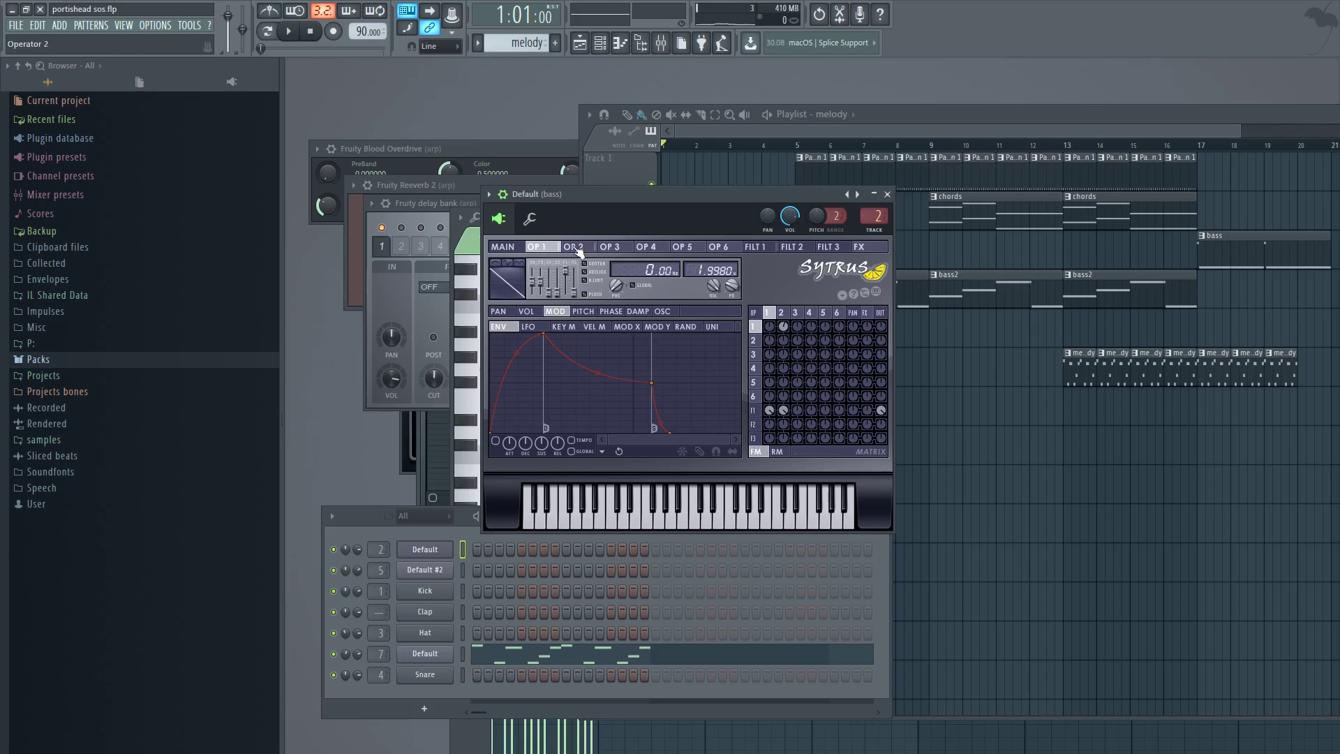
left_click(576, 249)
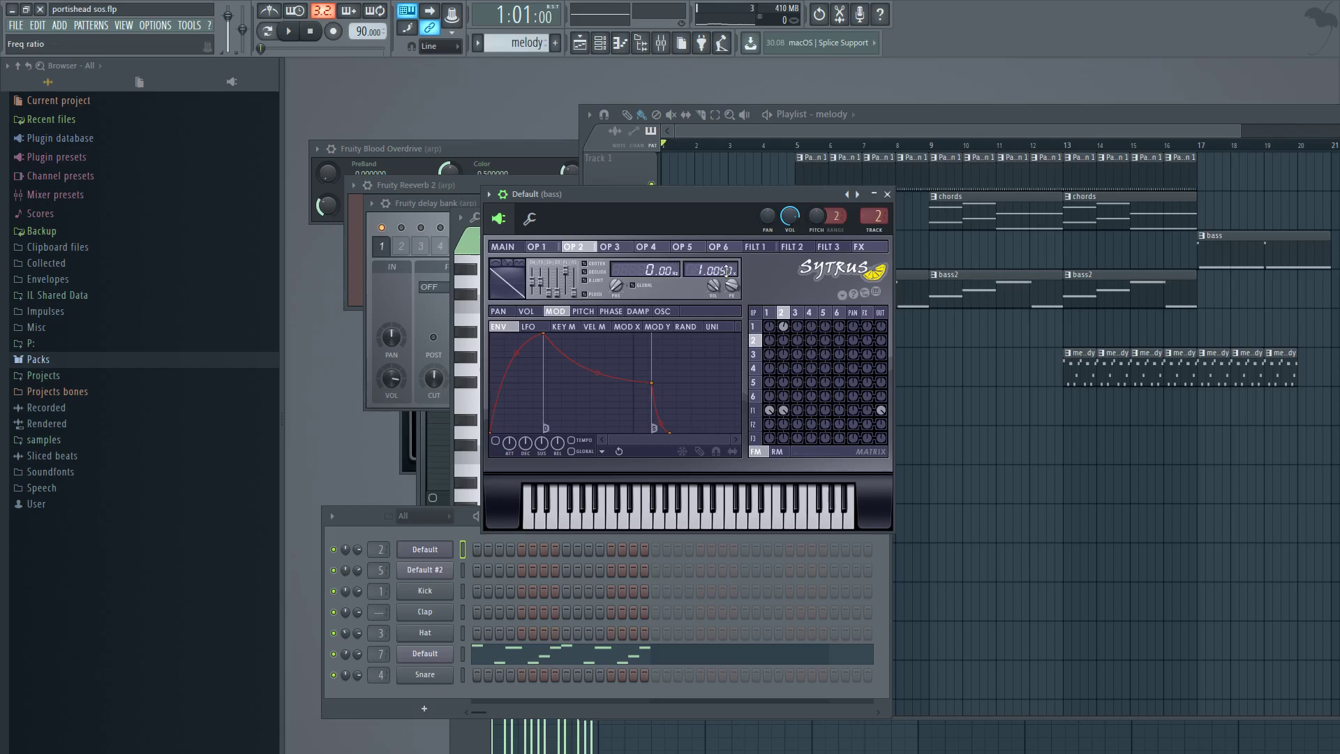
left_click(536, 246)
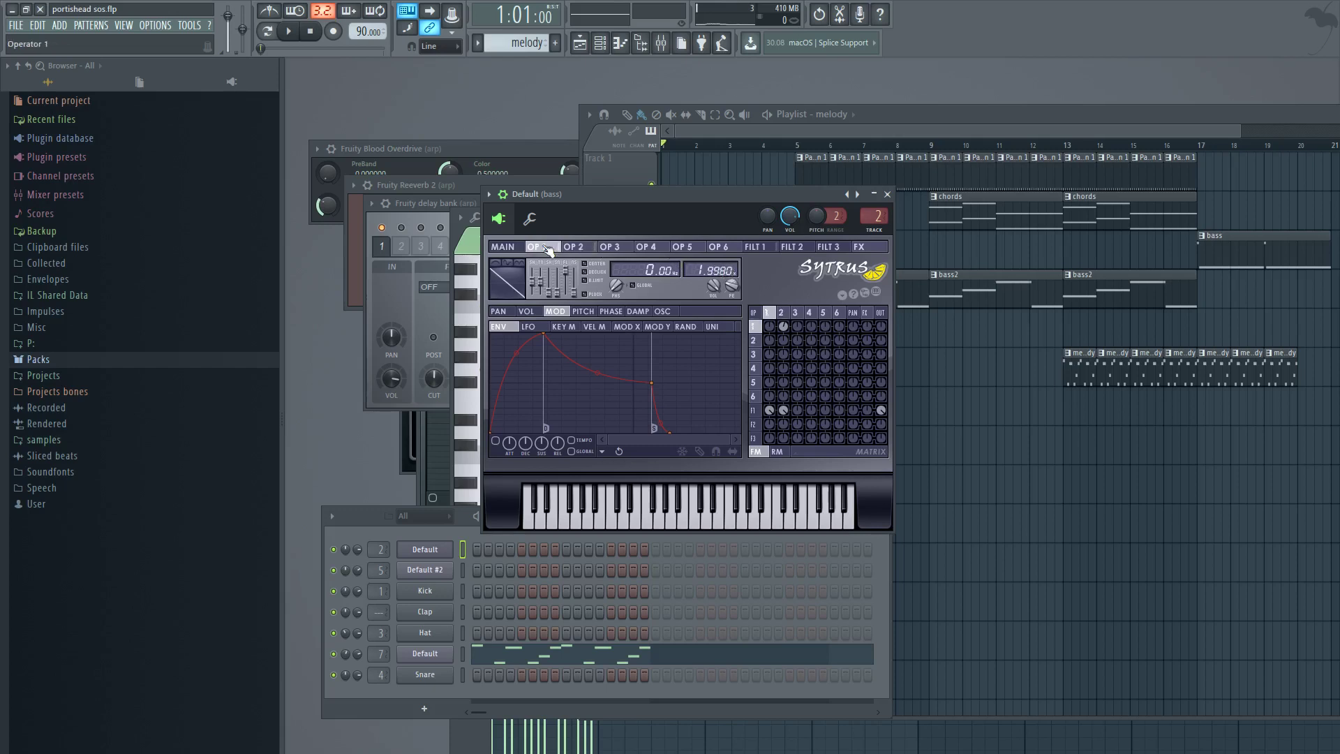
left_click_drag(722, 269, 715, 272)
left_click(585, 312)
left_click(539, 327)
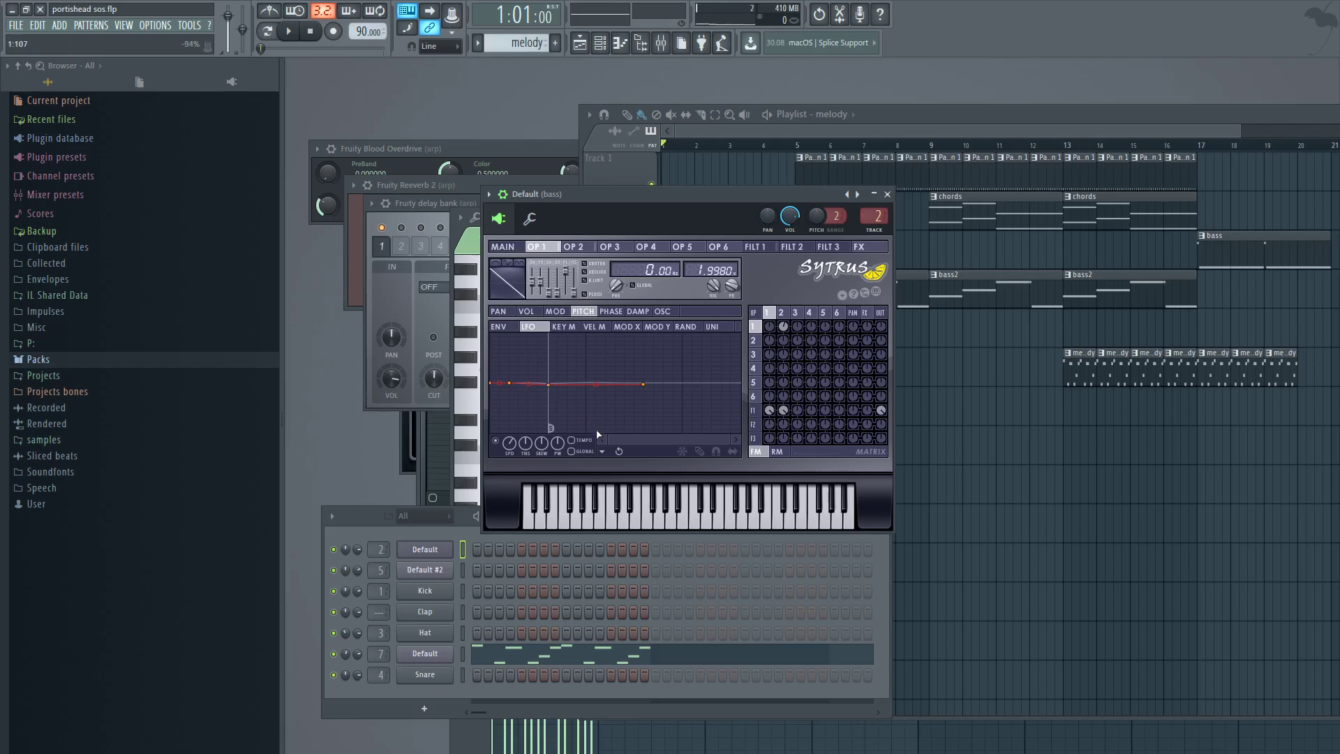
key("n")
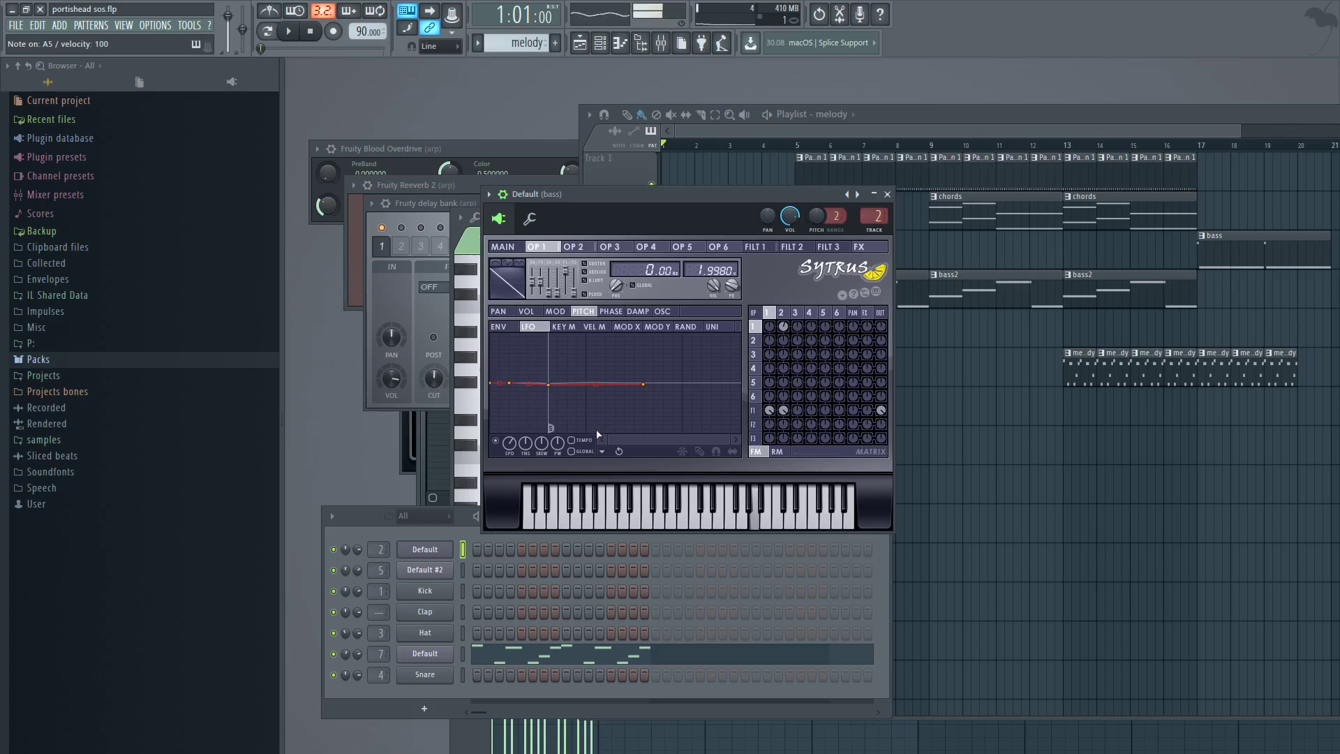
key("comma")
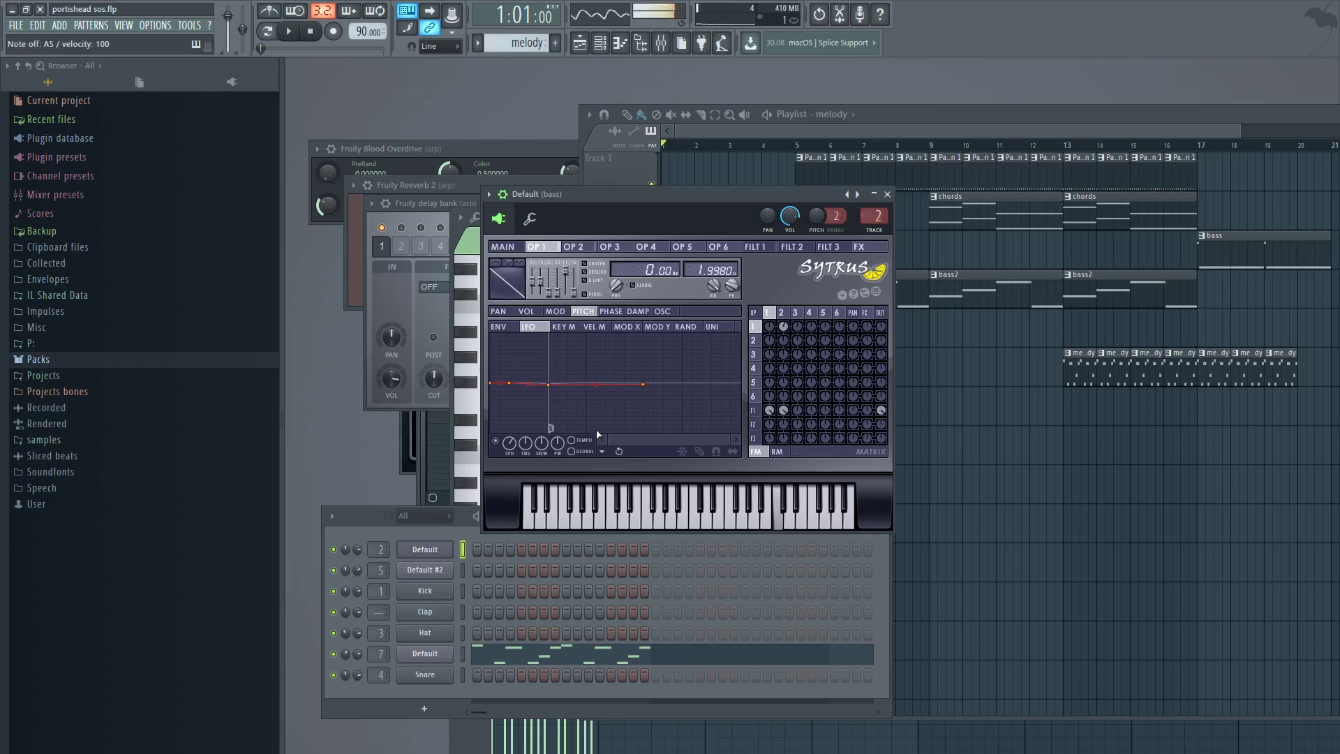
key("v")
key("v")
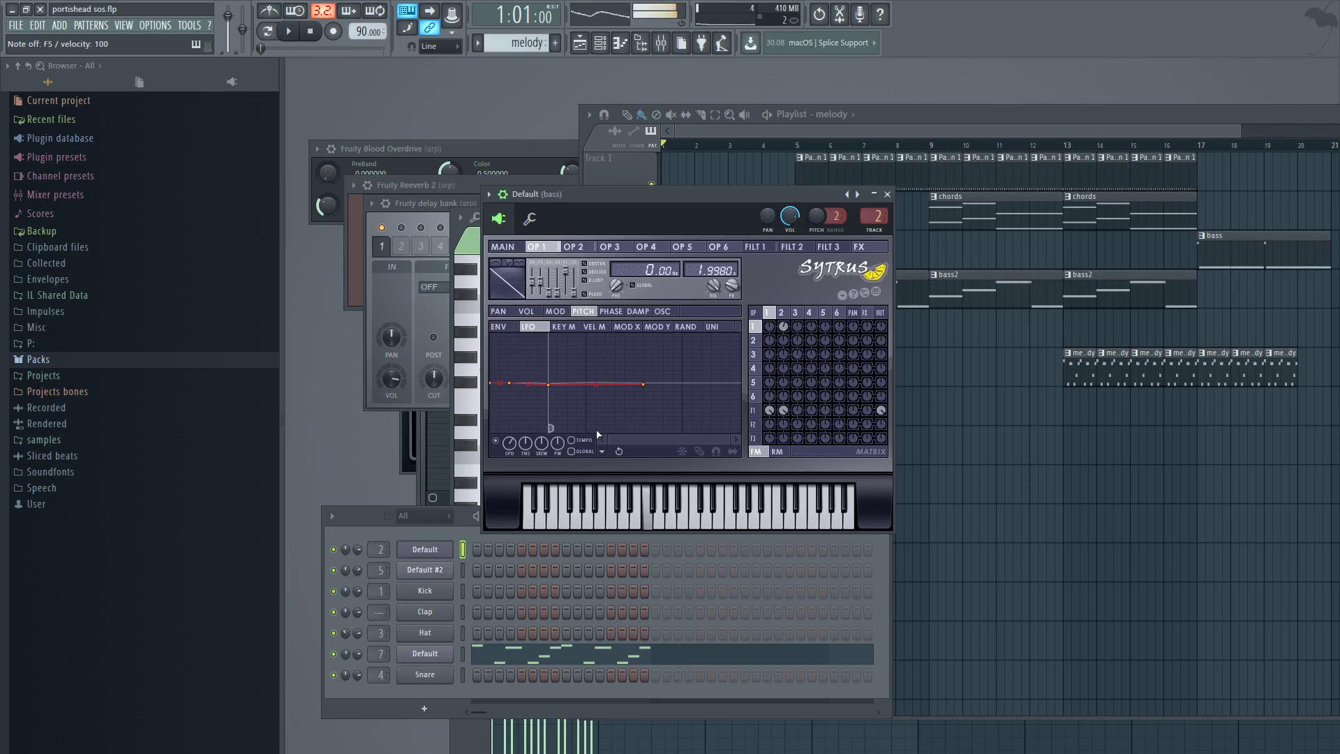
key("z")
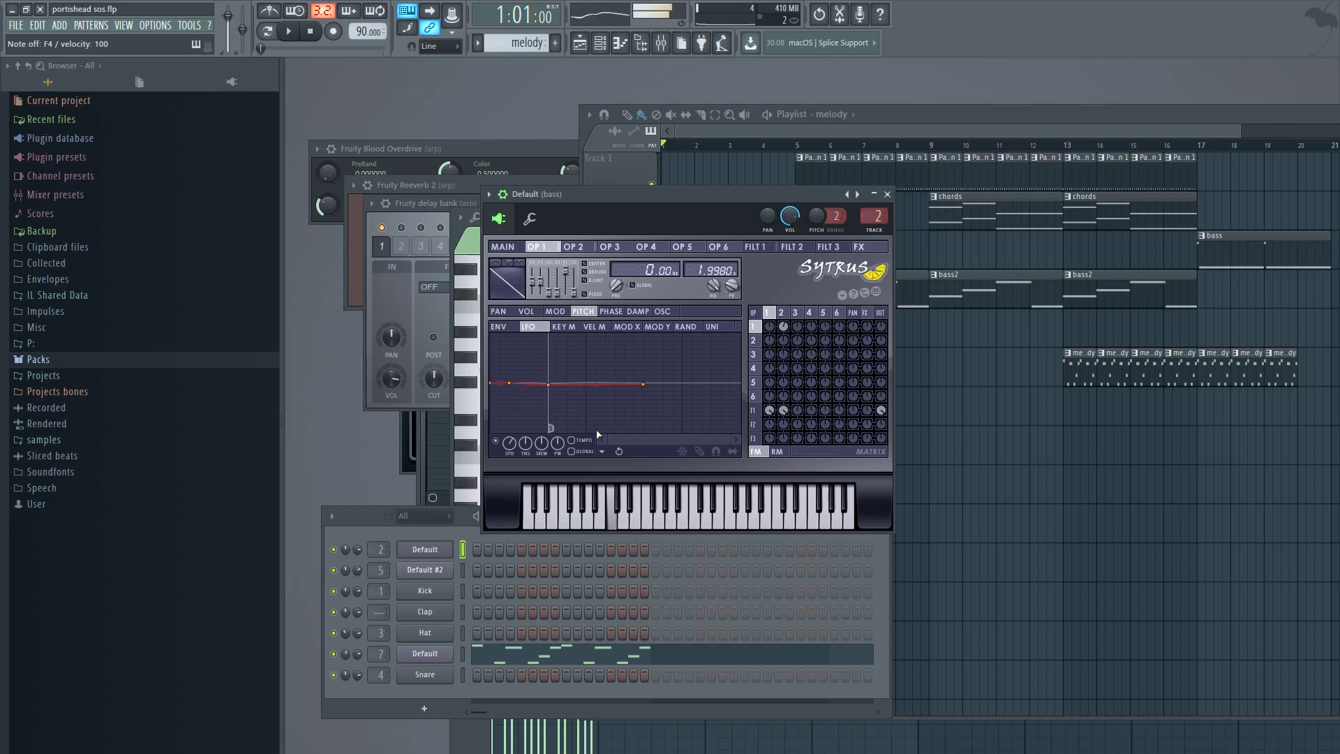
left_click(569, 525)
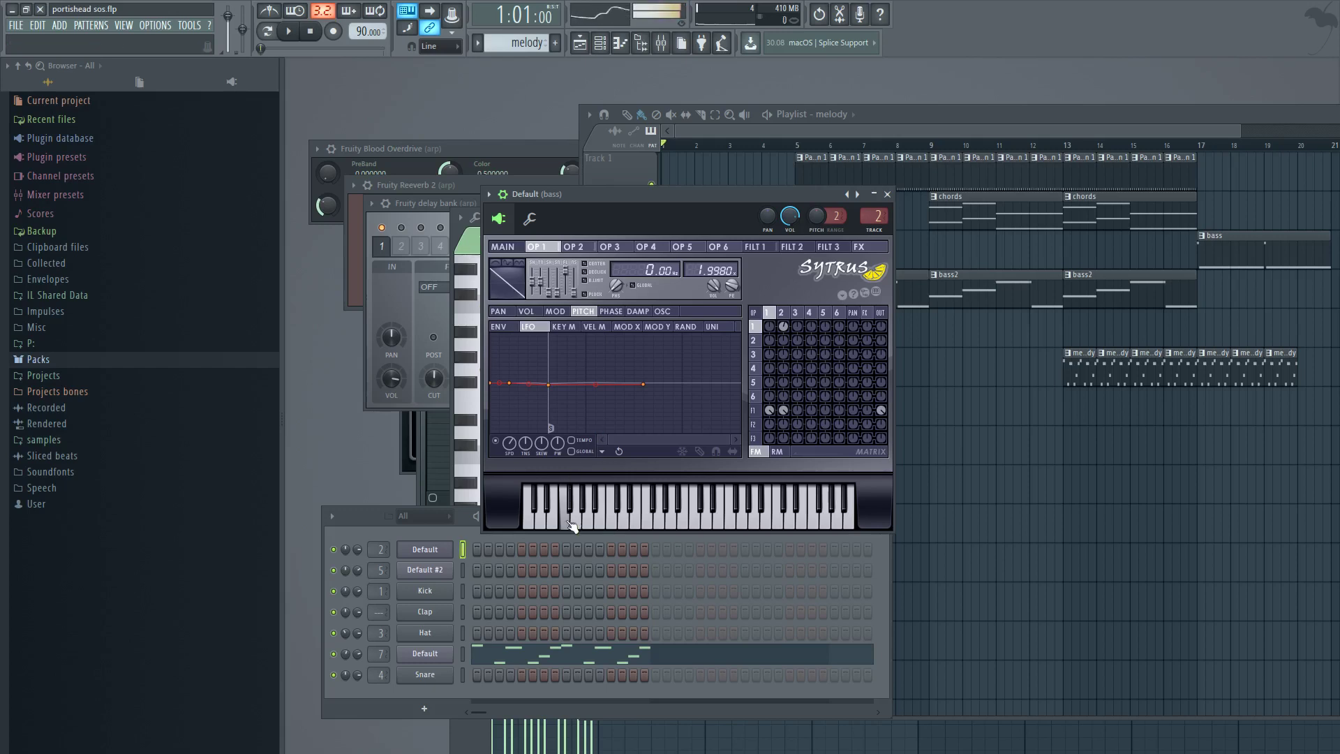
left_click(850, 525)
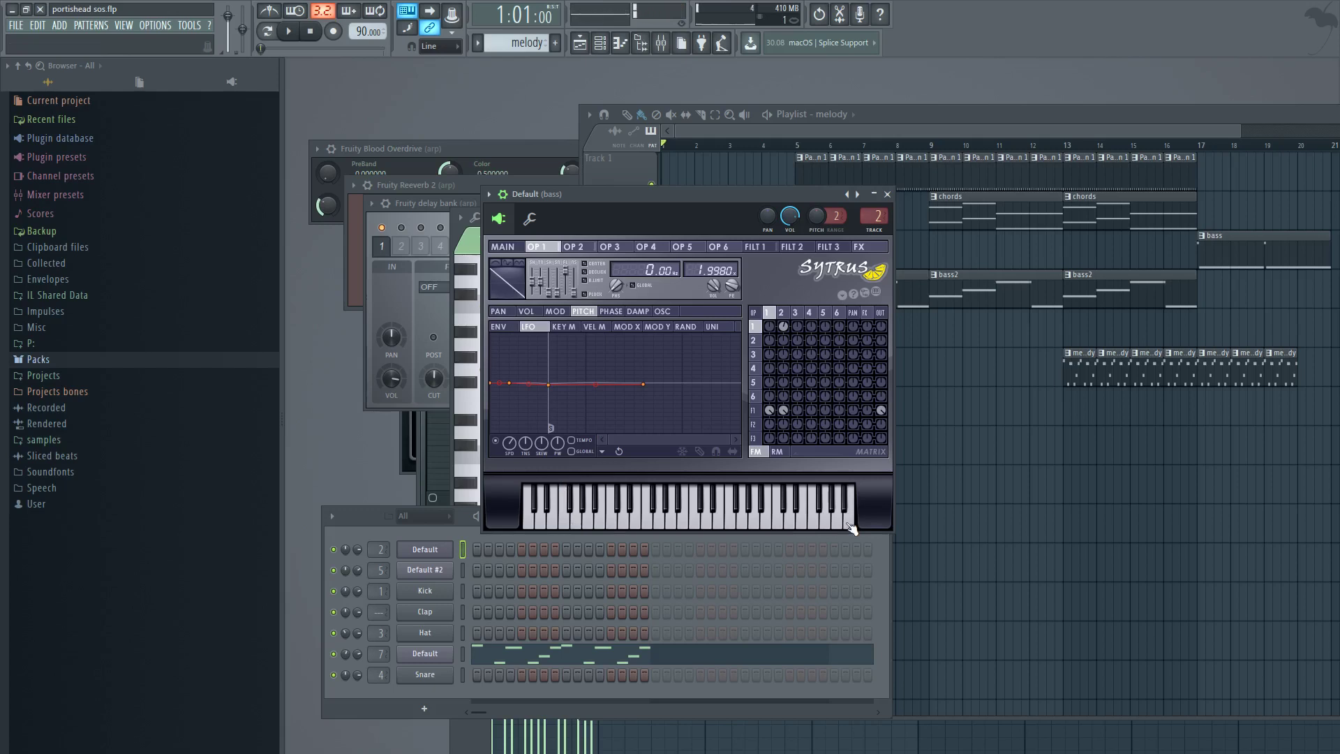
On Sytrus's FILT 1 page, make CUT the target and show its ENV envelope curve.
left_click(759, 247)
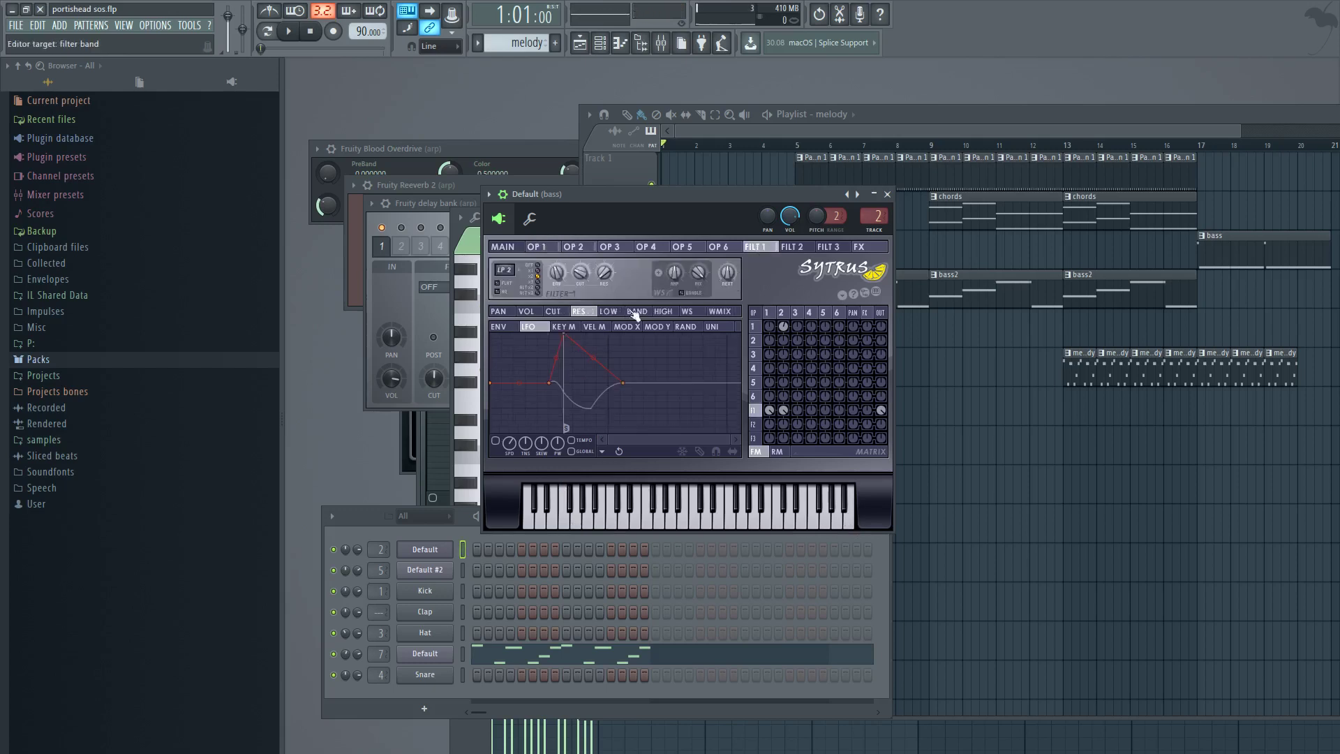
left_click(553, 312)
left_click(502, 327)
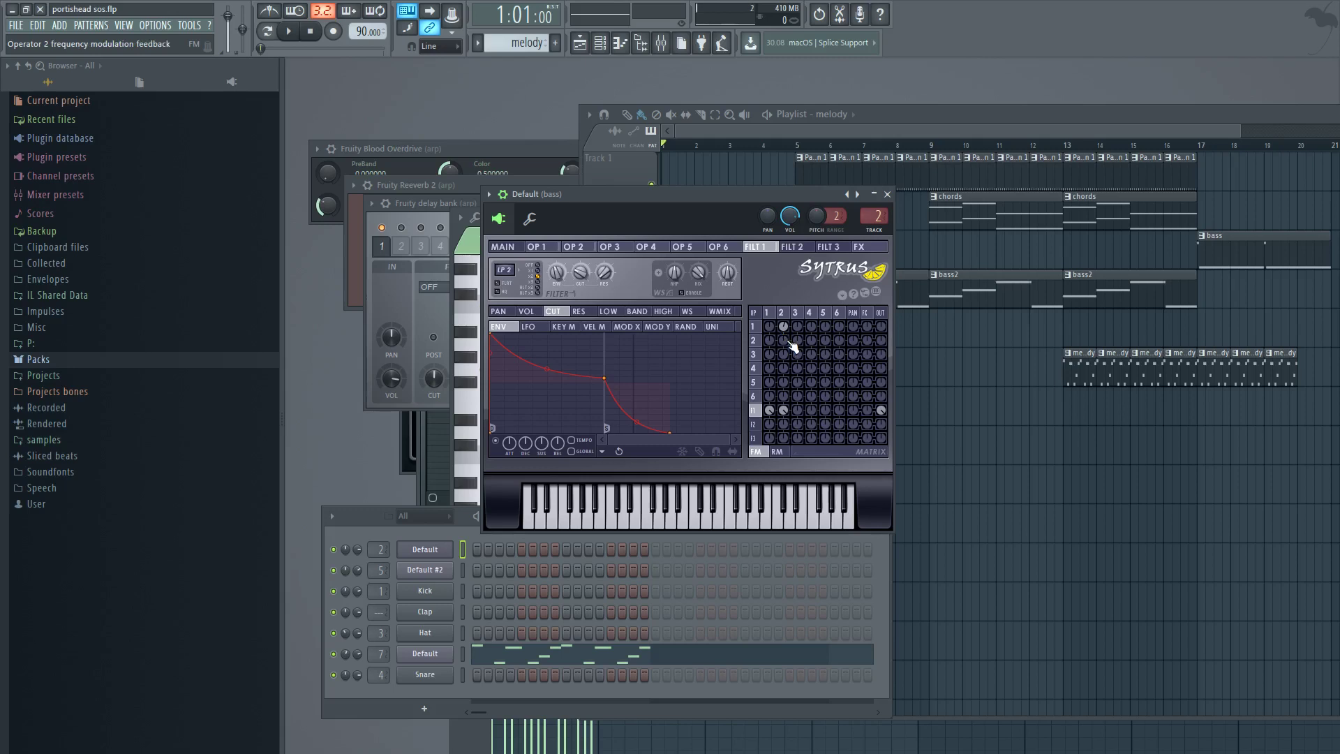
Play a descending run of notes to hear the filter cutoff envelope.
key("n")
key("m")
key("b")
key("v")
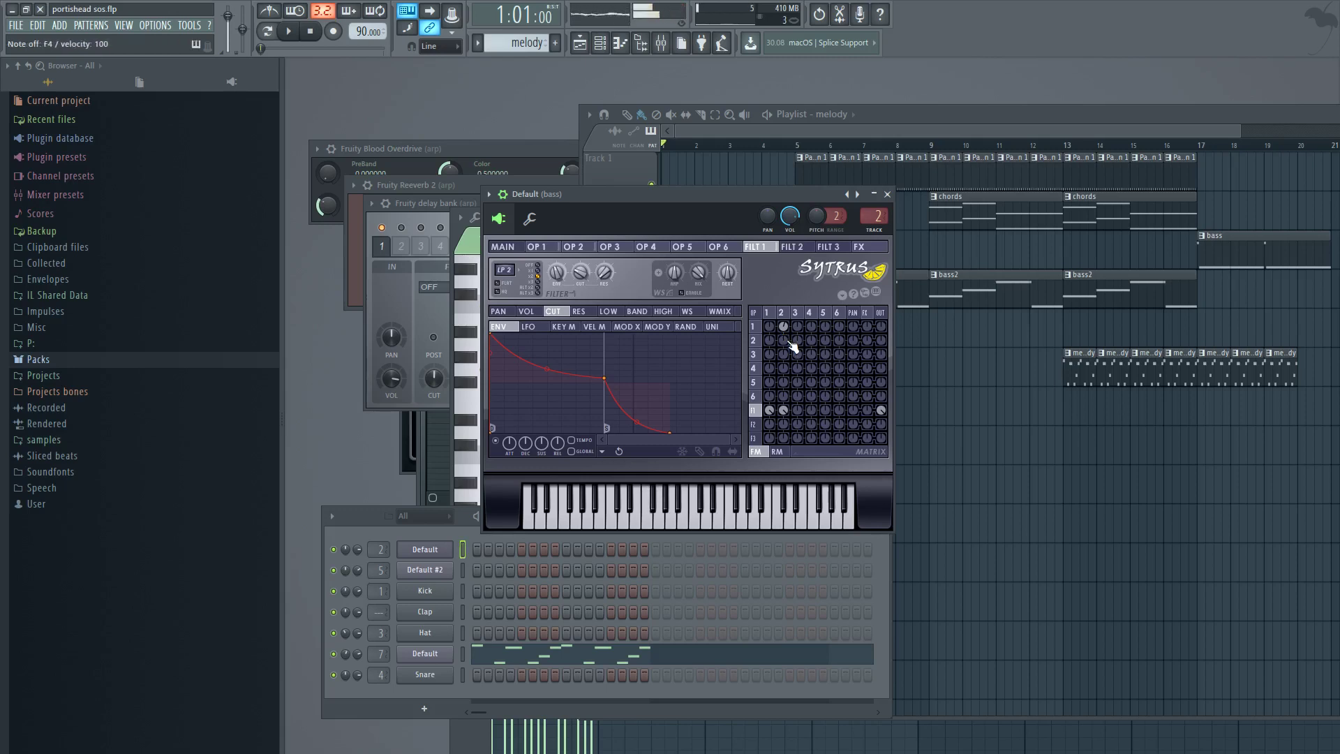
Loop and play the chords pattern, adding a G#6 note across bar 2, then stop.
left_click_drag(916, 112, 924, 118)
double_click(966, 224)
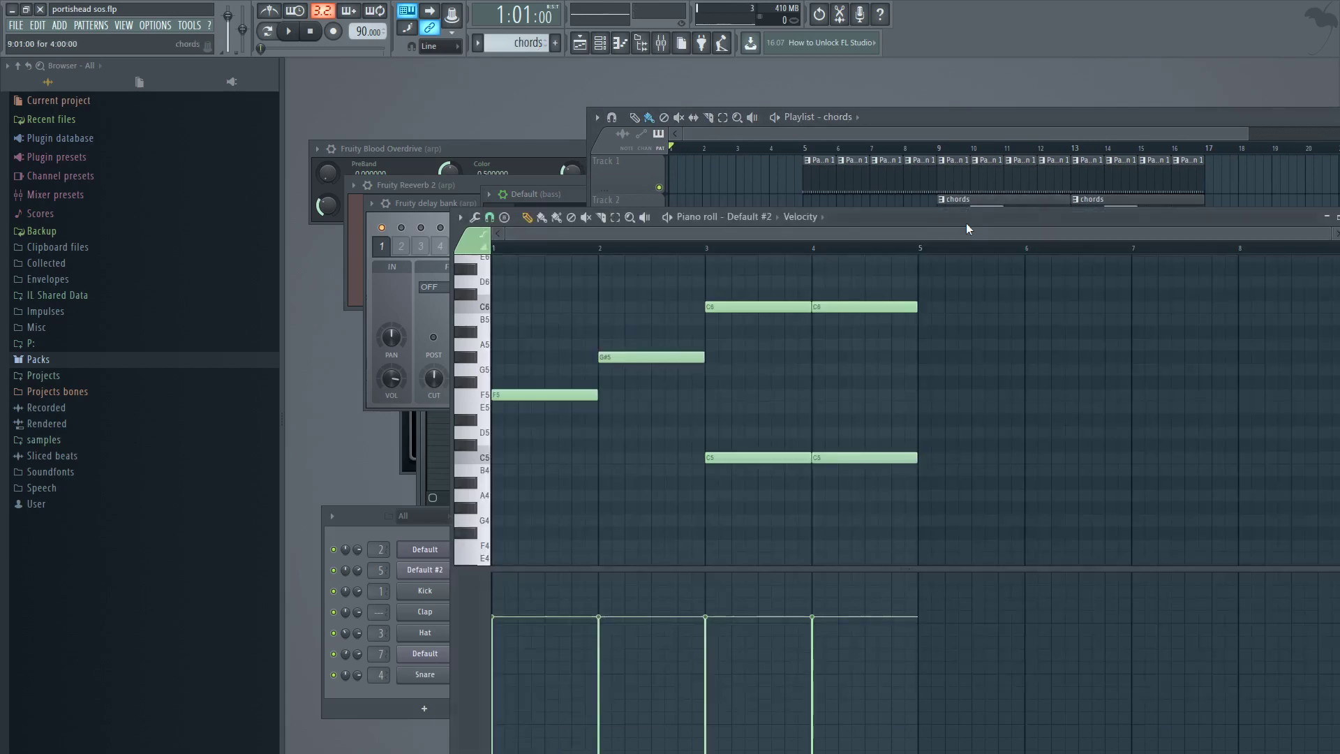
left_click(266, 30)
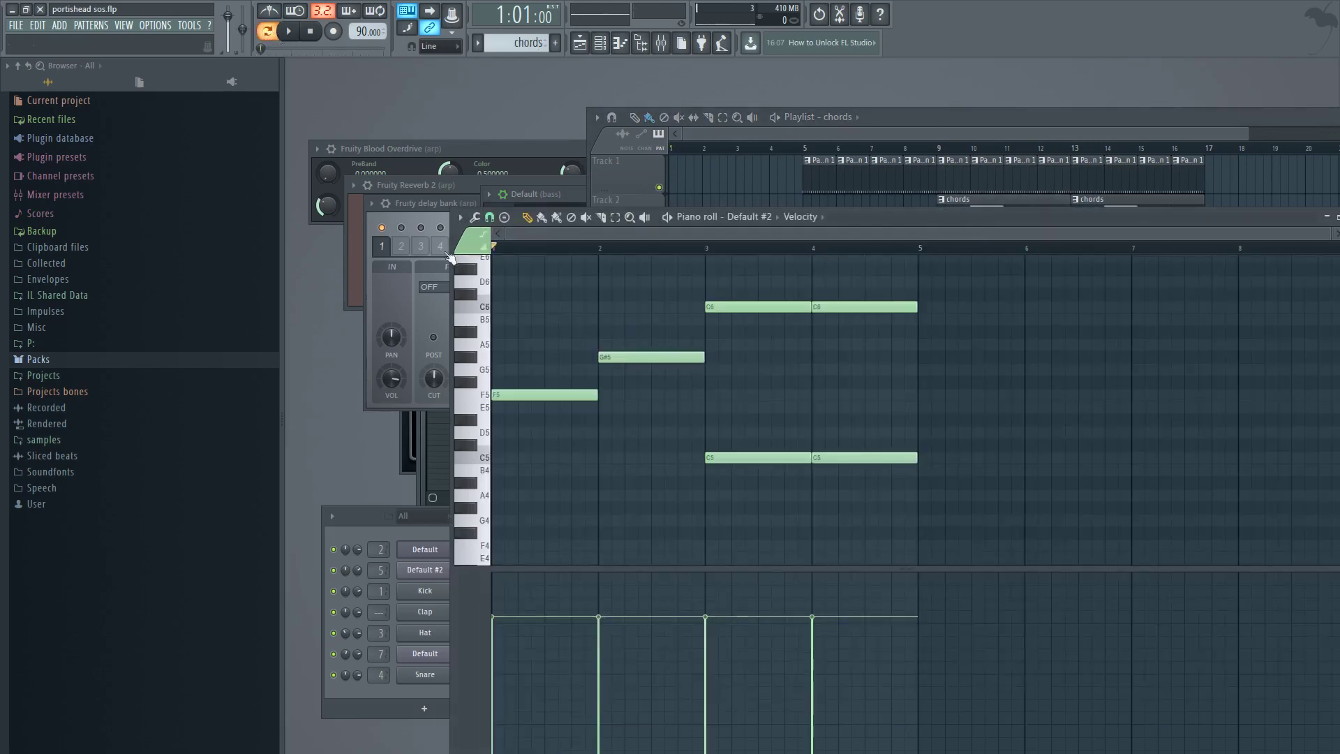
scroll(859, 416, "up", 1)
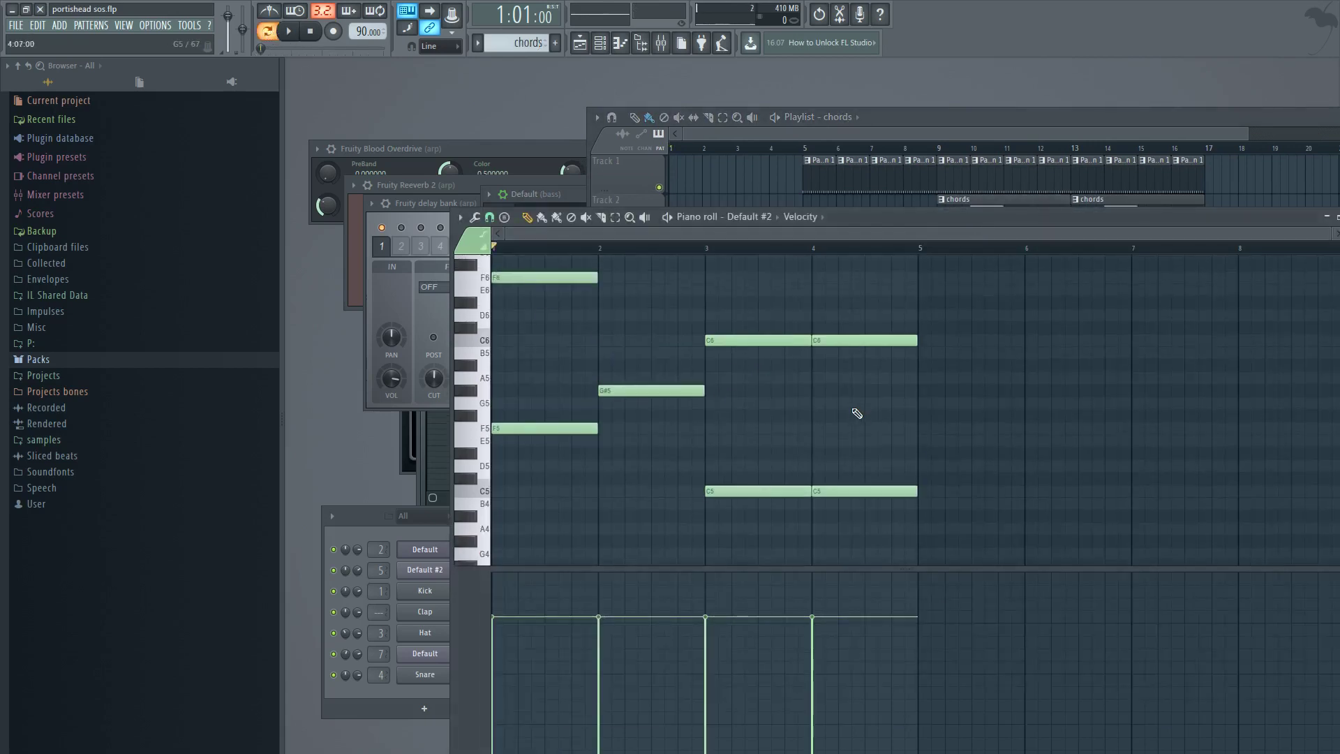
left_click(290, 32)
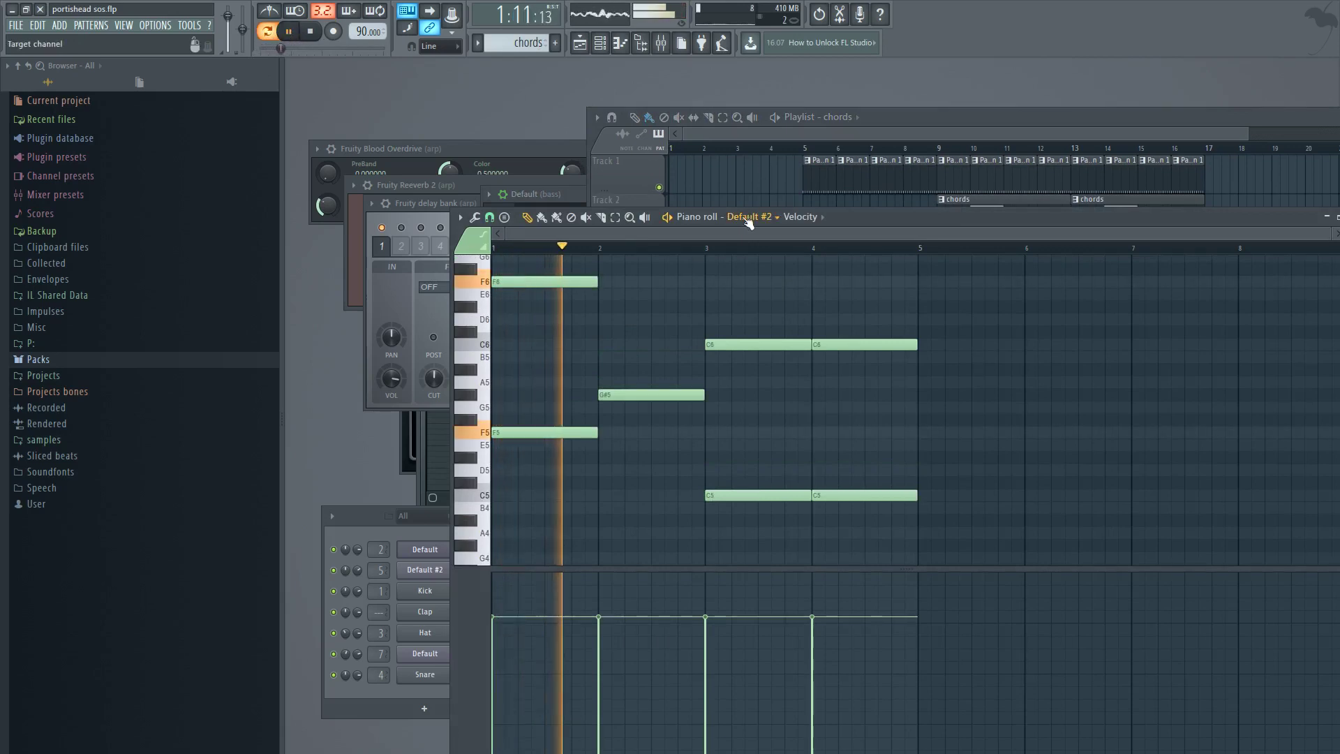
scroll(697, 300, "up", 2)
left_click(697, 311)
scroll(703, 332, "down", 1)
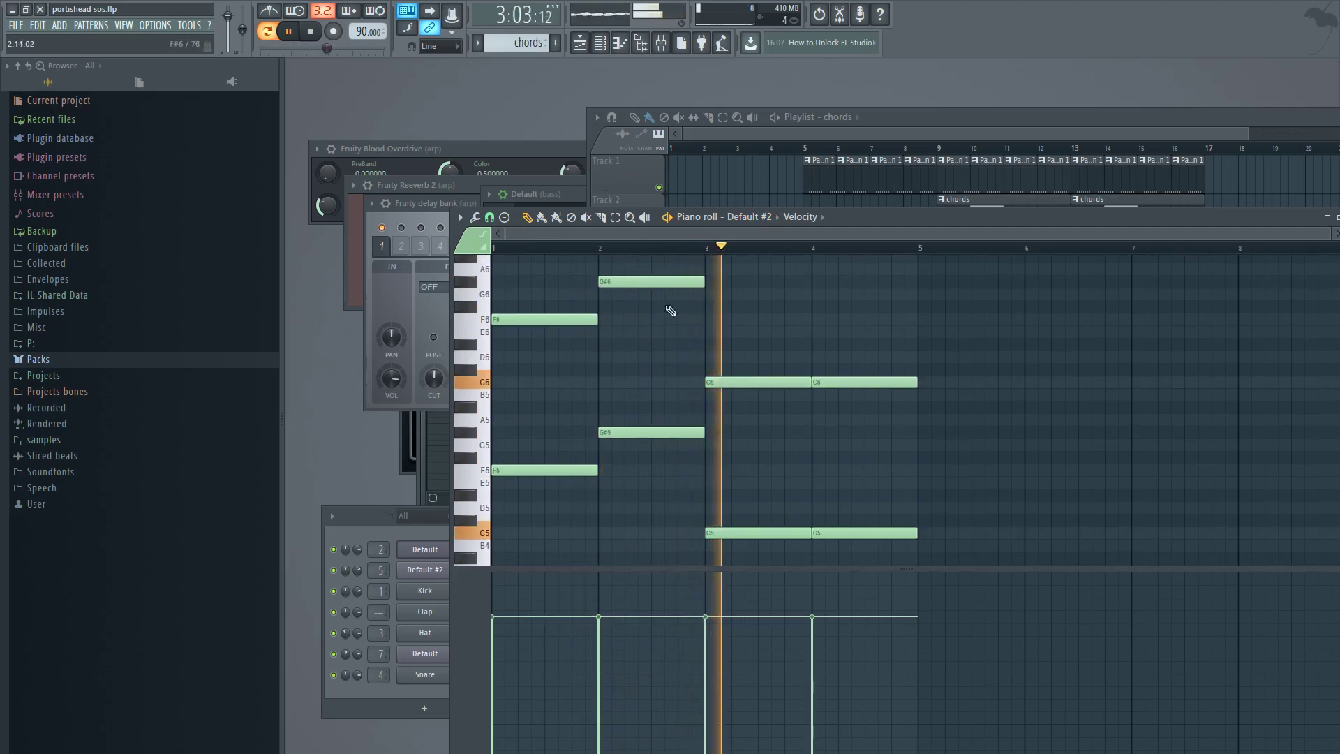
left_click(314, 34)
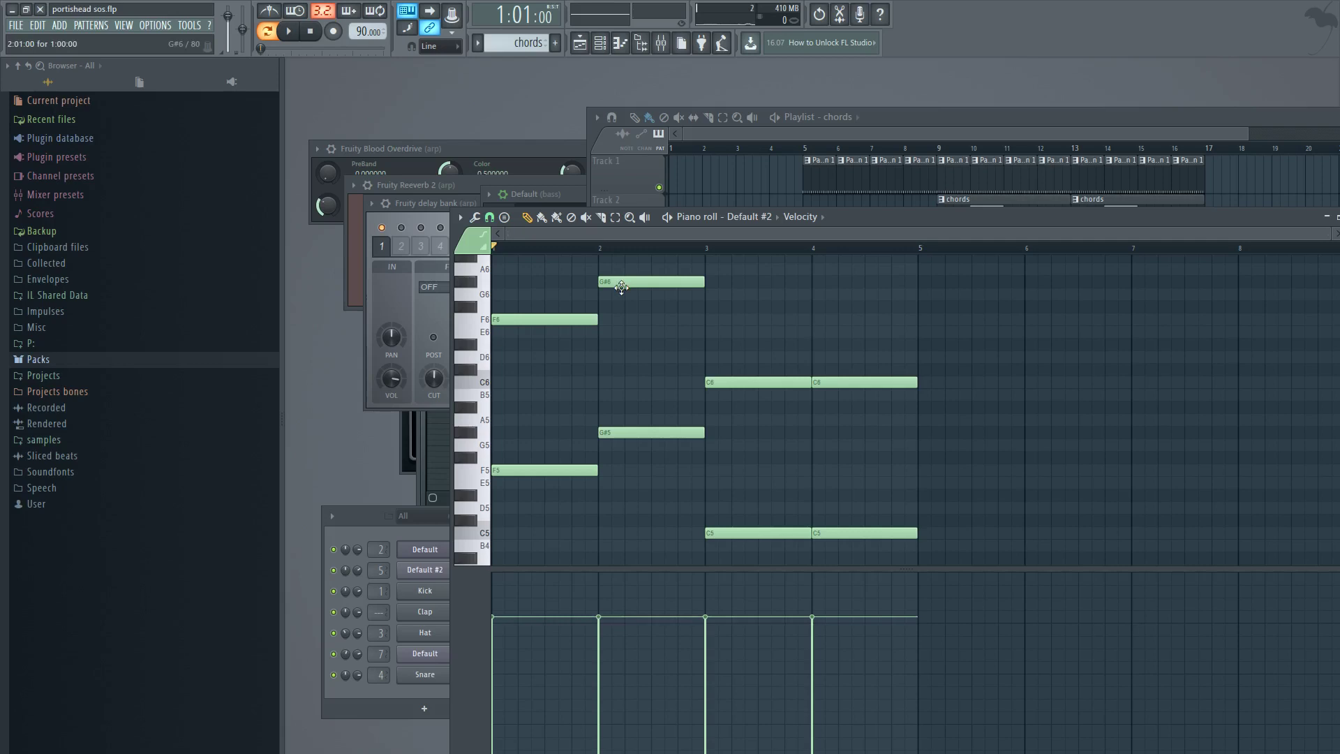
left_click(420, 530)
On the Default #2 Sytrus patch, compare operator 1 and 2 frequency ratios, then start playback.
left_click(428, 573)
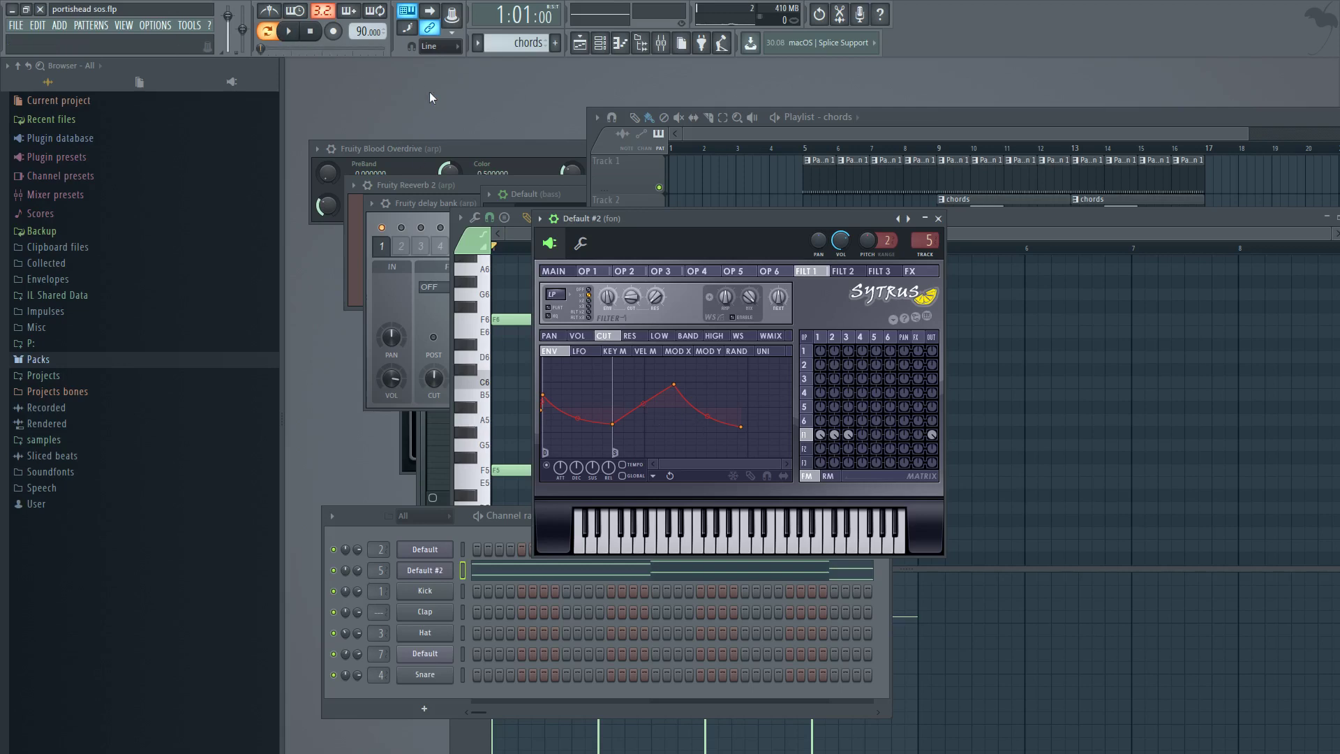
left_click(591, 272)
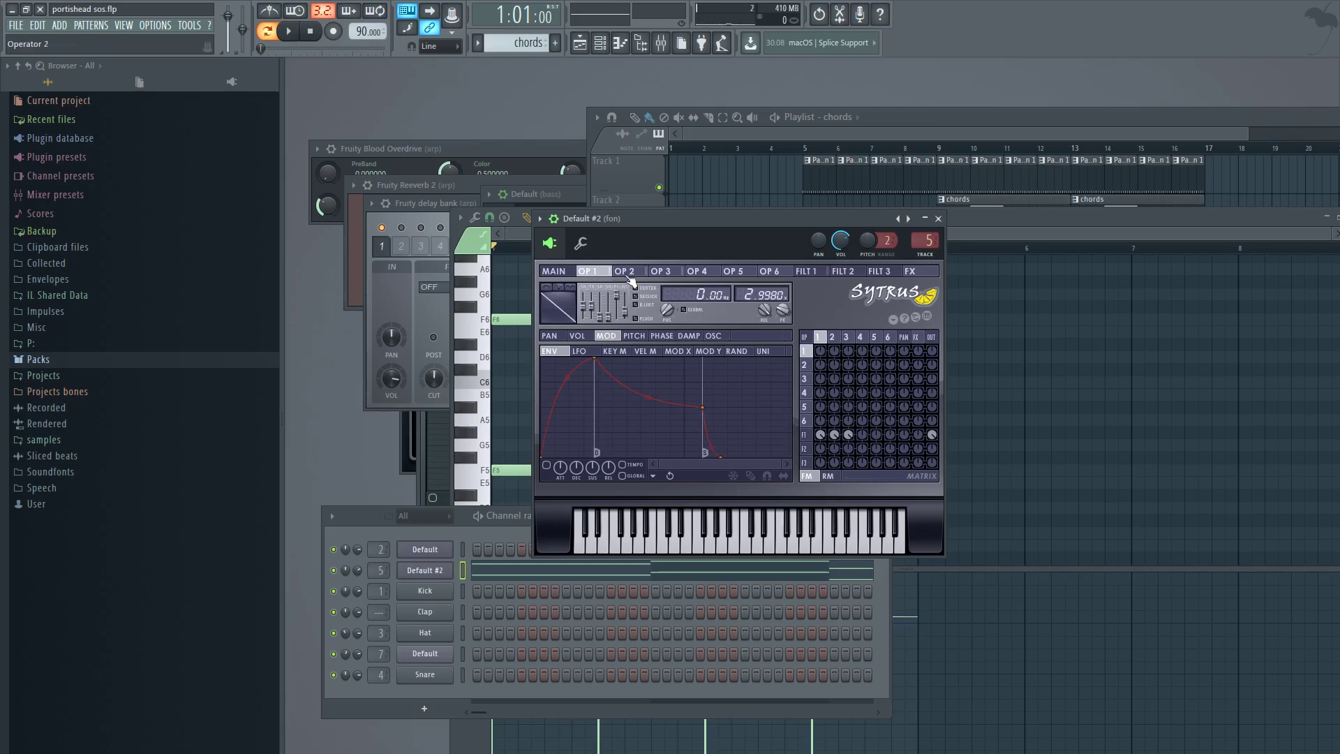
left_click(627, 272)
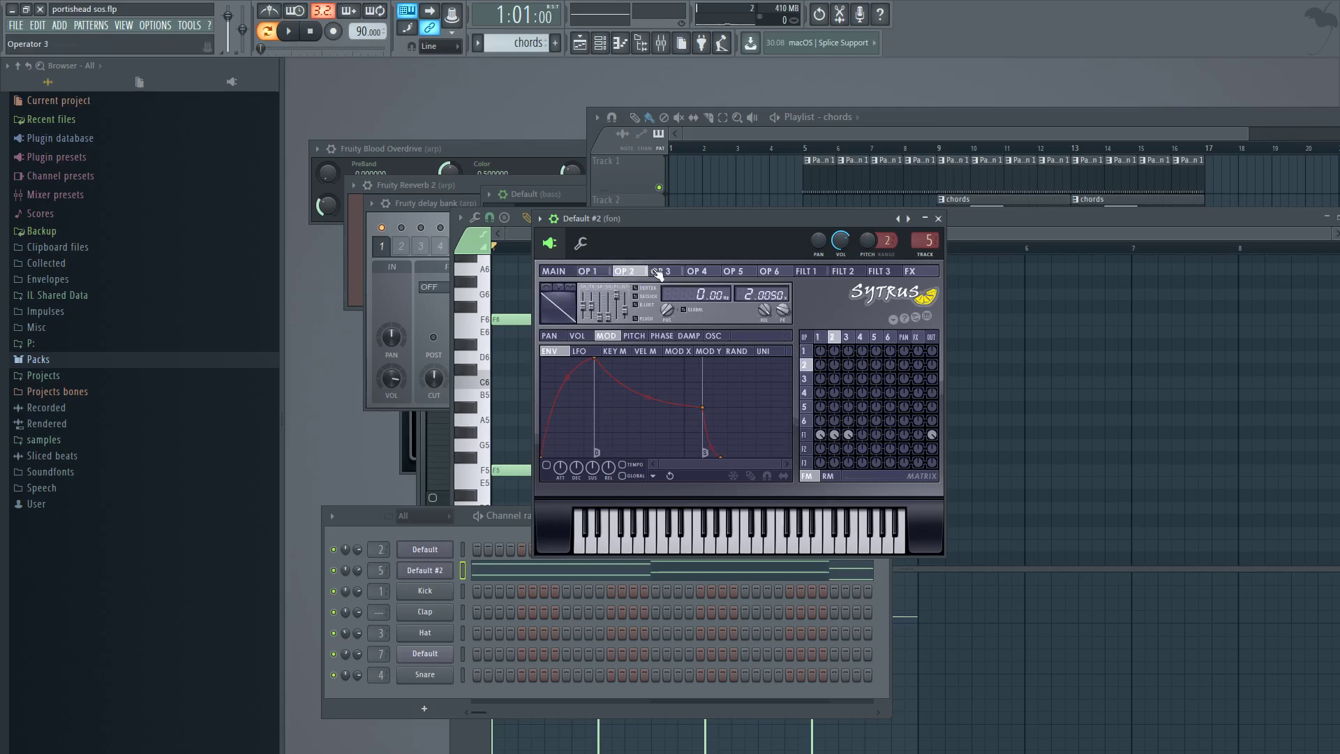
left_click(588, 272)
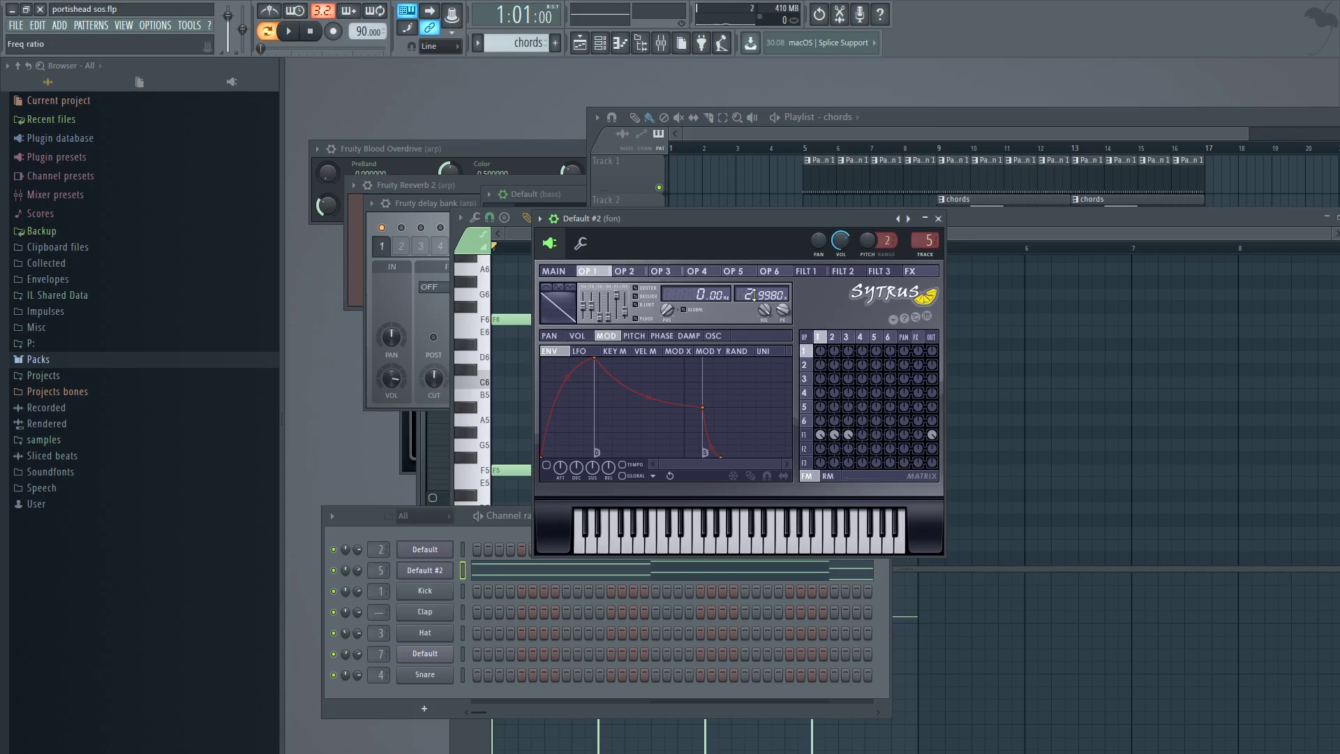
left_click(635, 272)
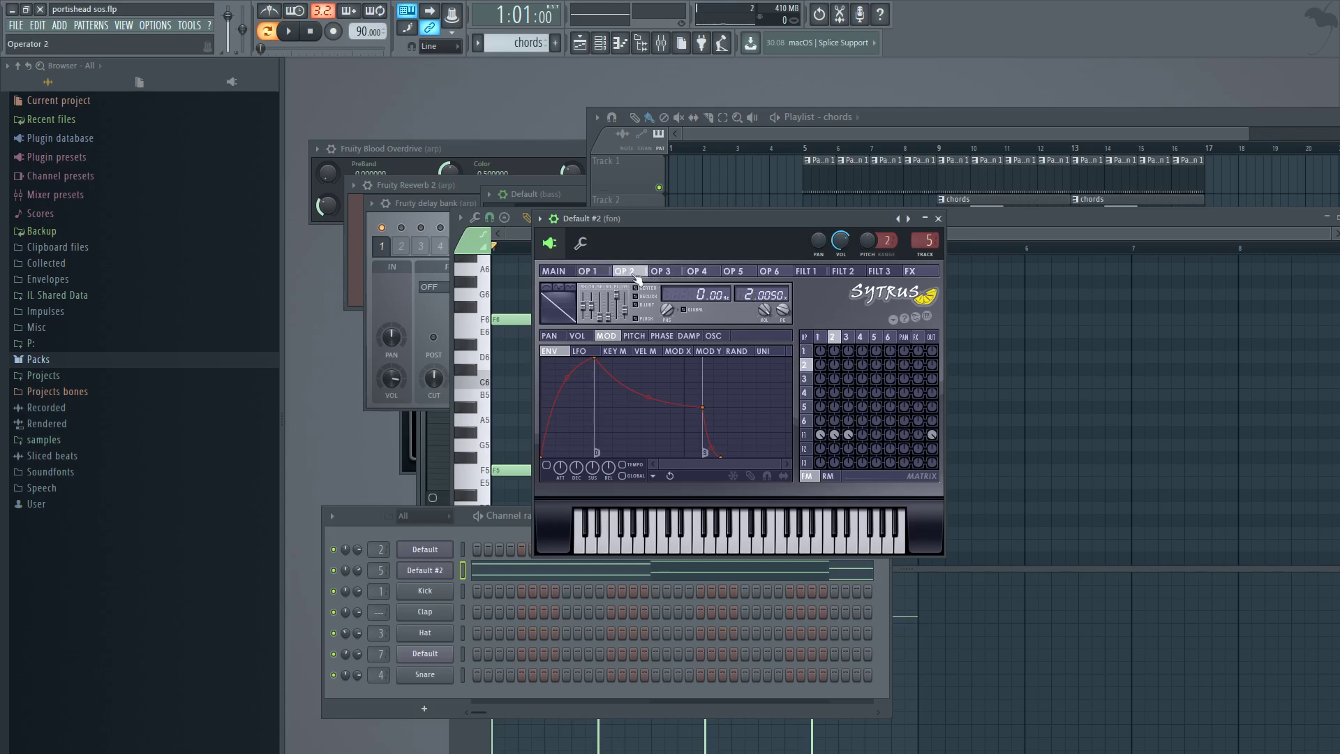
left_click(588, 272)
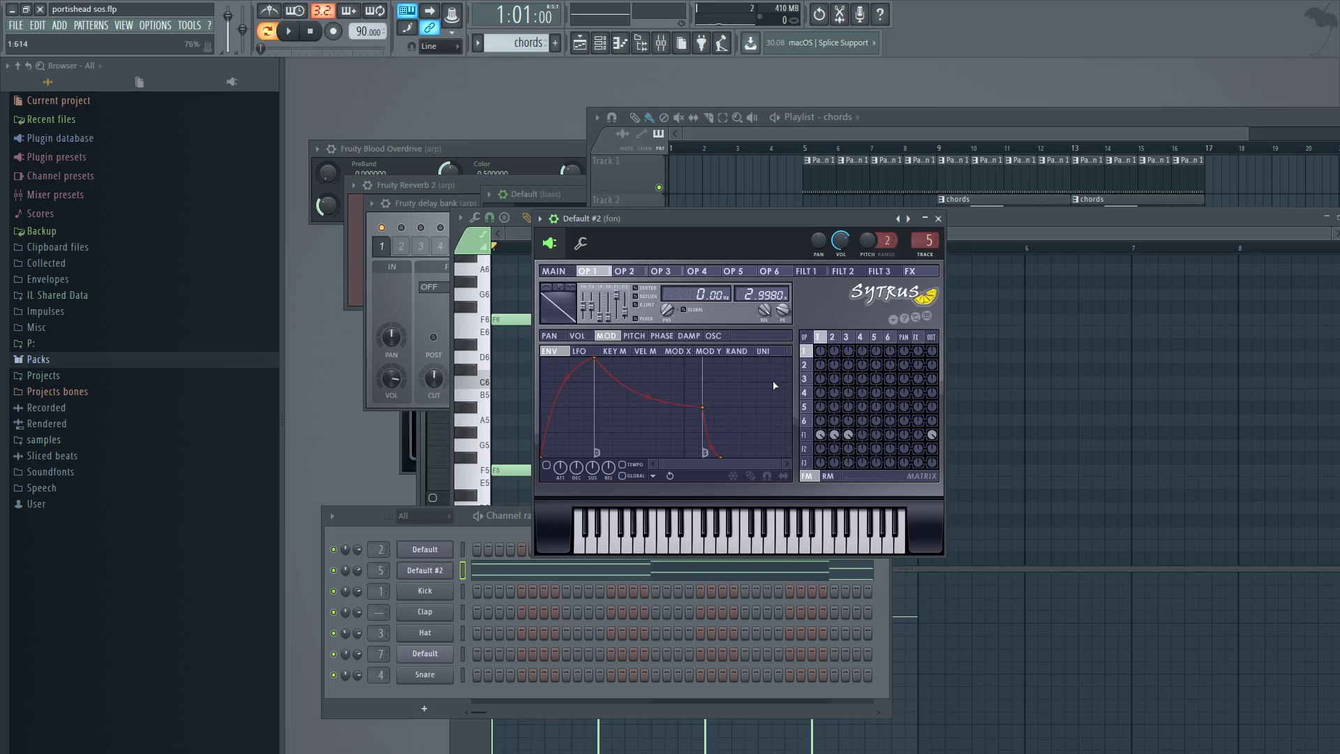
left_click(290, 32)
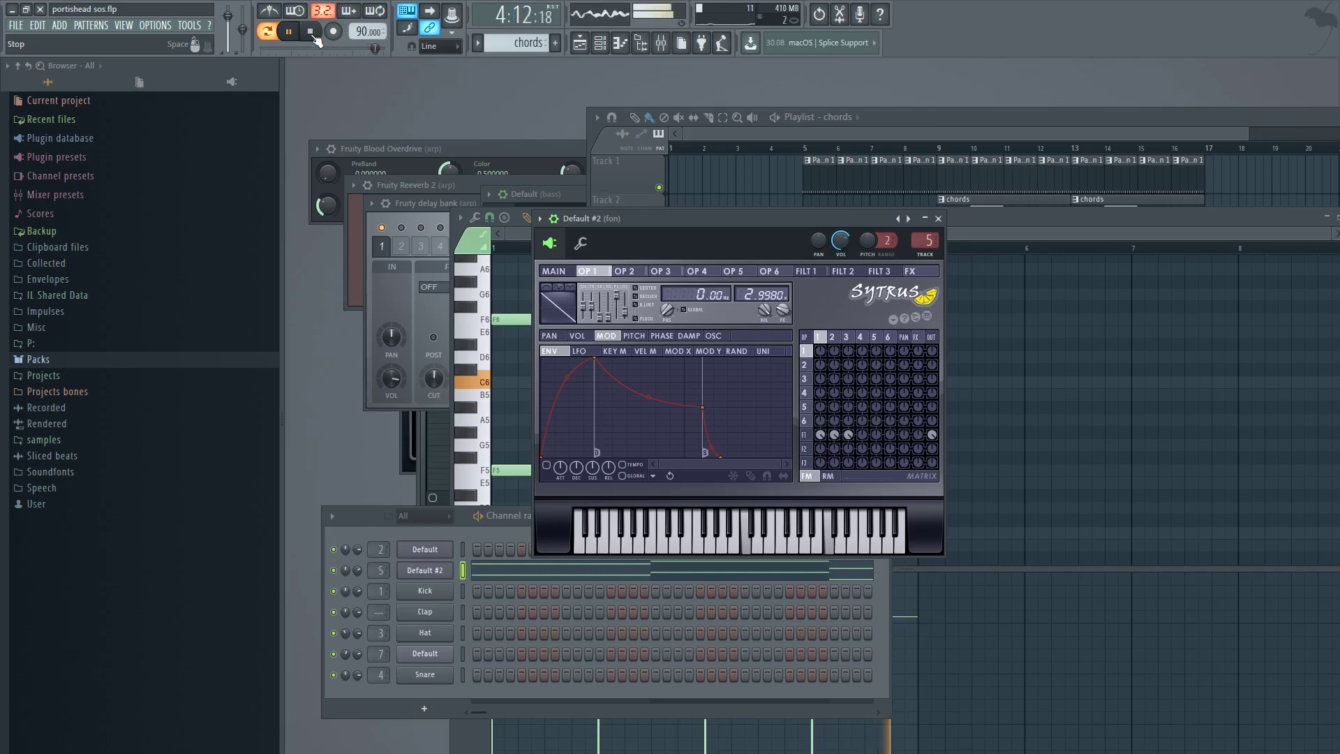
Stop playback, open the melody pattern's notes, add a C5 note at the start, and play it.
left_click(311, 31)
left_click(1121, 114)
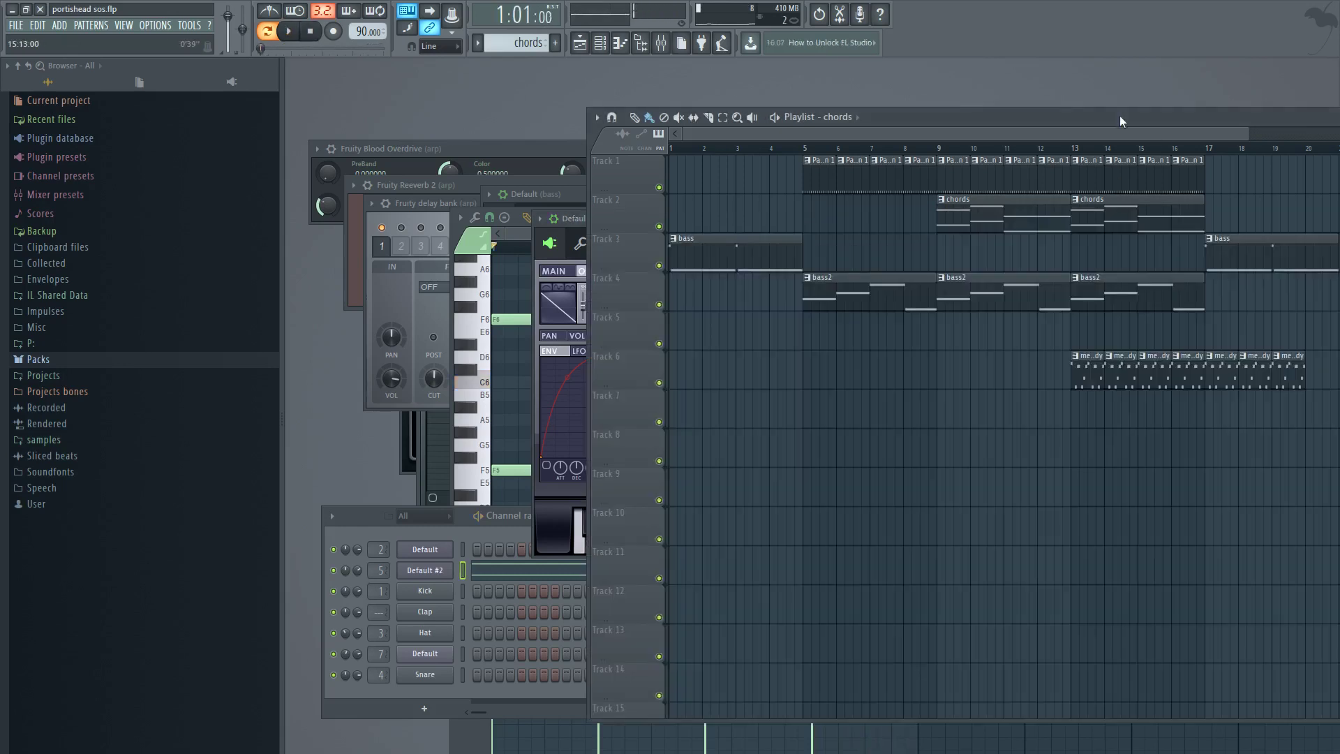
double_click(1109, 379)
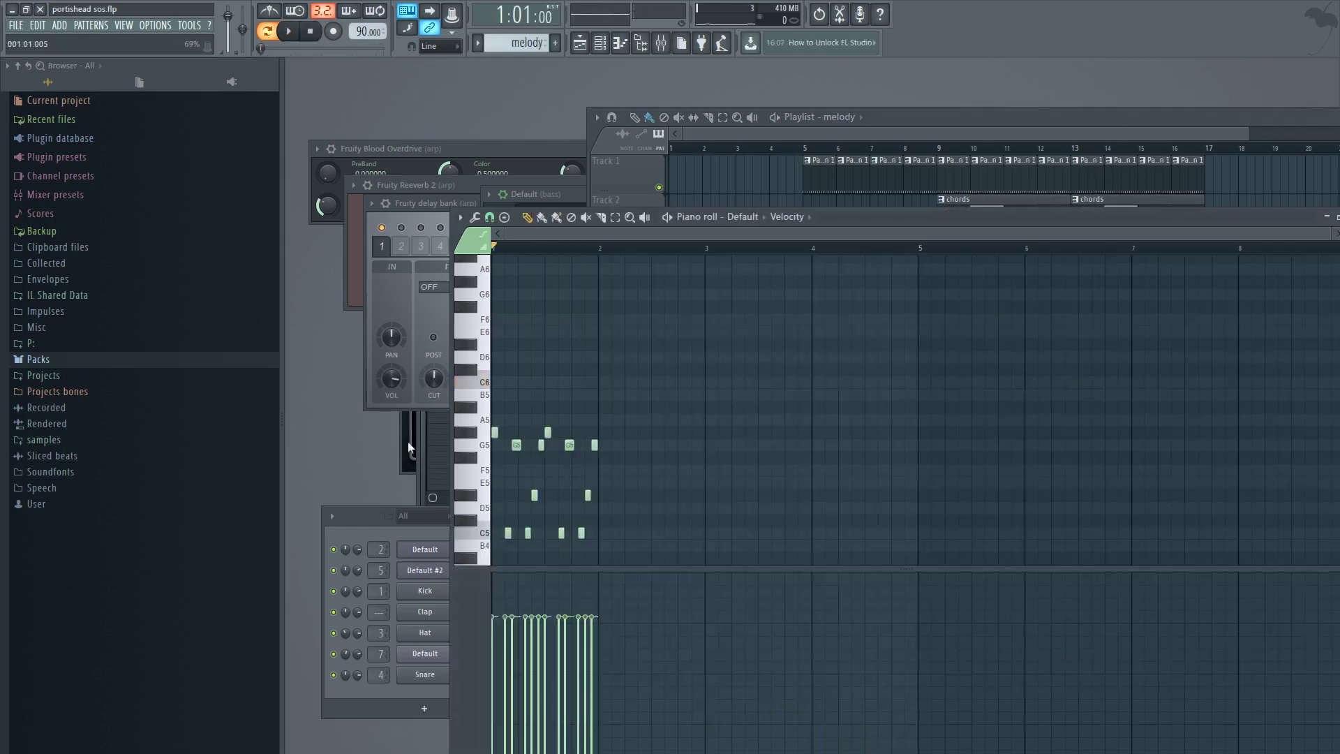
scroll(507, 497, "down", 2)
left_click(507, 497)
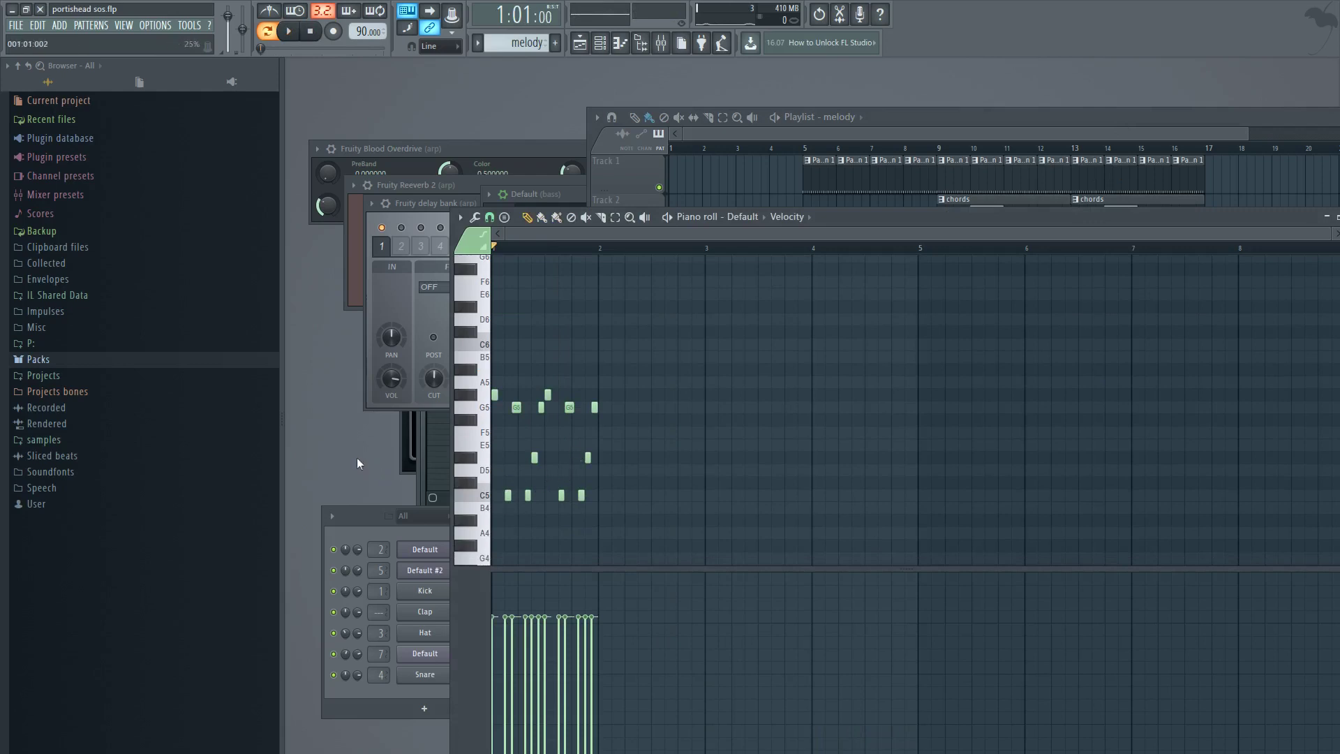
left_click(425, 654)
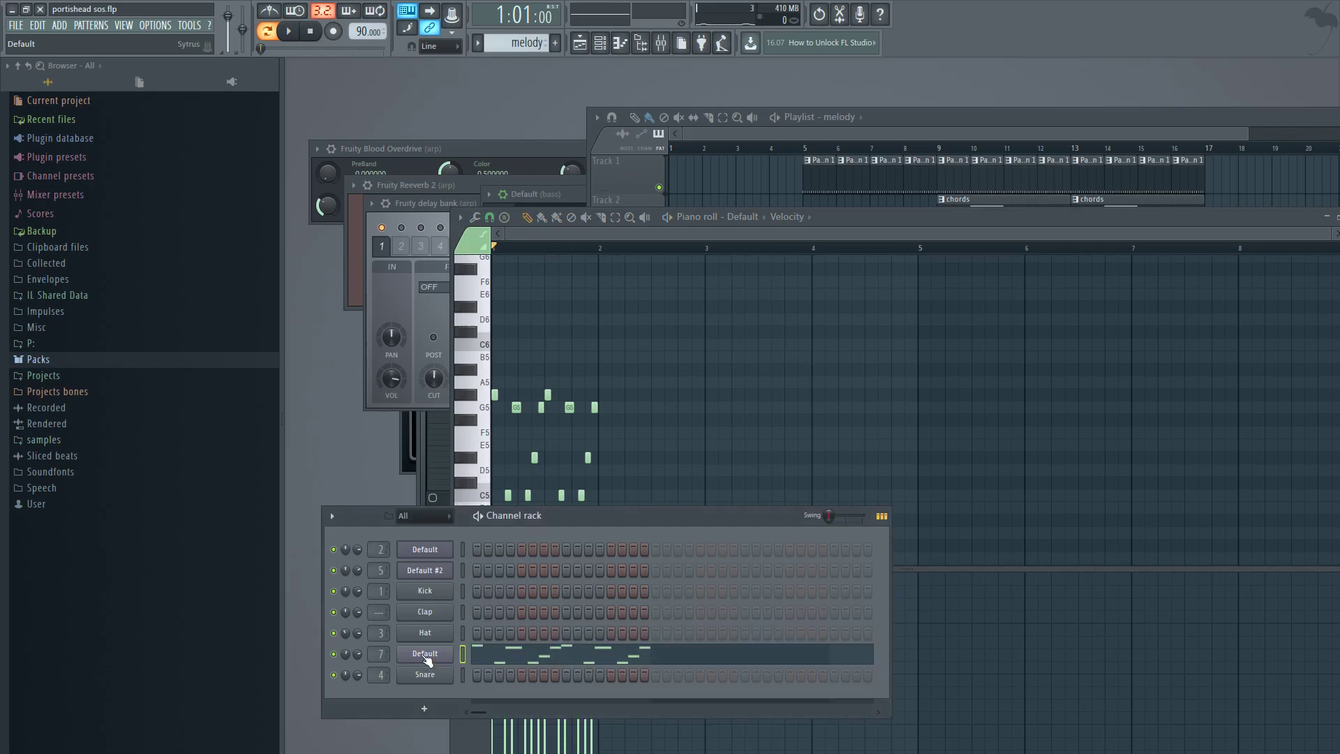
key("space")
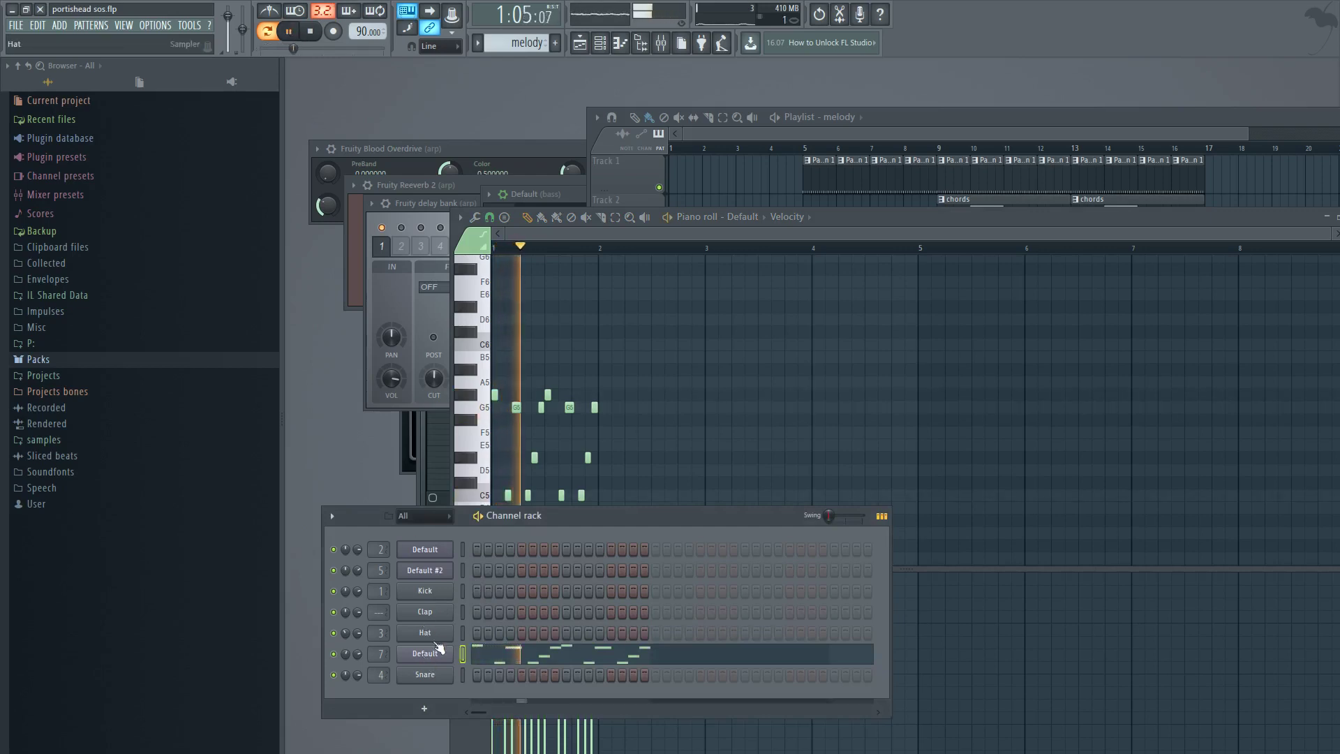
Stop playback and view the arp Sytrus operator 1's volume LFO and pitch envelope curves.
left_click(437, 651)
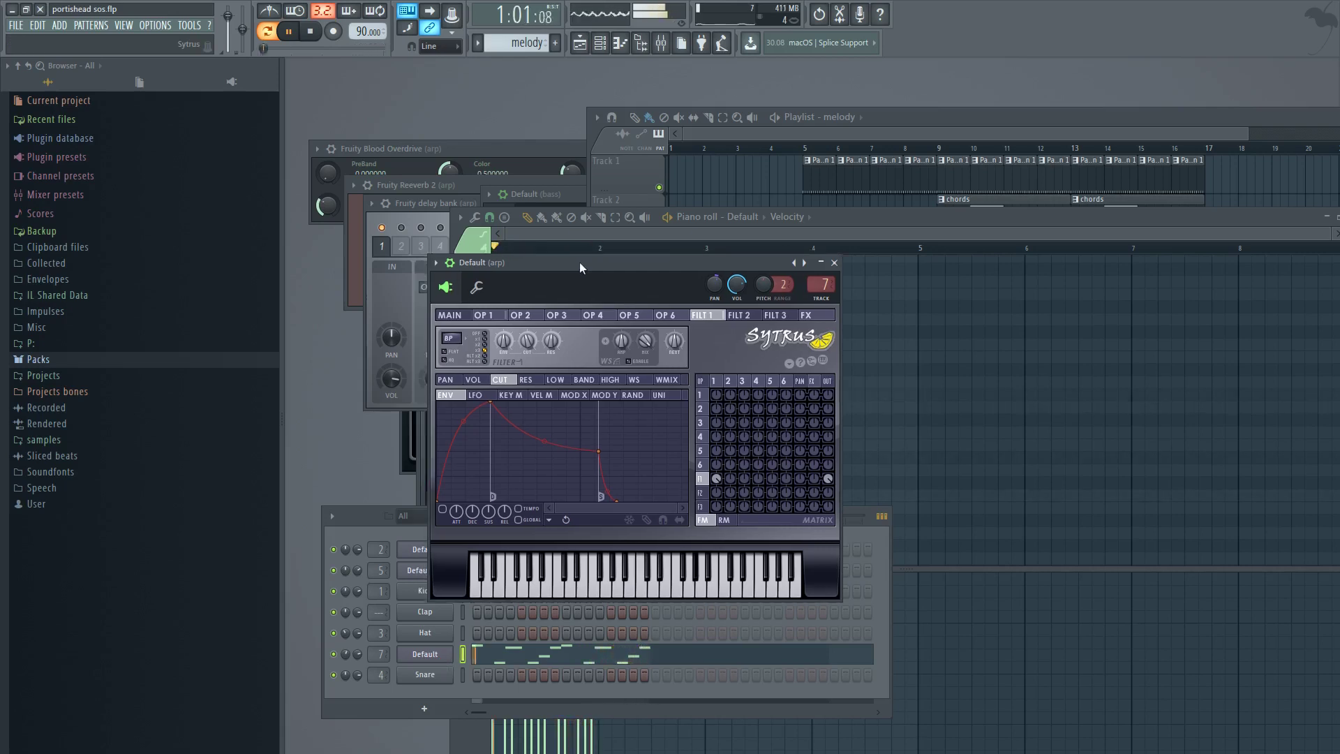
left_click_drag(579, 262, 715, 301)
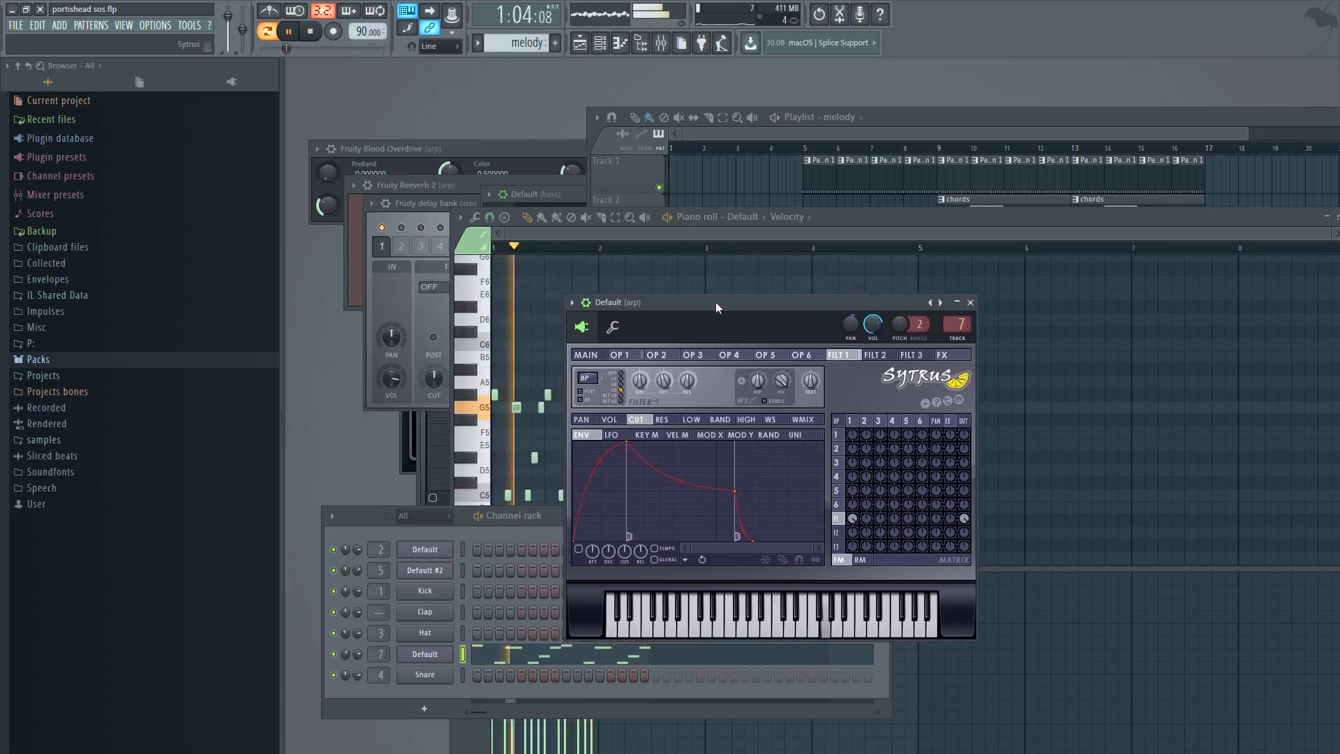
left_click(310, 33)
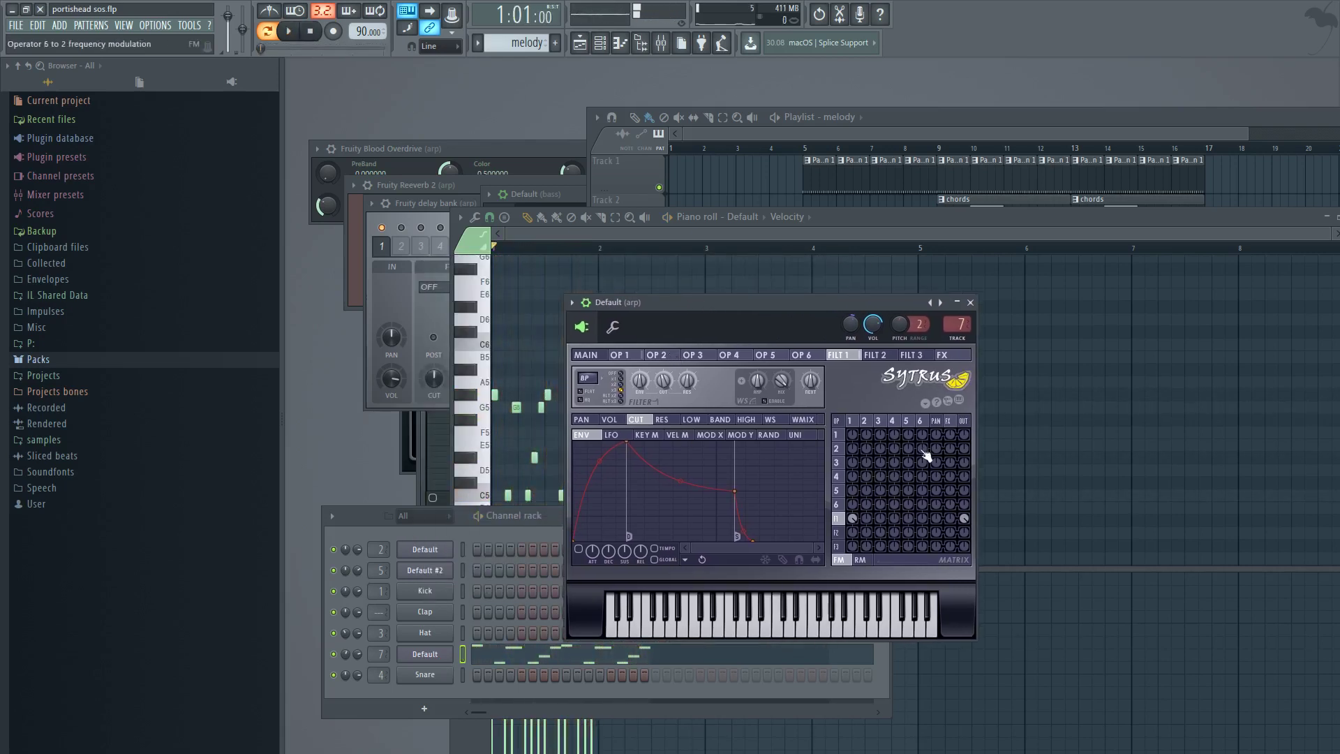
left_click(621, 356)
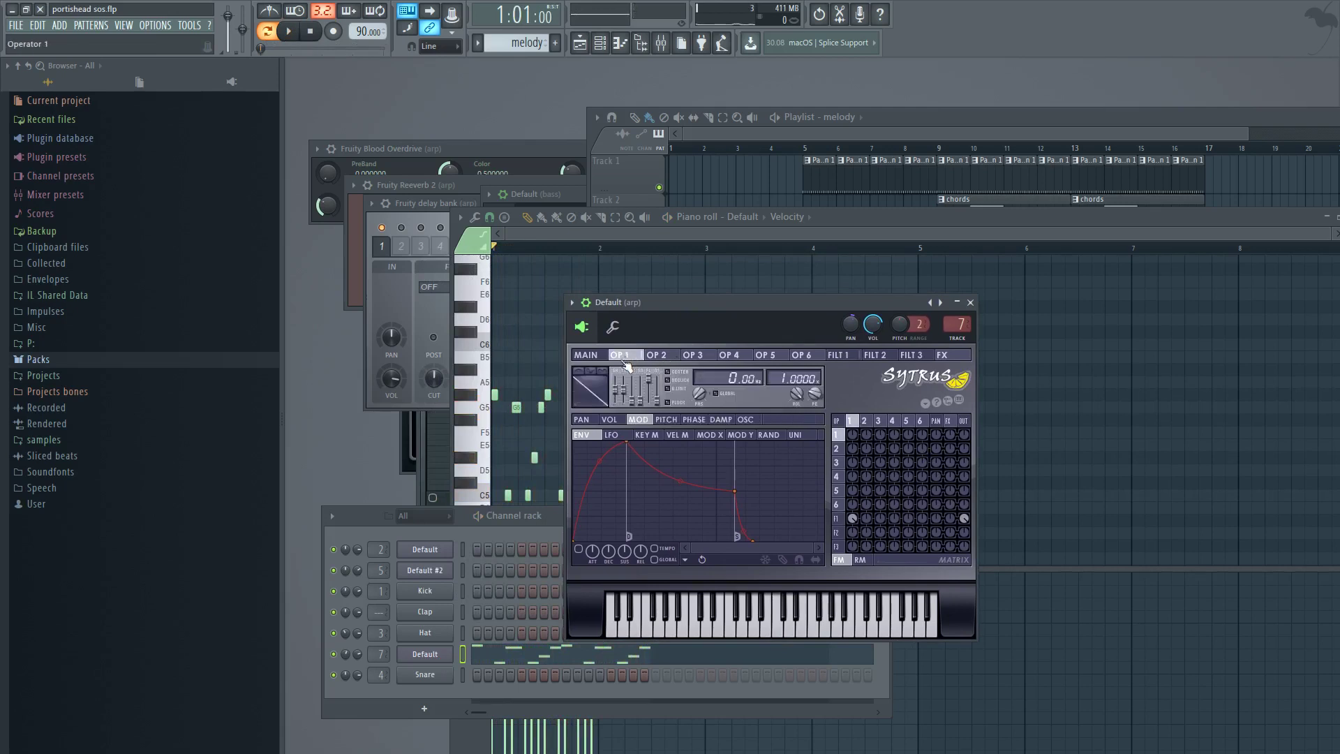
left_click(611, 421)
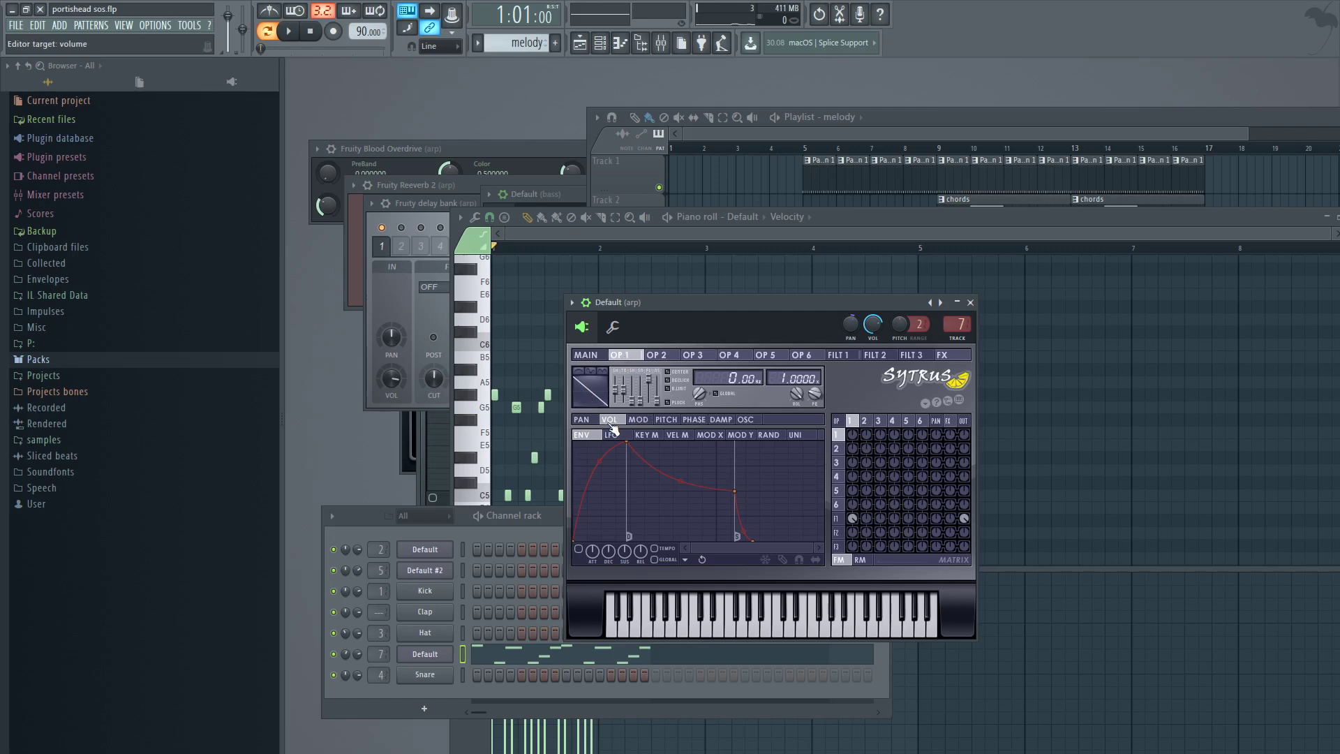
left_click(612, 434)
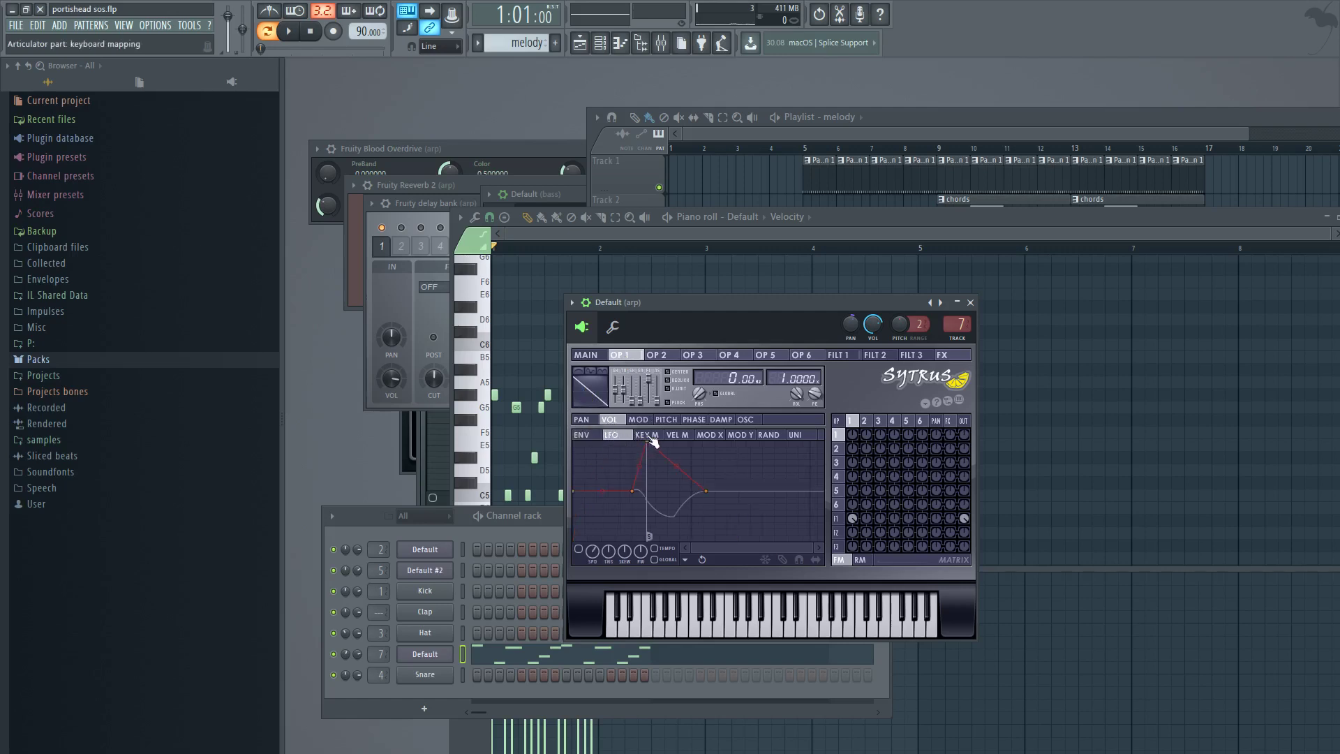
left_click(666, 420)
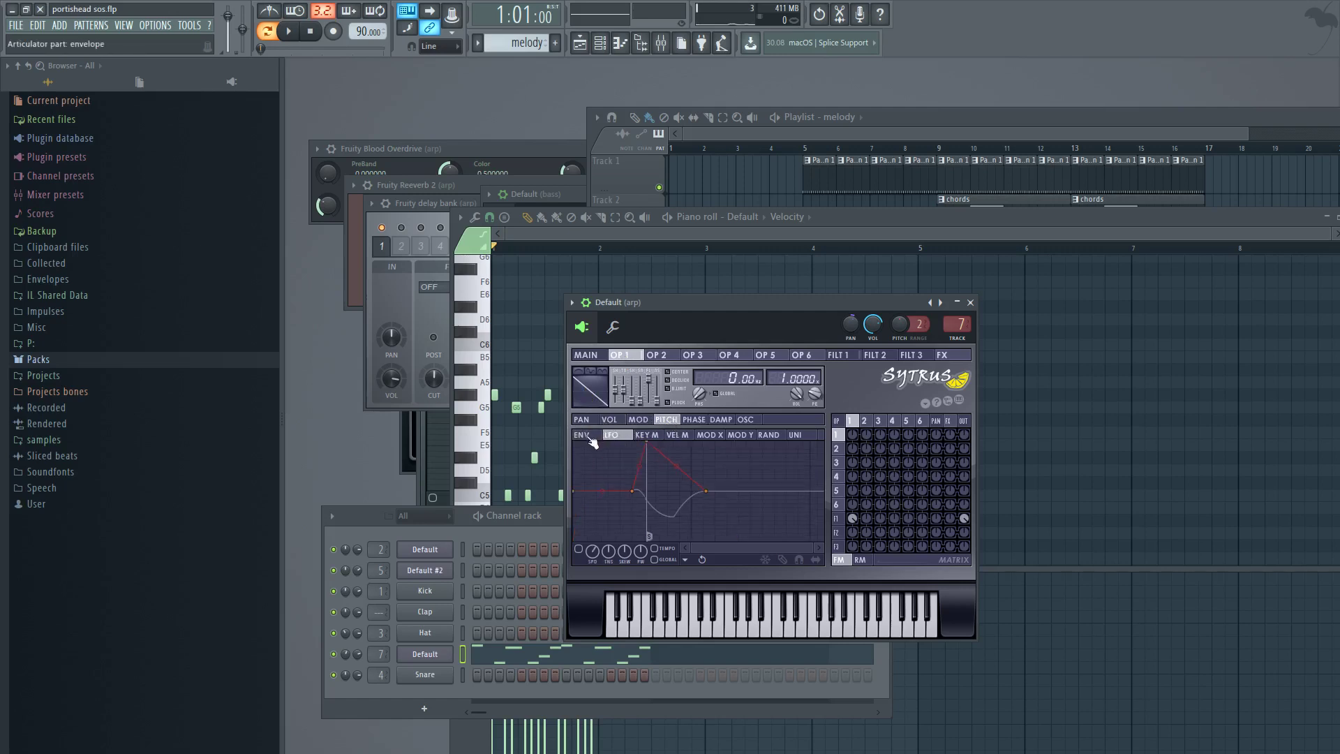
left_click(585, 436)
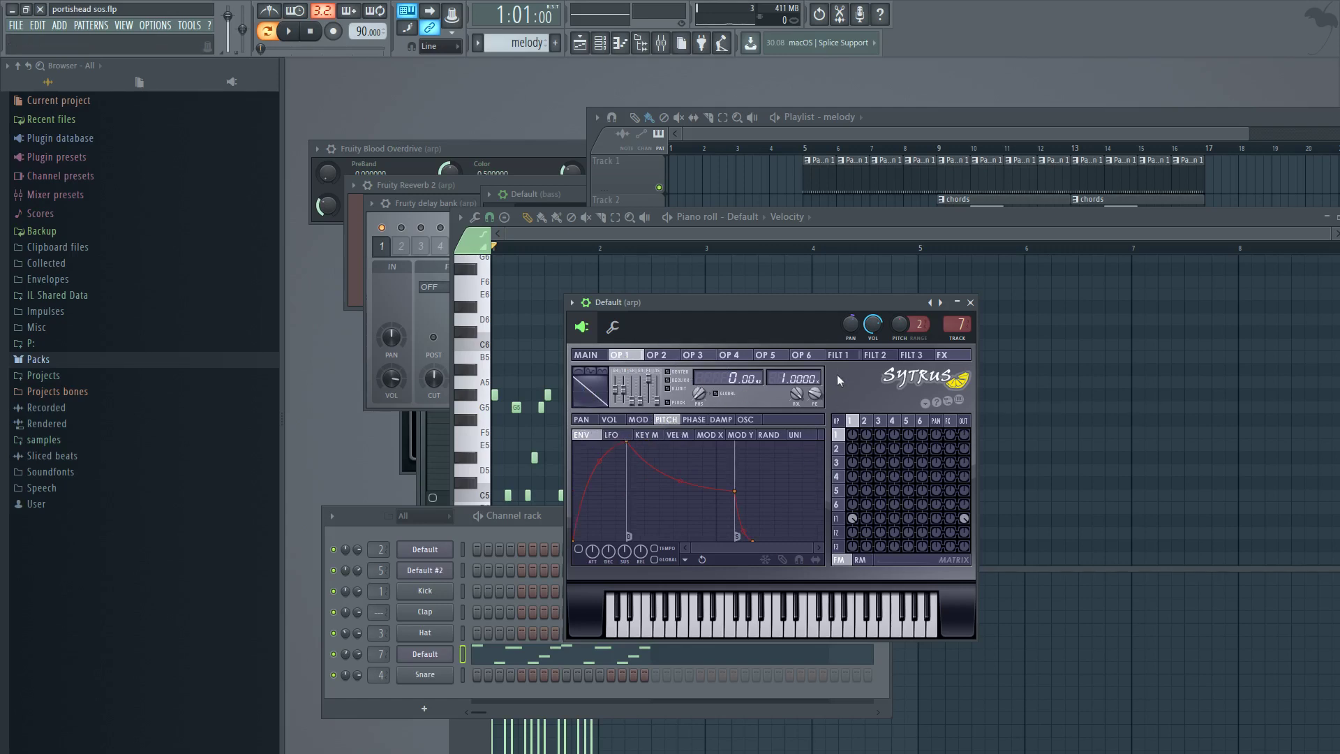
Show filter 1's cutoff LFO curve and audition the patch with B4 and C5 notes.
left_click(841, 356)
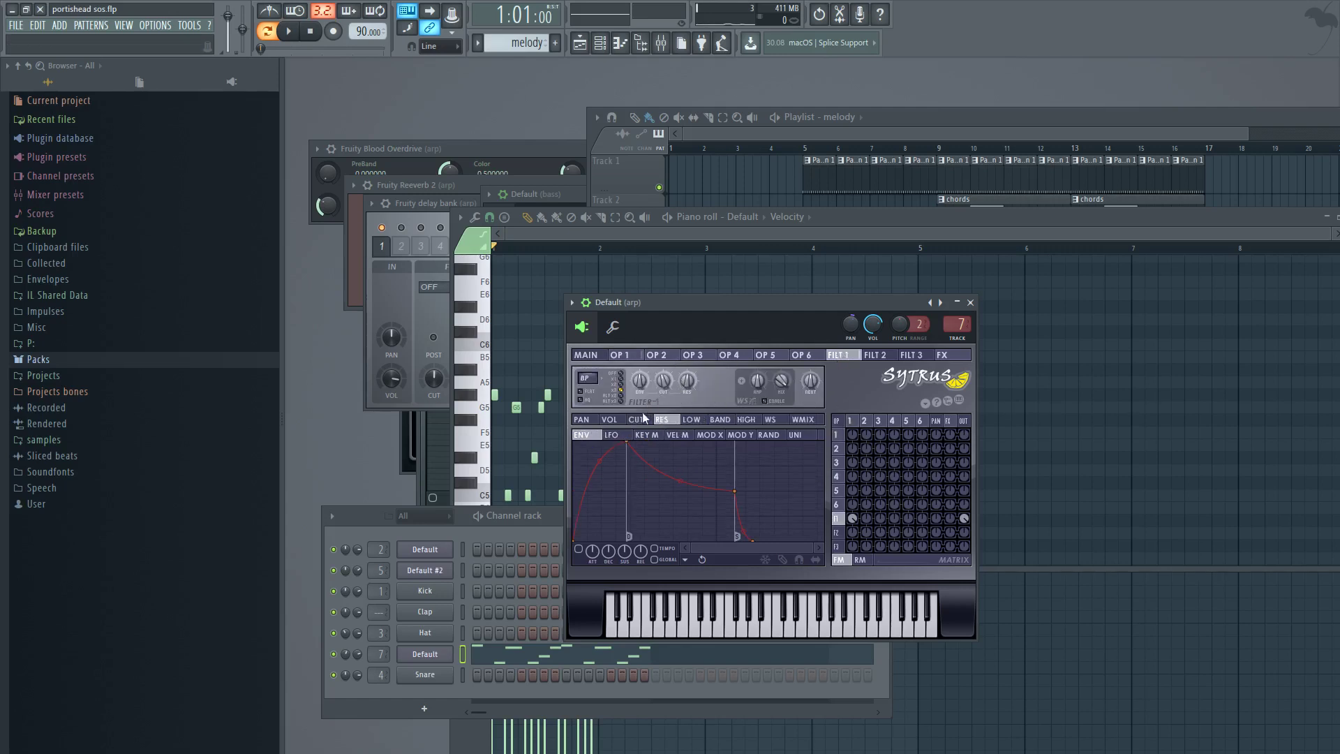
left_click(615, 435)
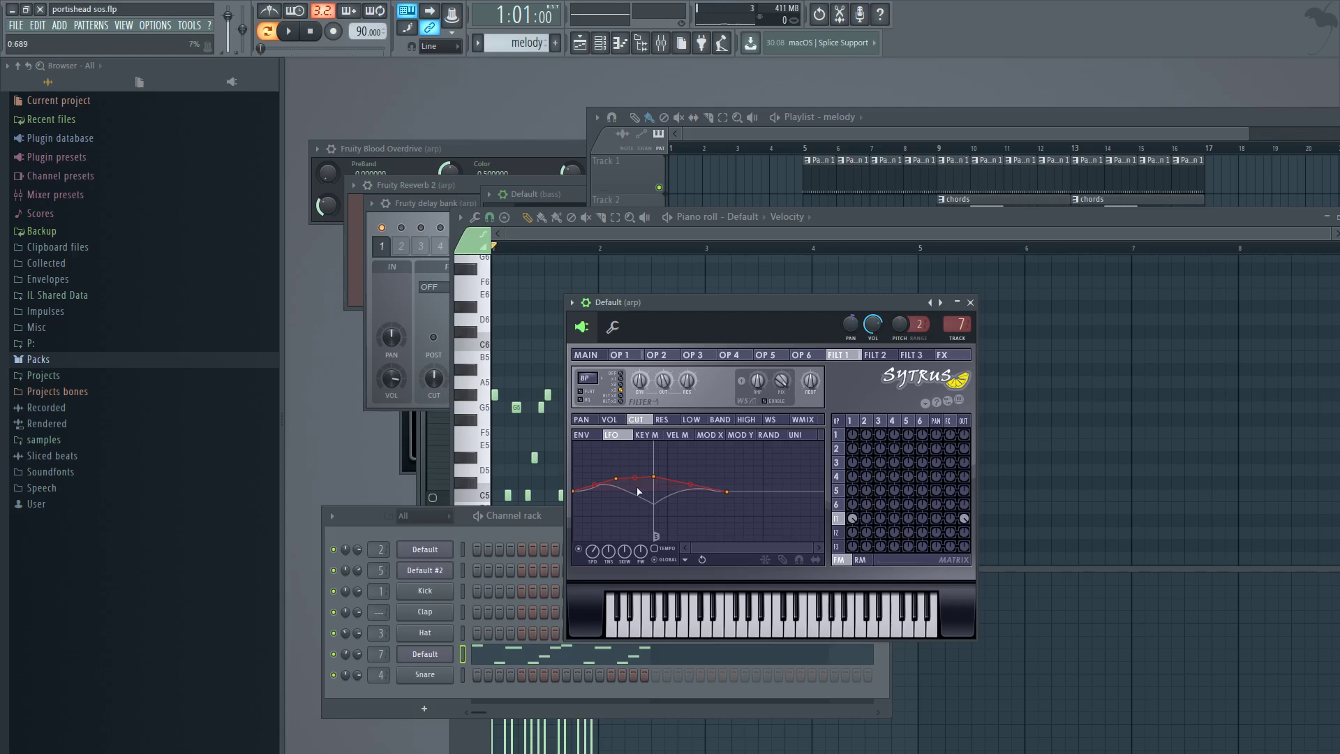
key("m")
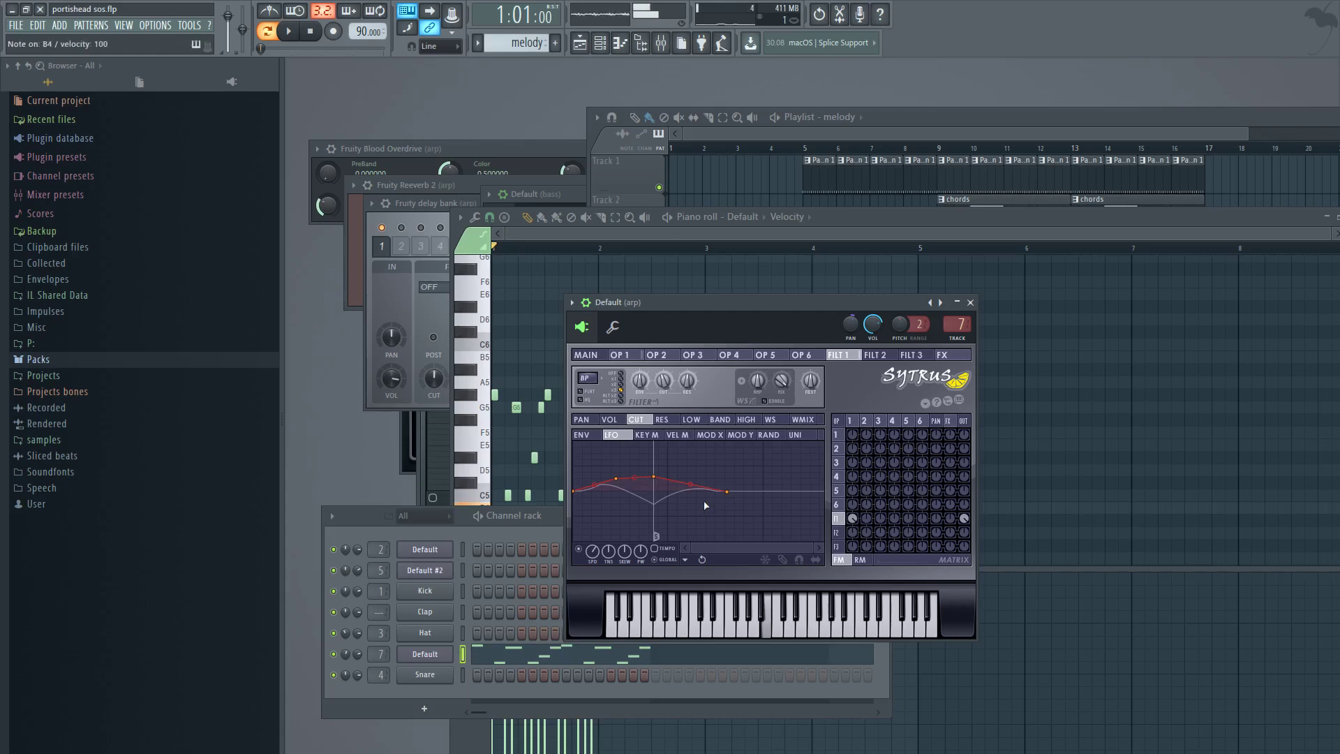
key("comma")
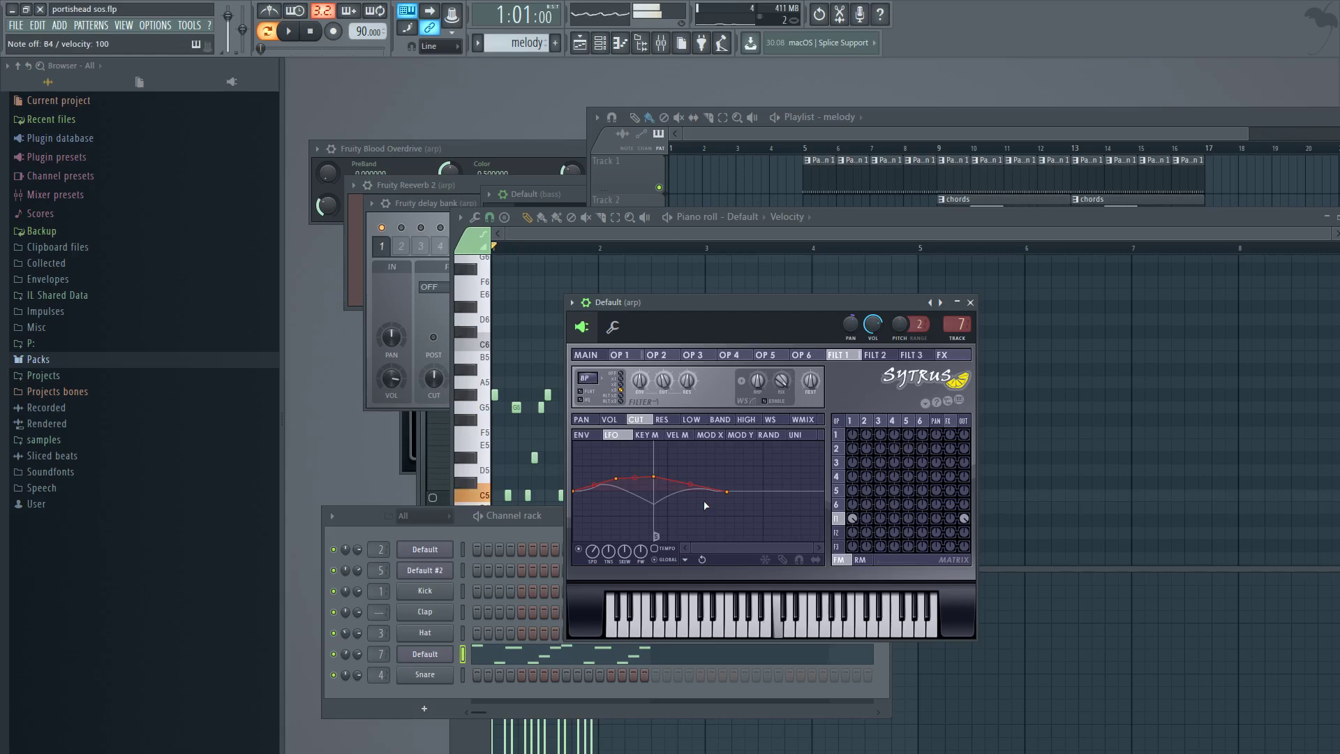
key("m")
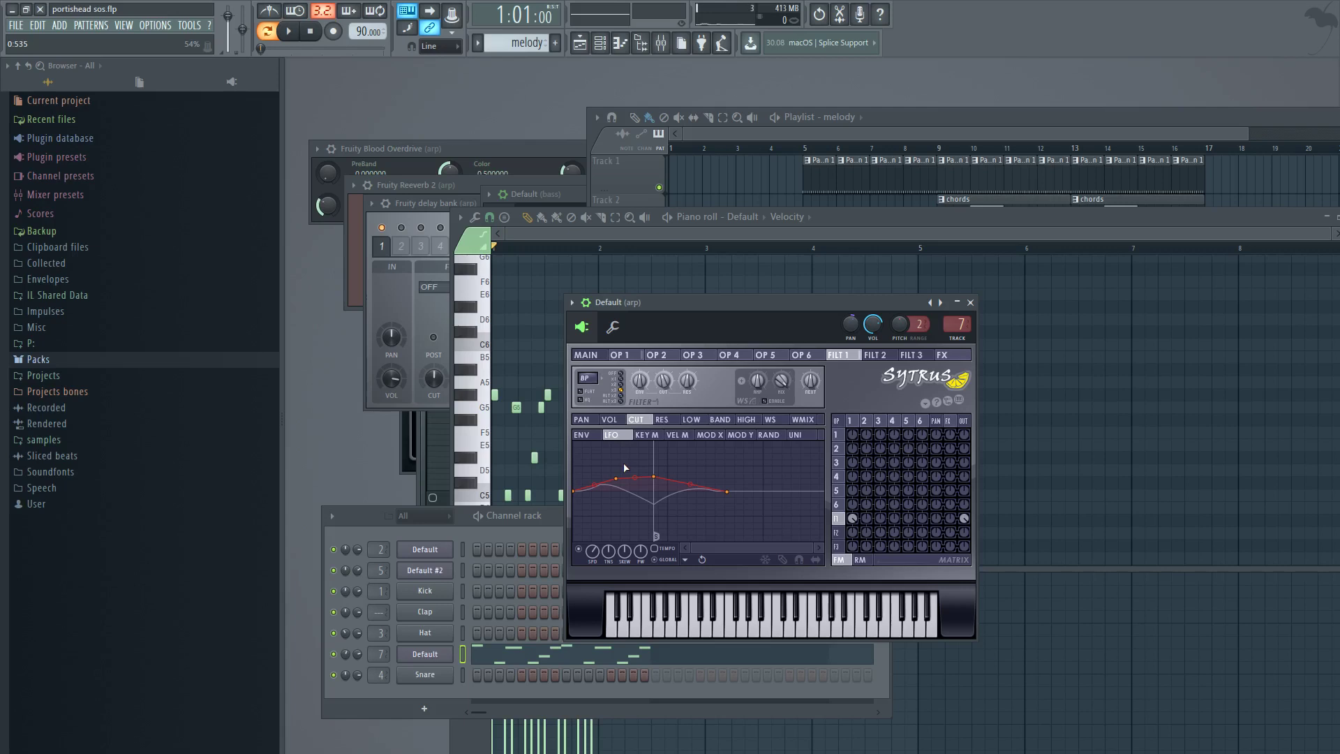
In the mixer, open the arp insert's Fruity Chorus, Fruity Reeverb 2 and Fruity parametric EQ 2.
left_click(661, 44)
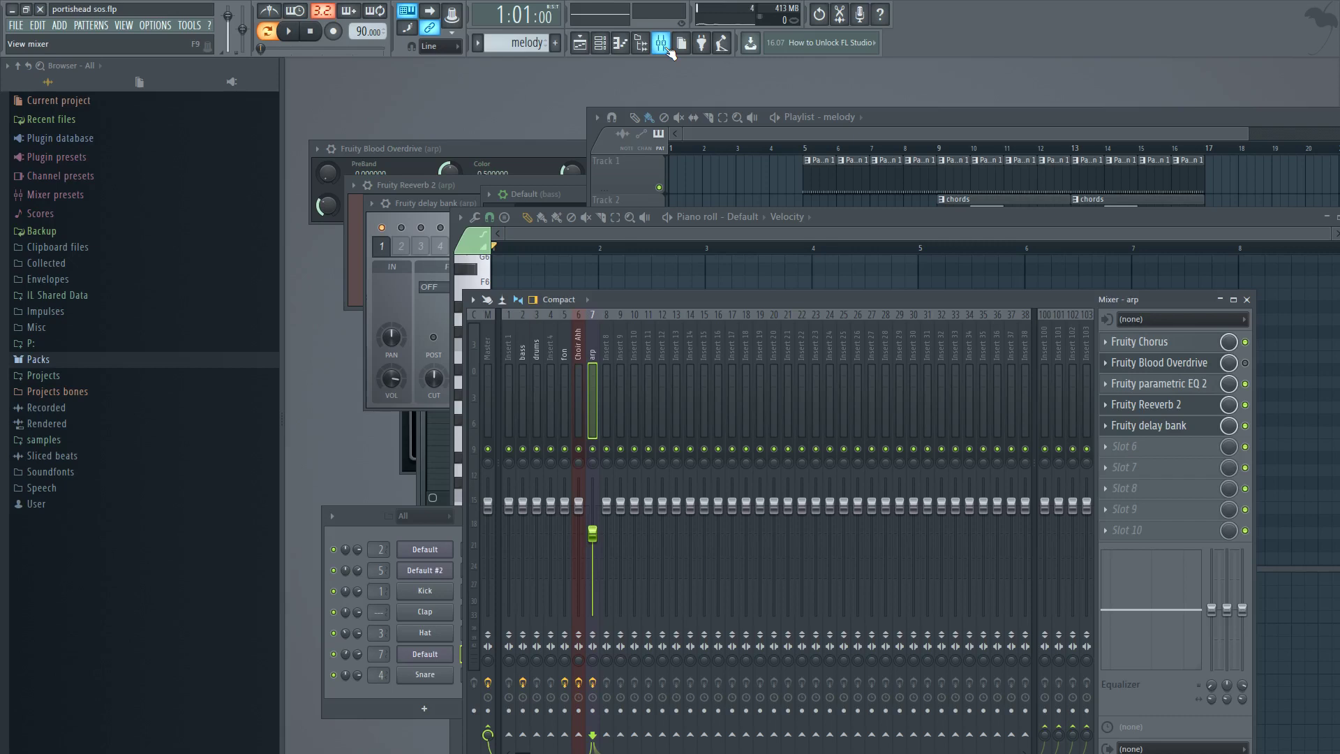
left_click(1164, 344)
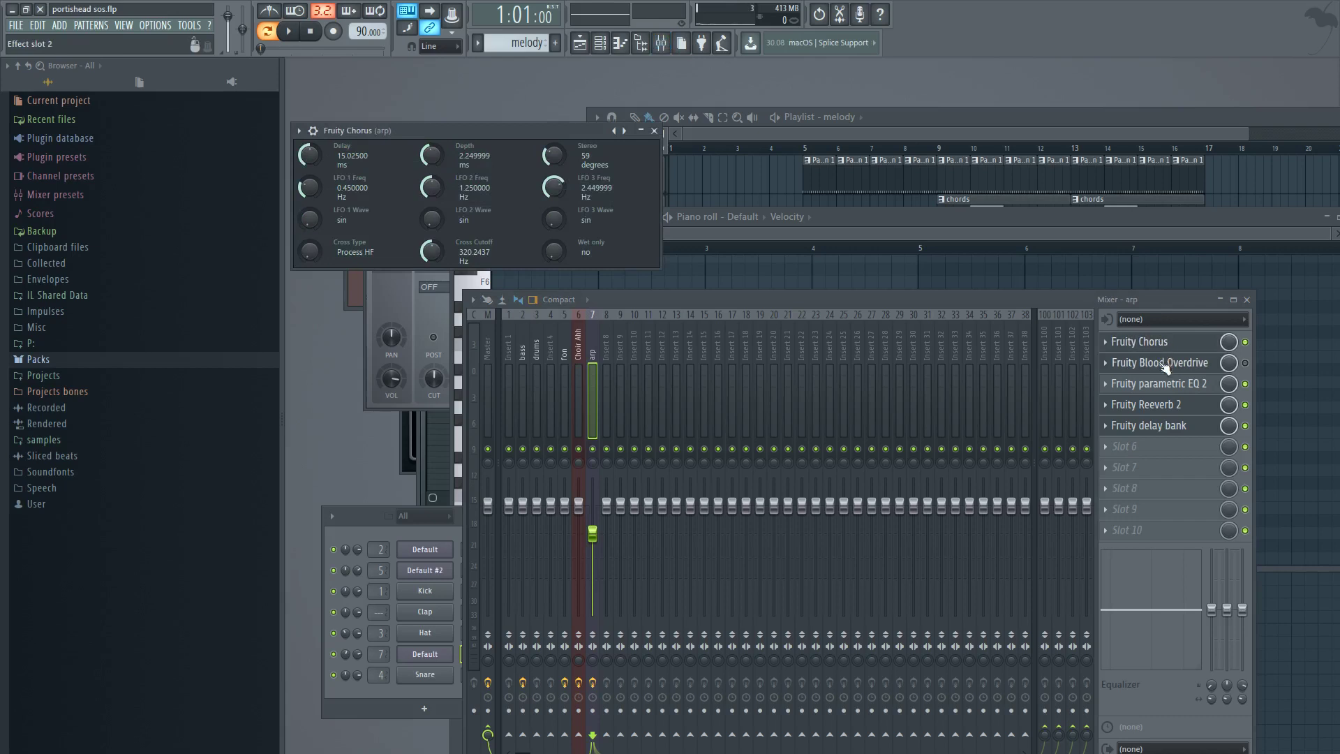
left_click(1155, 408)
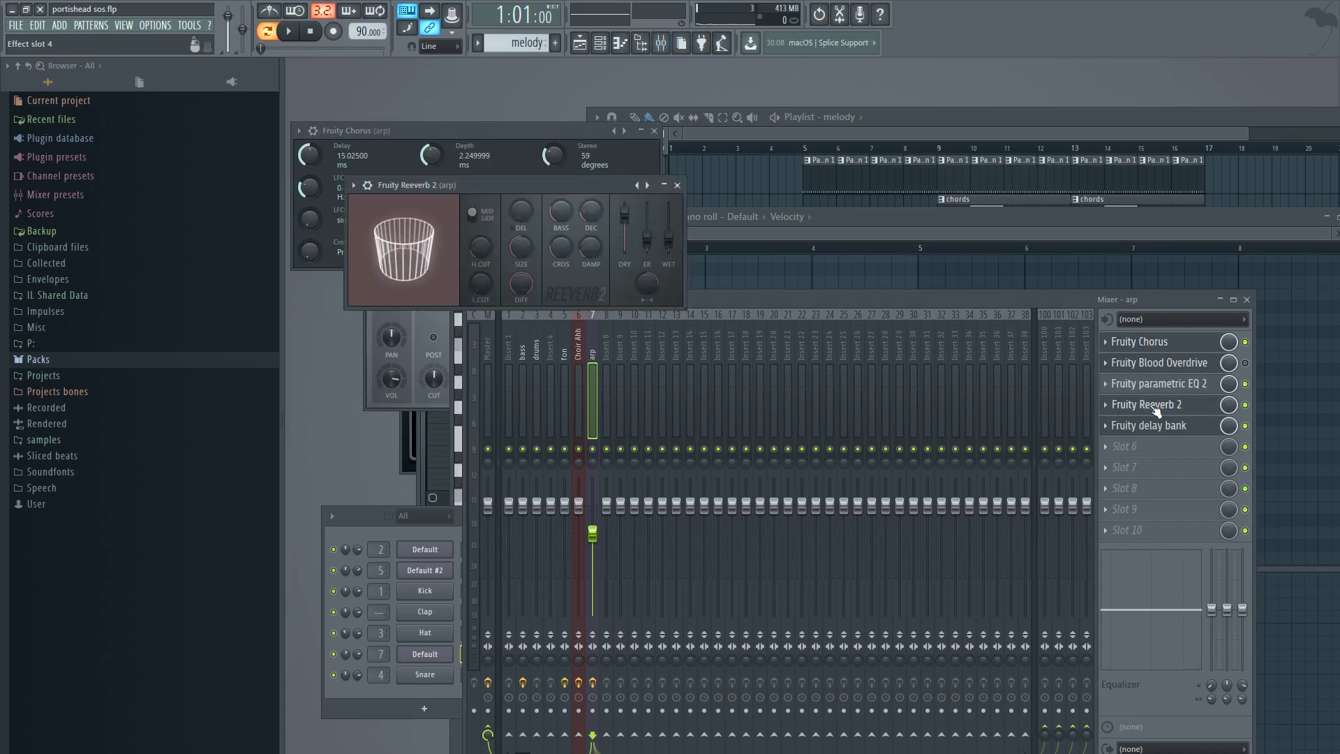
left_click(1158, 390)
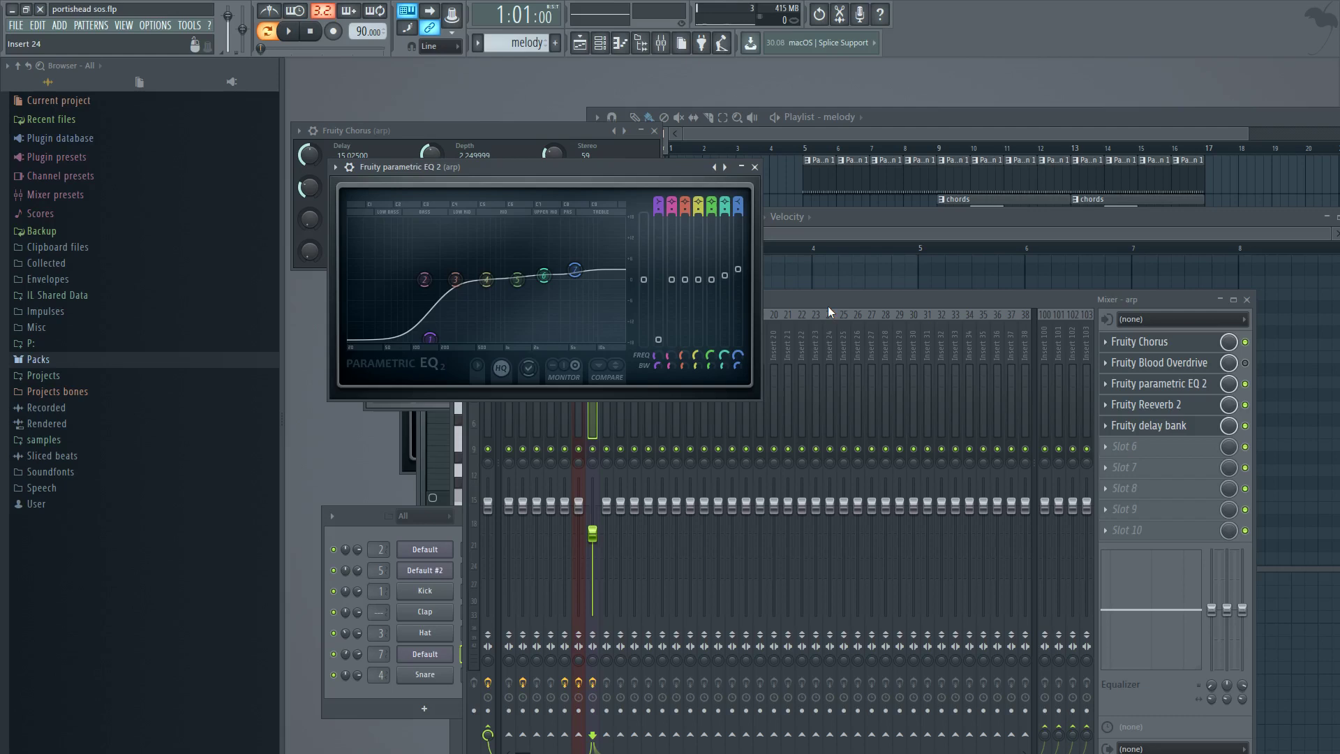
left_click_drag(828, 306, 818, 303)
Inspect and close the Master insert's parametric EQ 2, then bring the arp EQ window back.
left_click(479, 347)
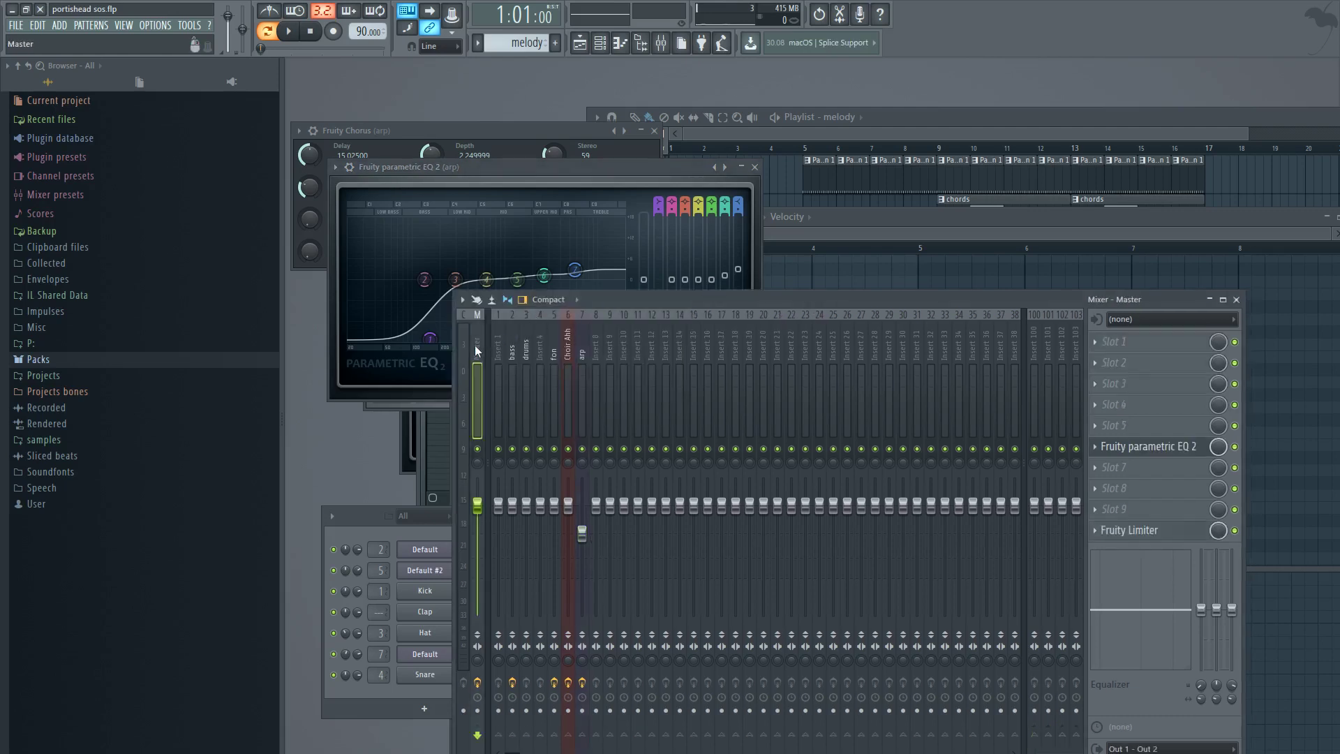
left_click(1148, 446)
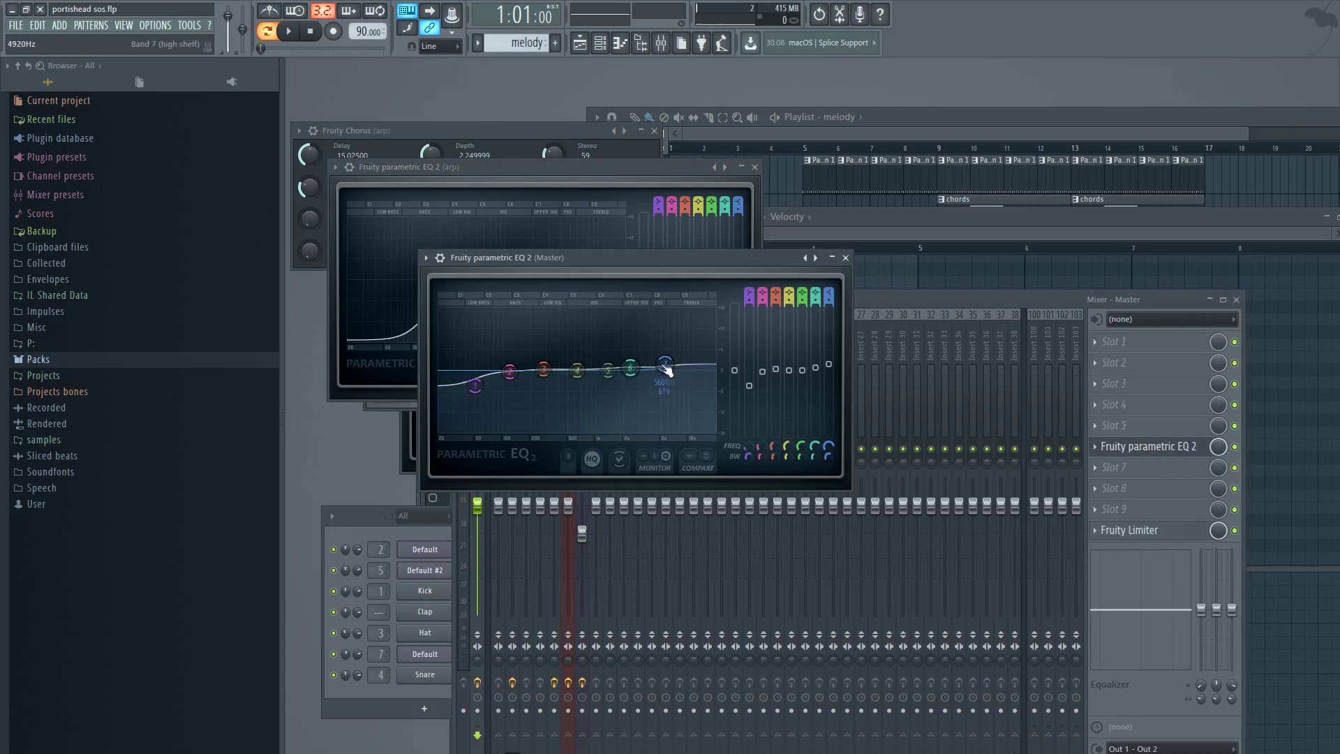
left_click(846, 258)
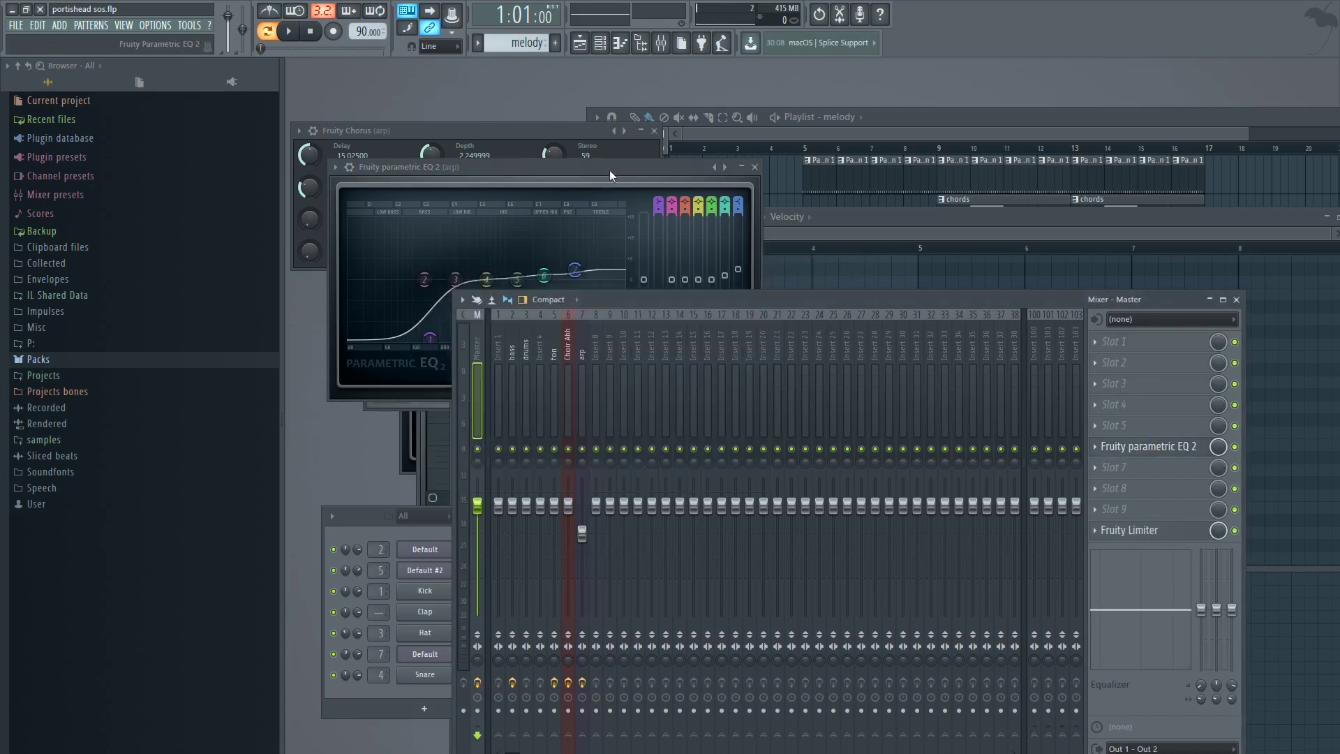
left_click_drag(609, 170, 622, 171)
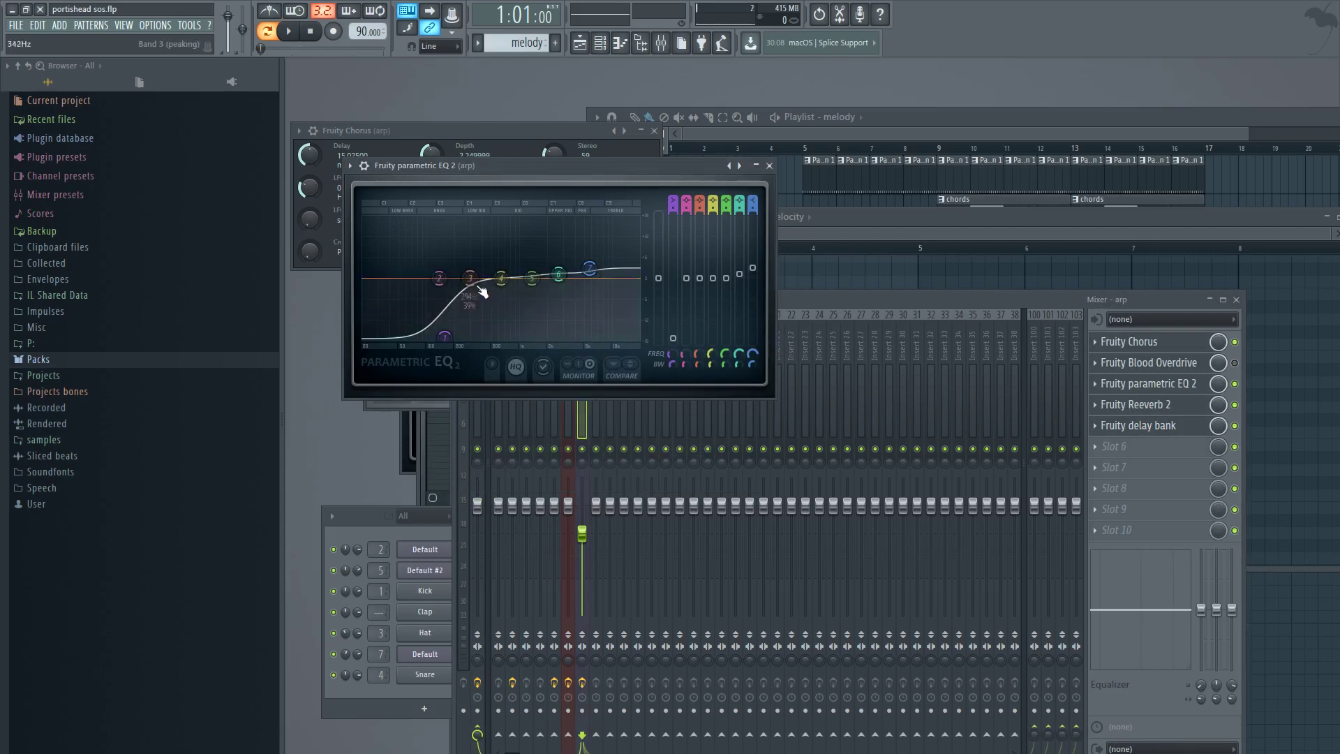
Open the arp insert's Fruity delay bank window beside its Chorus and parametric EQ 2 windows.
left_click(1157, 422)
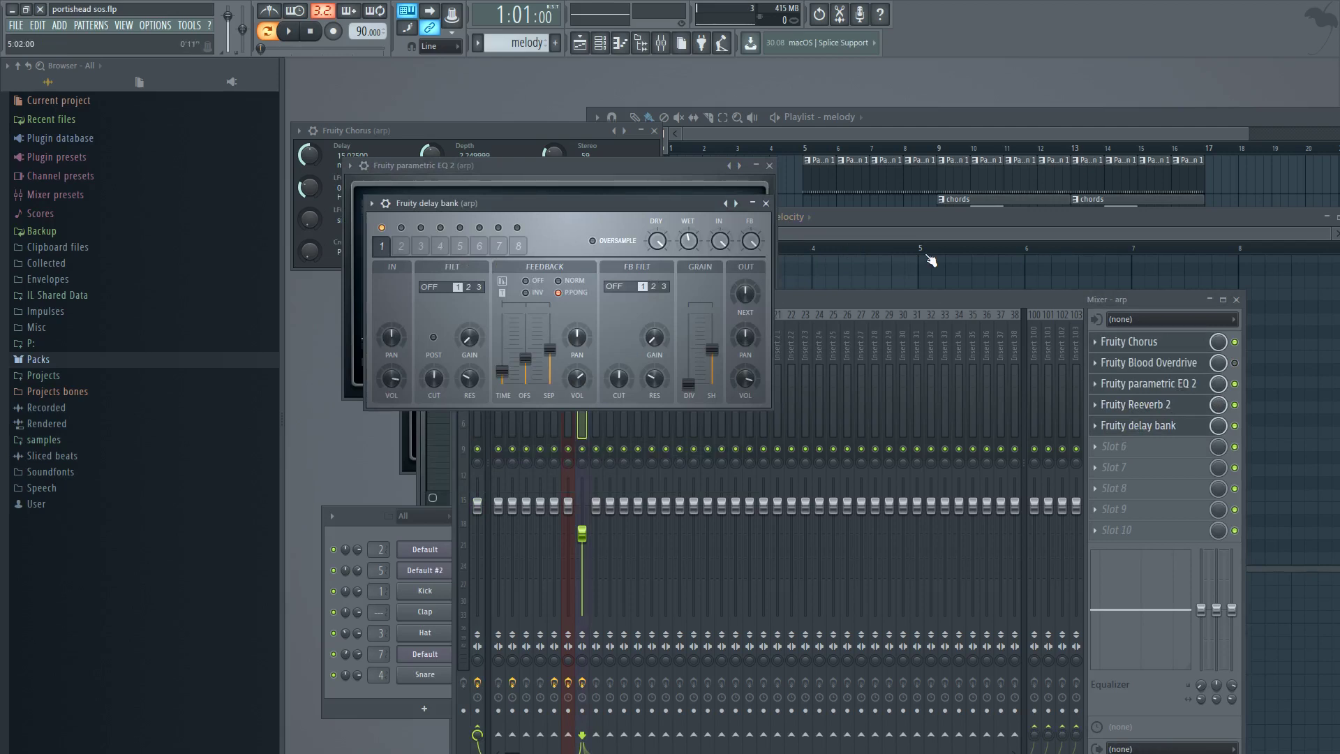
left_click(993, 301)
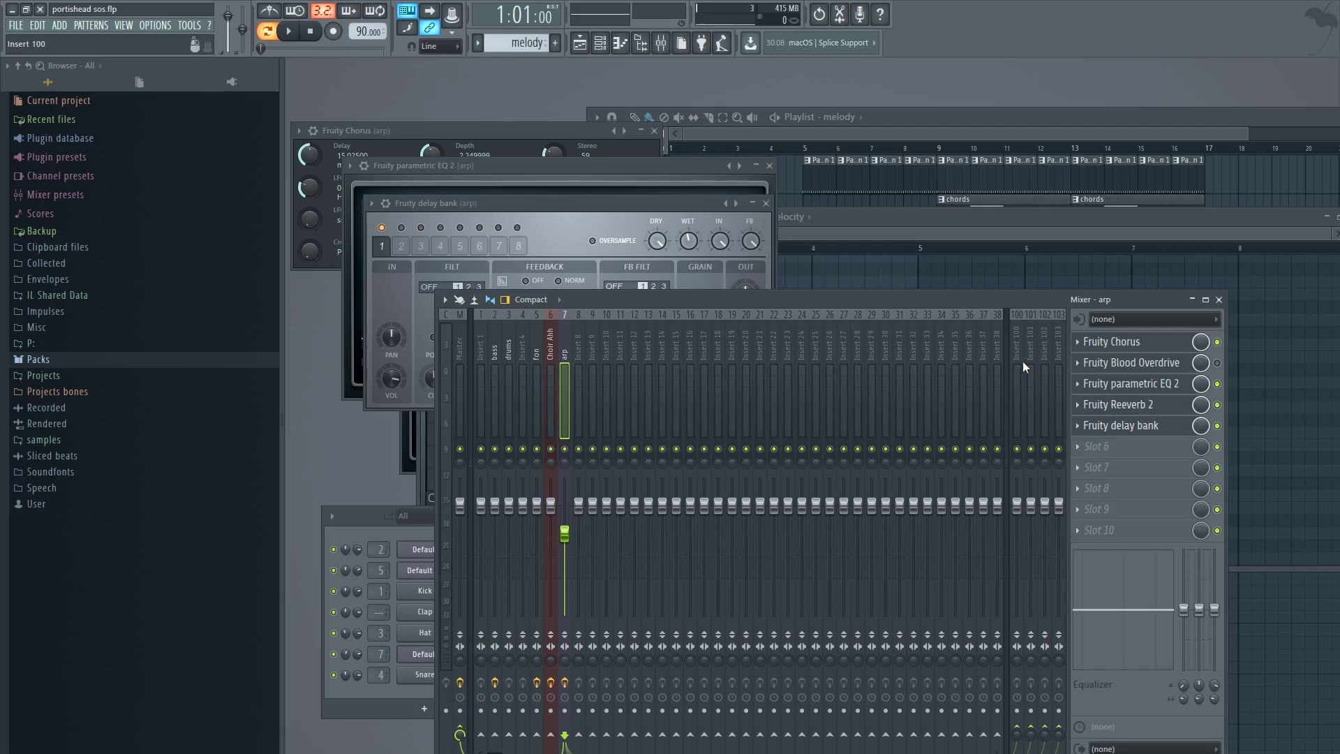
Show the Channel rack and reopen the bass channel's Sytrus patch on the filter 1 cutoff envelope.
left_click_drag(932, 123, 903, 125)
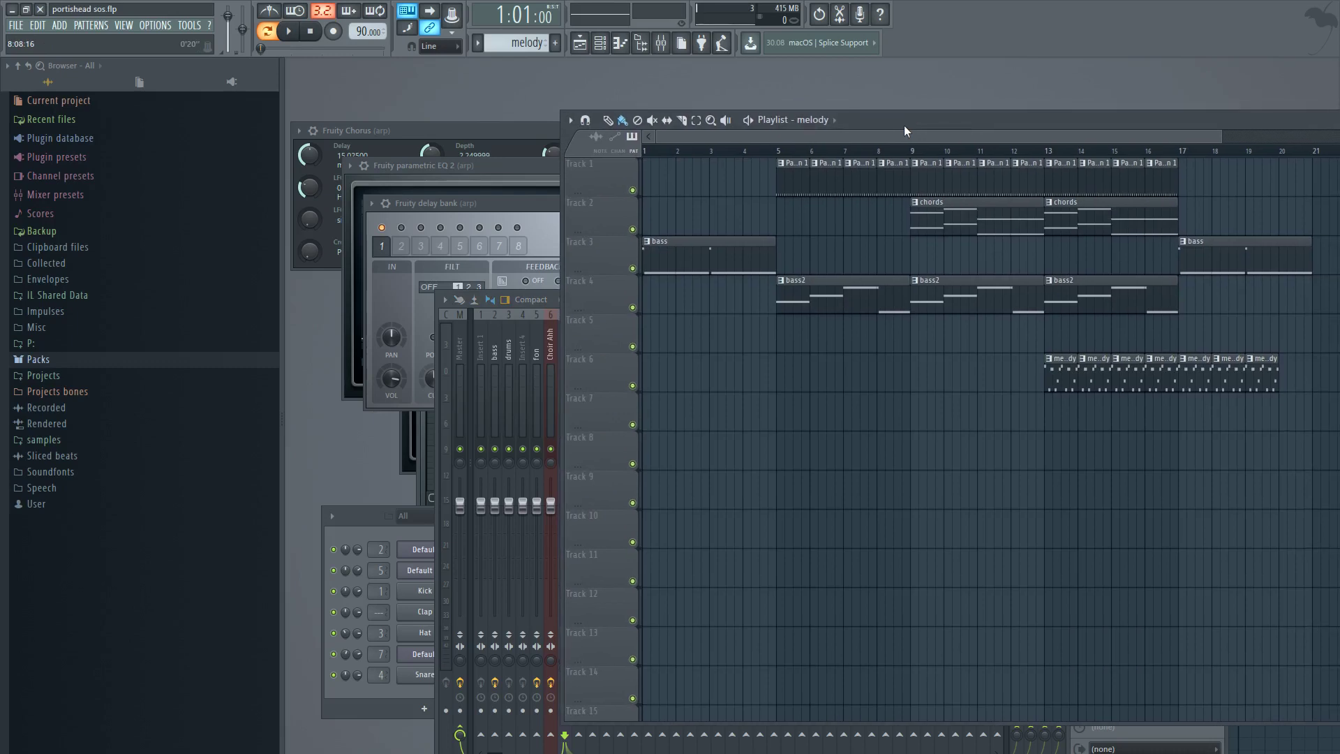
key("F6")
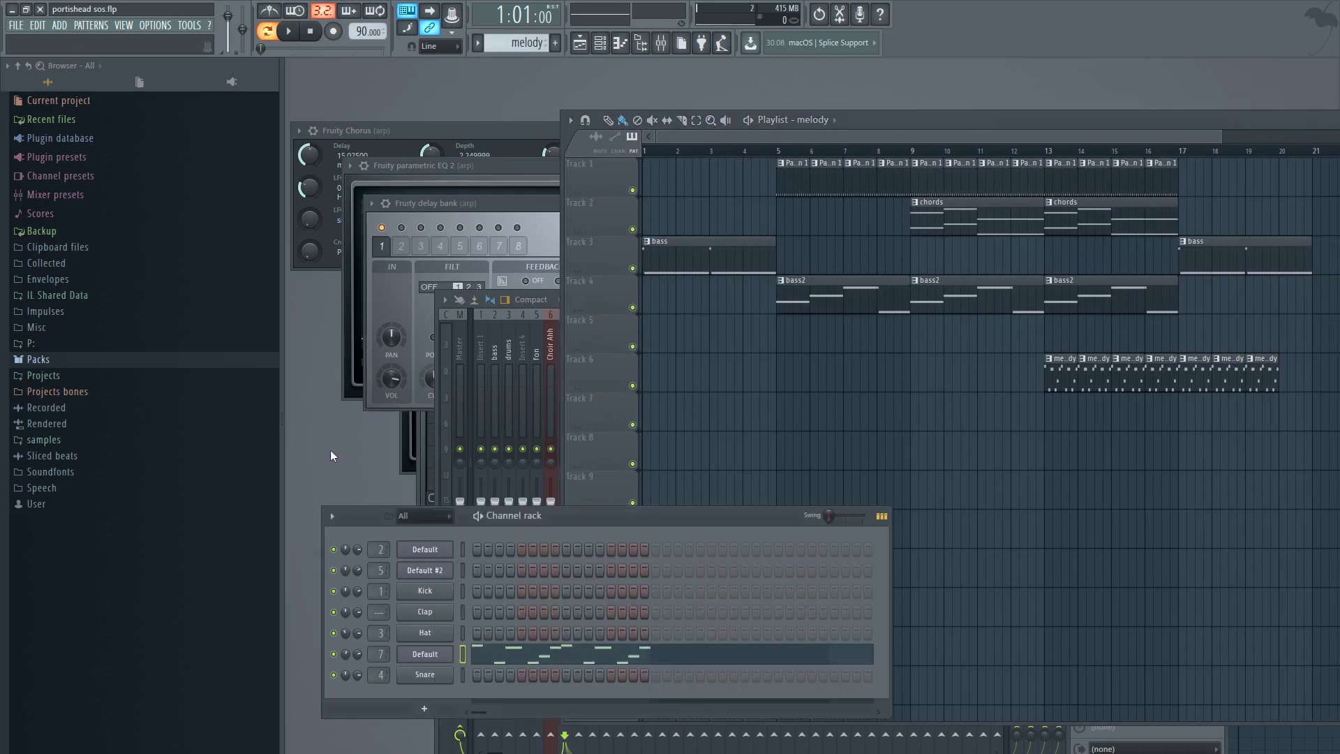
left_click(655, 155)
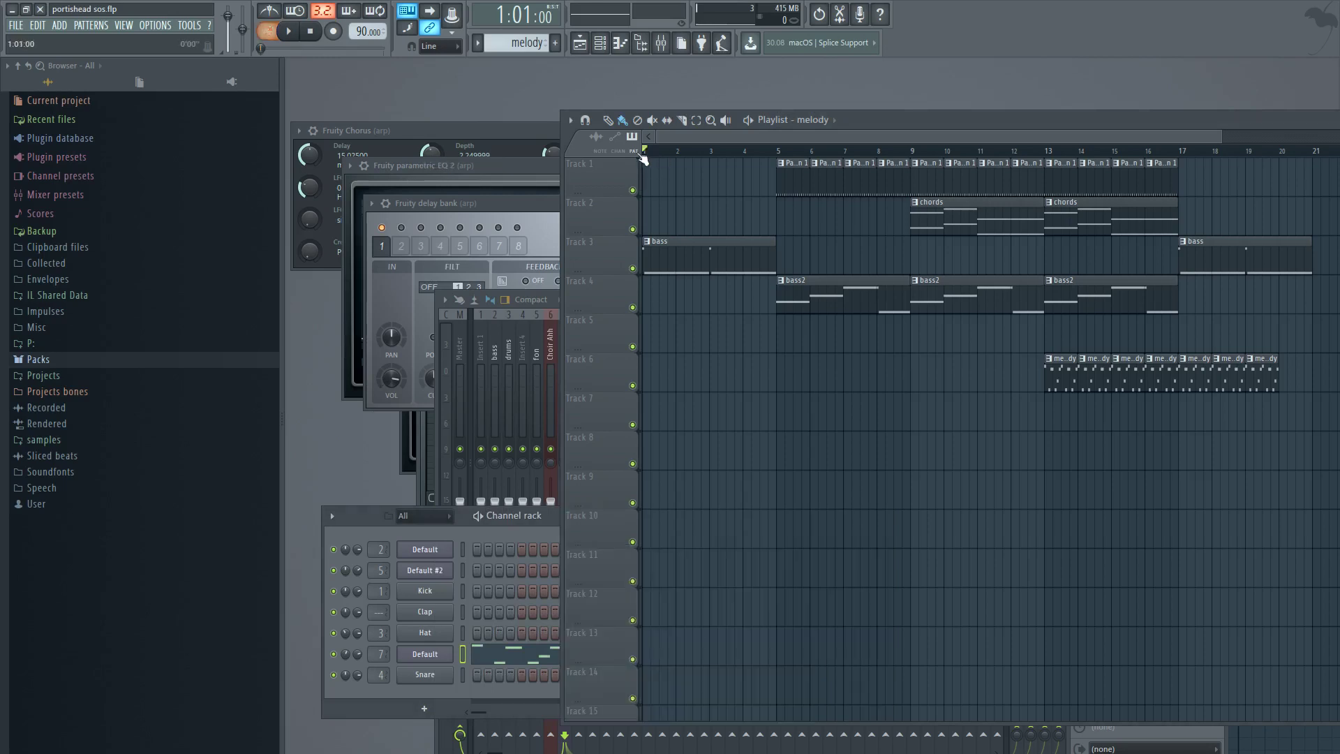
left_click(426, 550)
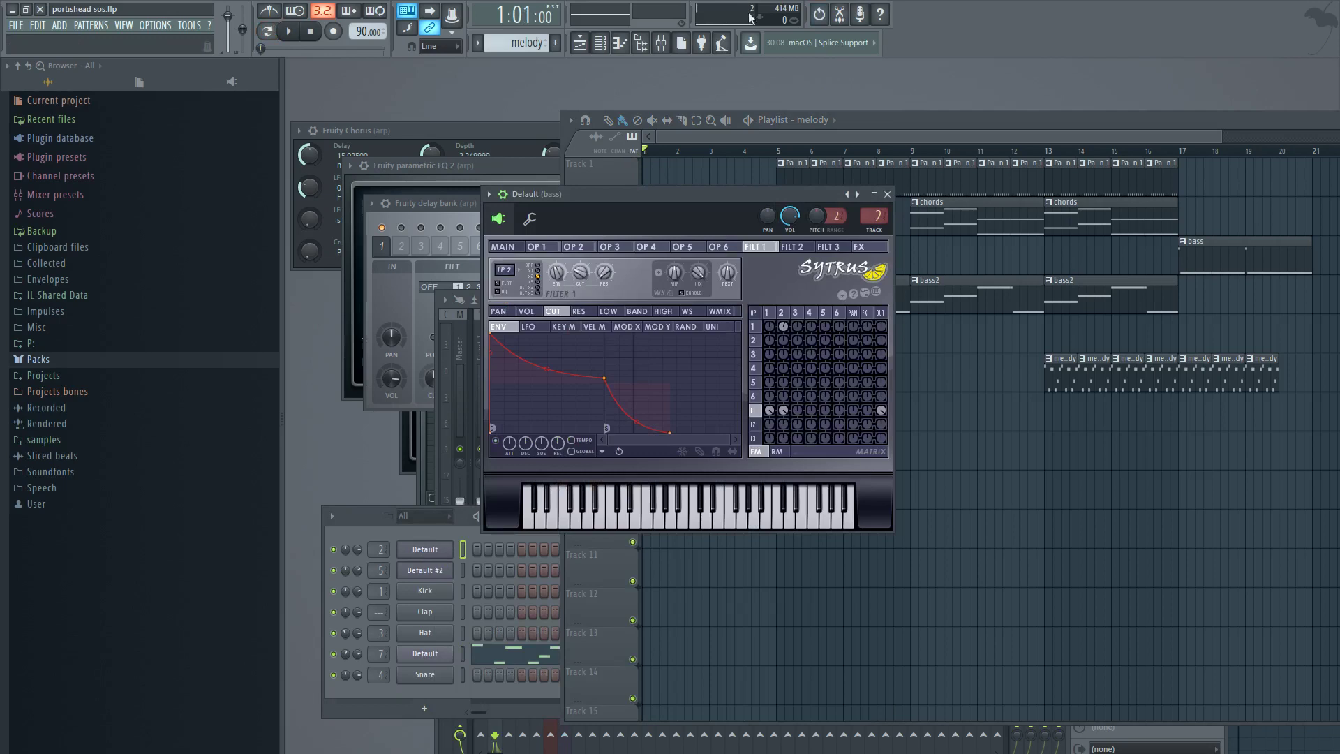
Open the bass insert's Fruity Convolver in the mixer, then select mixer track 6, Choir Ahh.
left_click(661, 44)
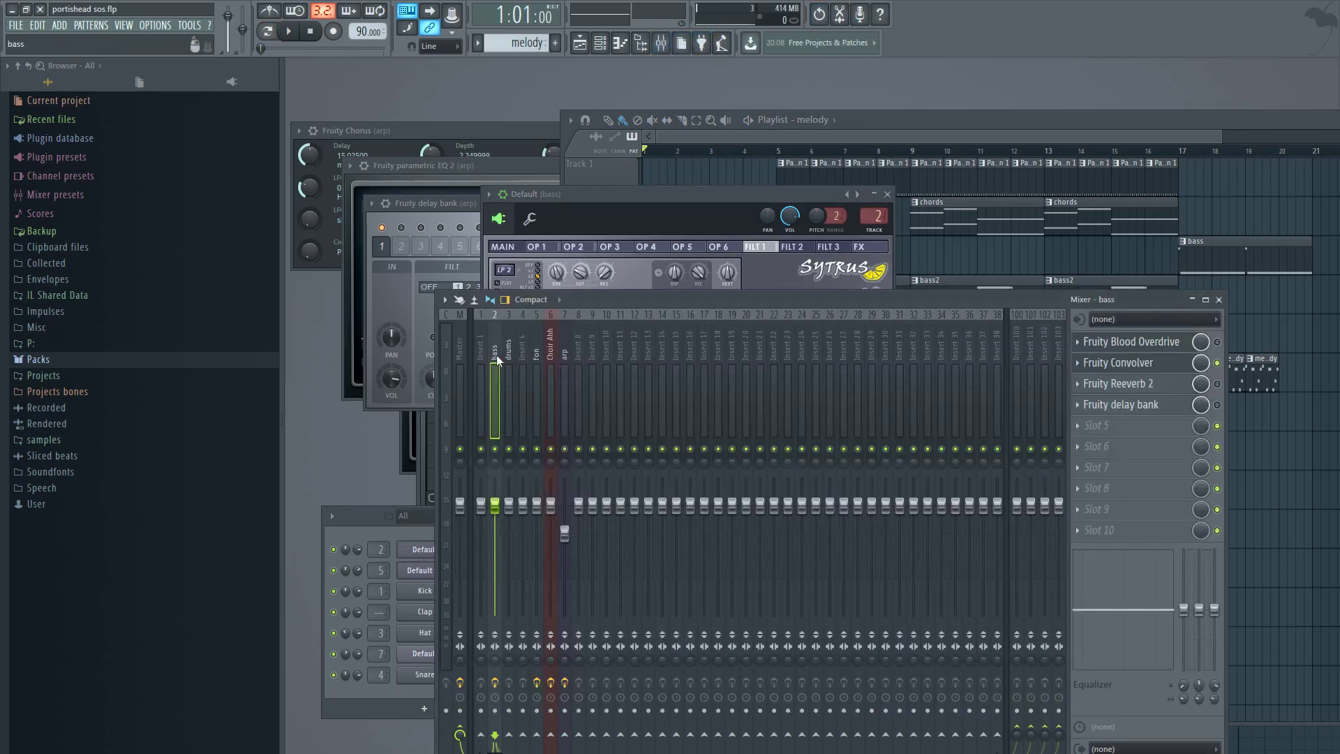
left_click(1151, 372)
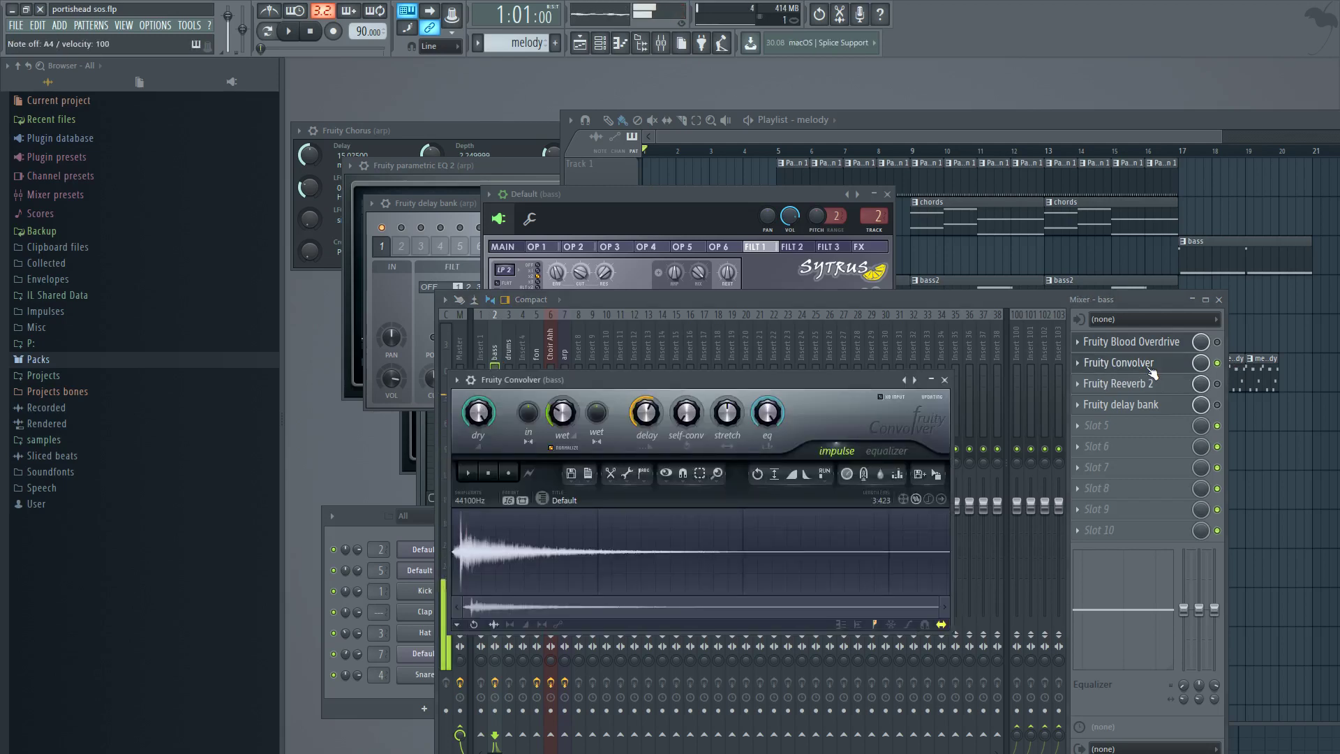
left_click(550, 353)
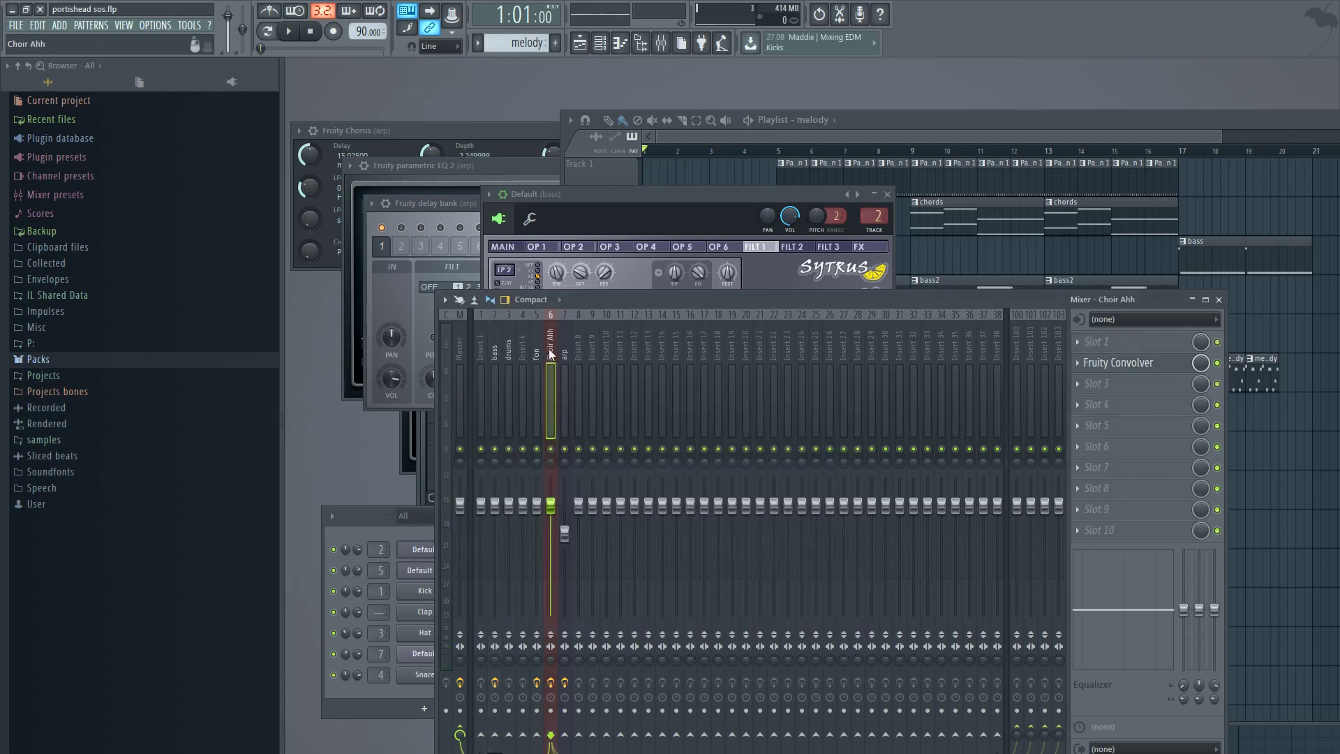
Play test notes on the fon Sytrus patch and open its insert's Fruity Blood Overdrive.
left_click(411, 576)
key("x")
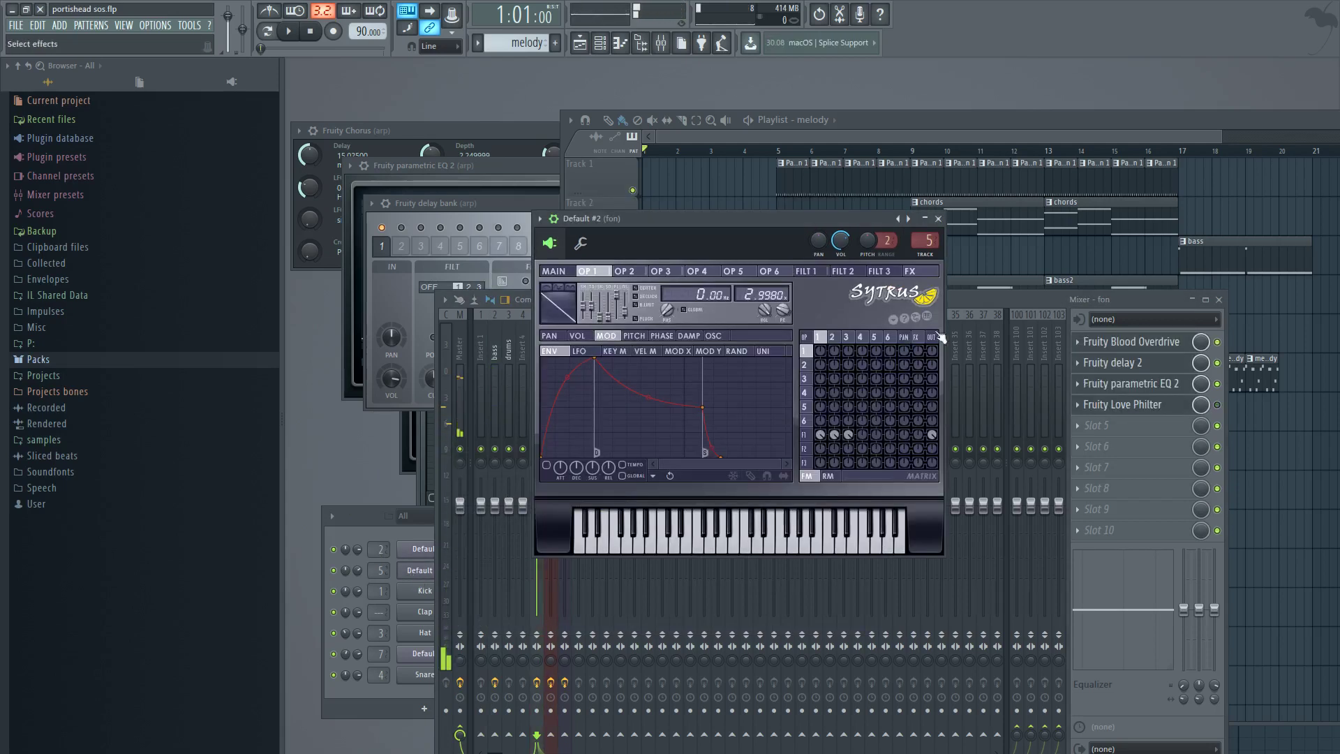
left_click_drag(973, 301, 992, 300)
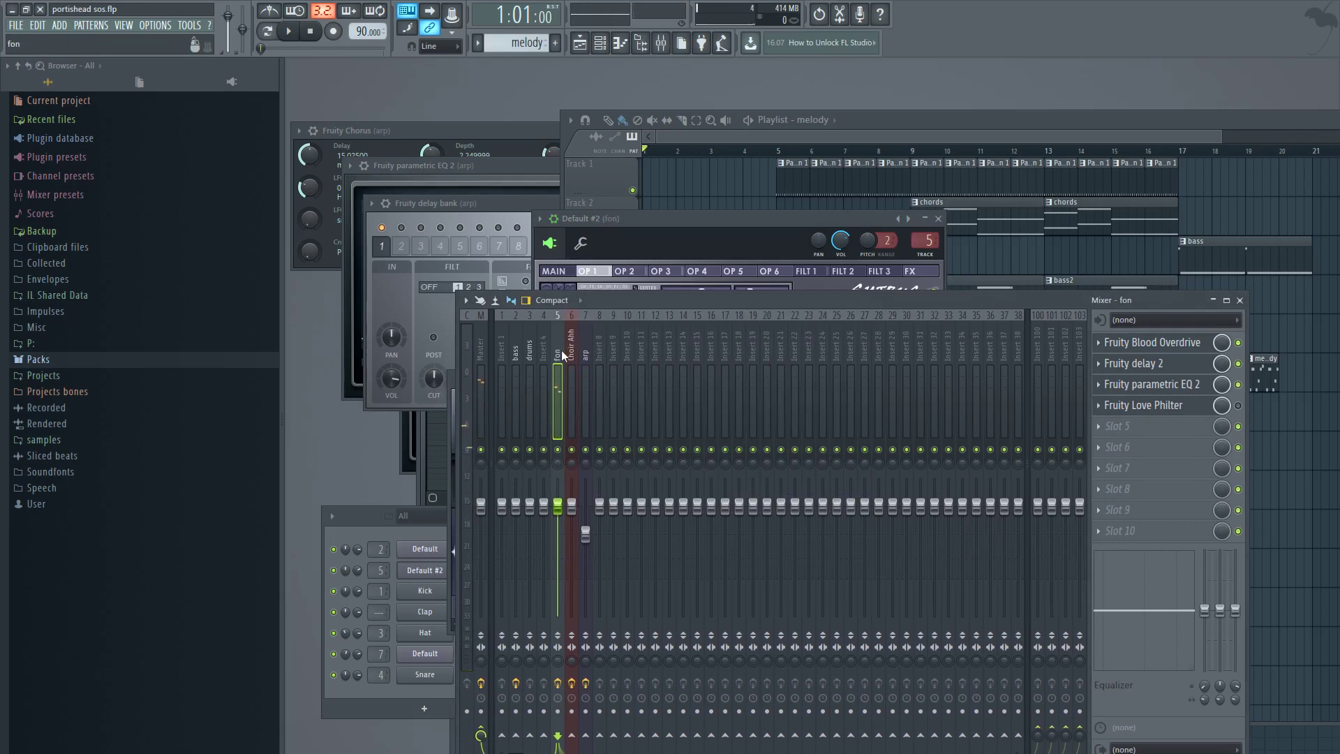
key("x")
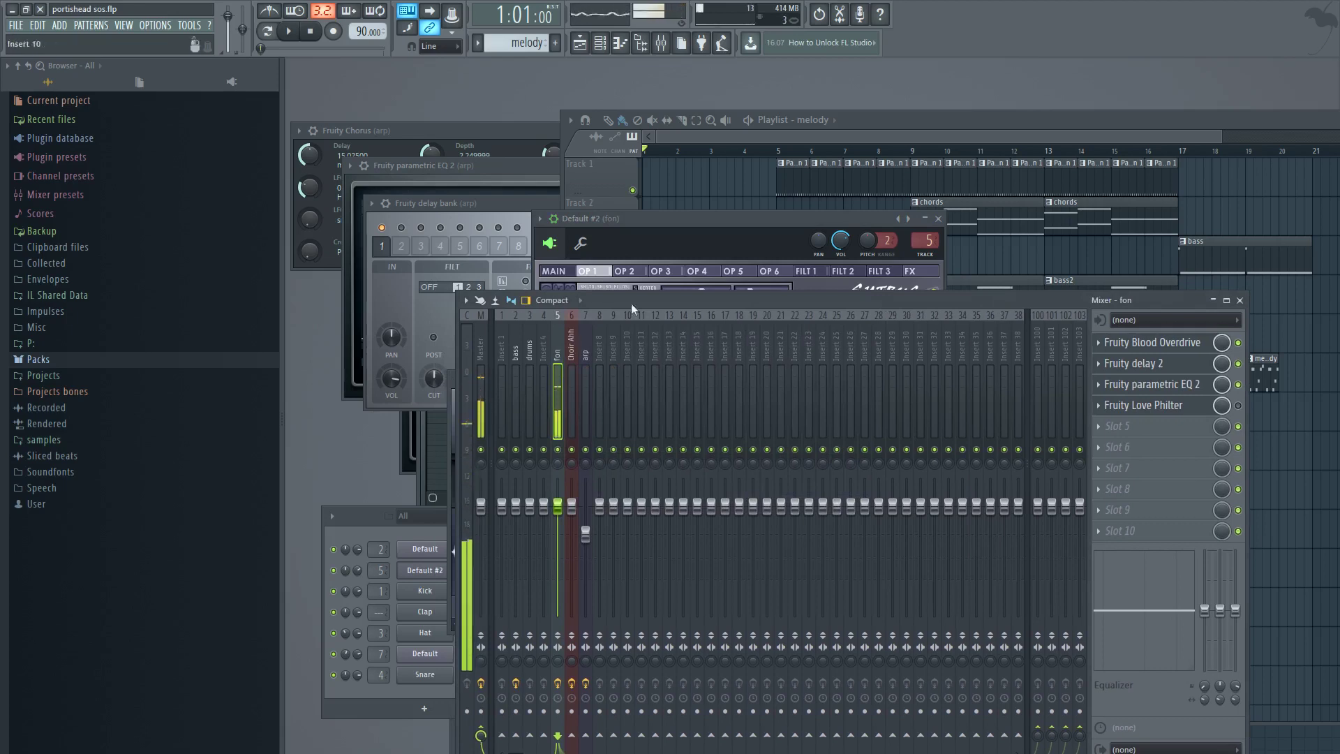
left_click(1194, 343)
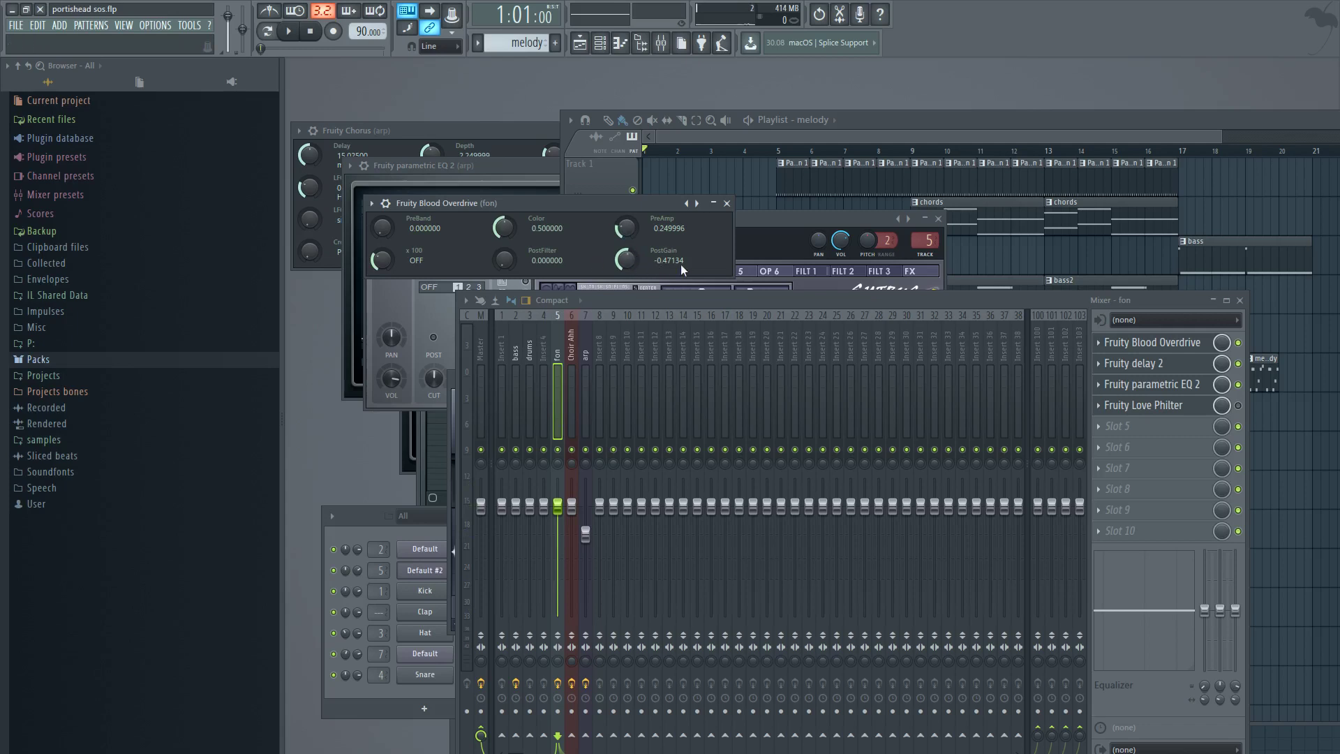
Open the fon insert's Fruity delay 2 and Fruity parametric EQ 2 effect windows.
left_click(1121, 364)
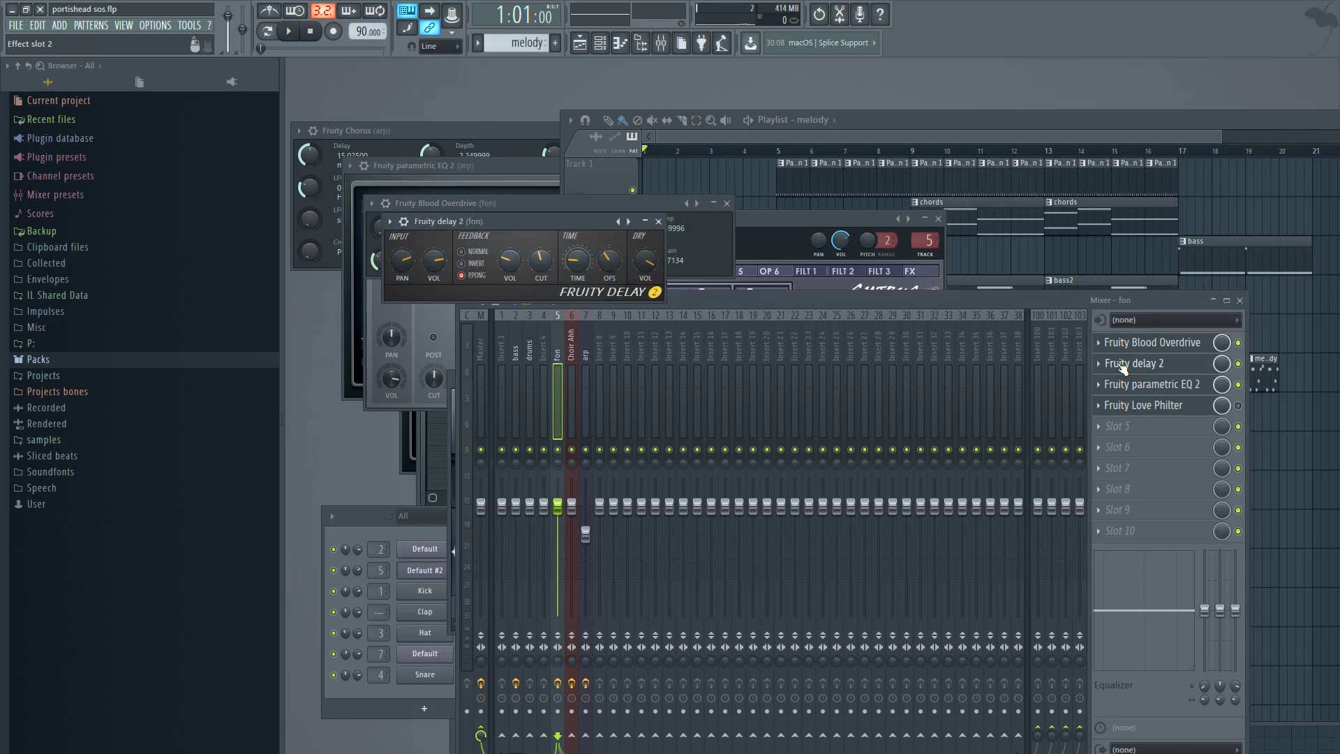
left_click(1154, 384)
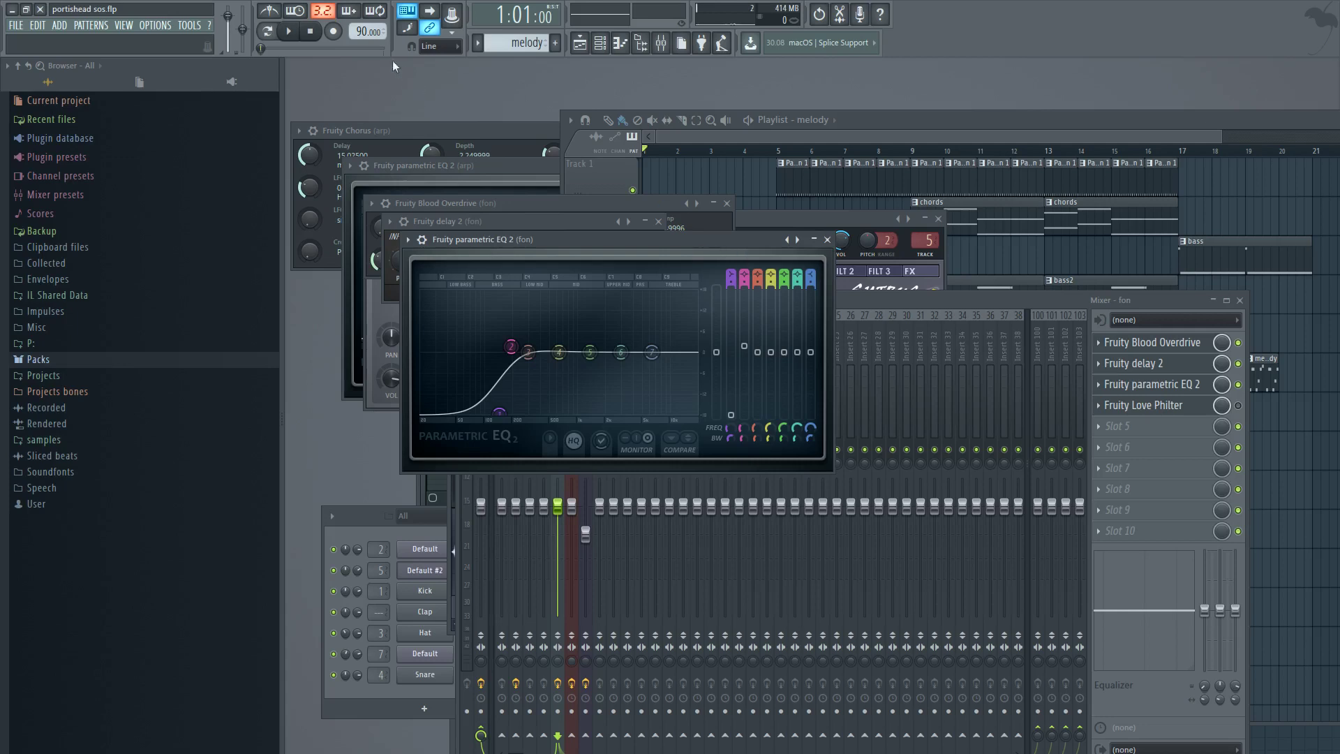
Play the song, jumping to bars 5, 9 and 13 in the Playlist, then stop.
left_click(289, 31)
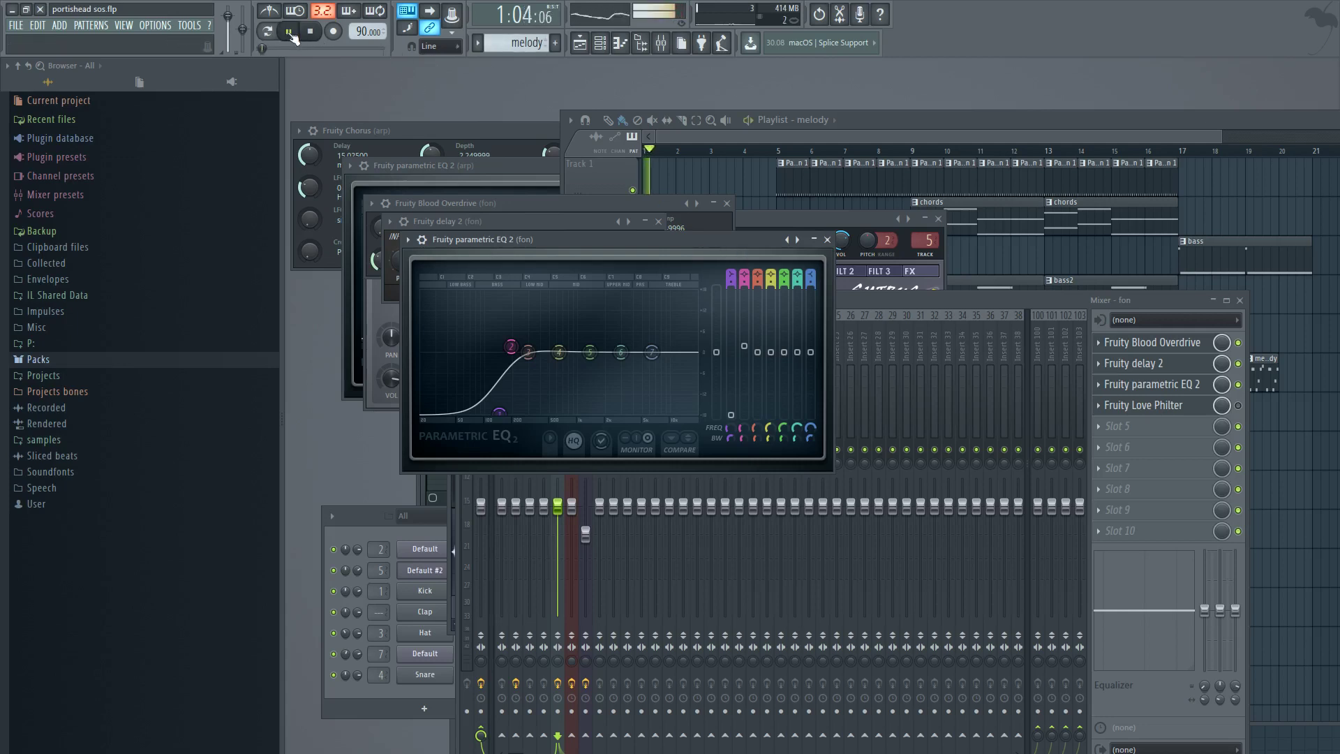
left_click(915, 120)
left_click(772, 154)
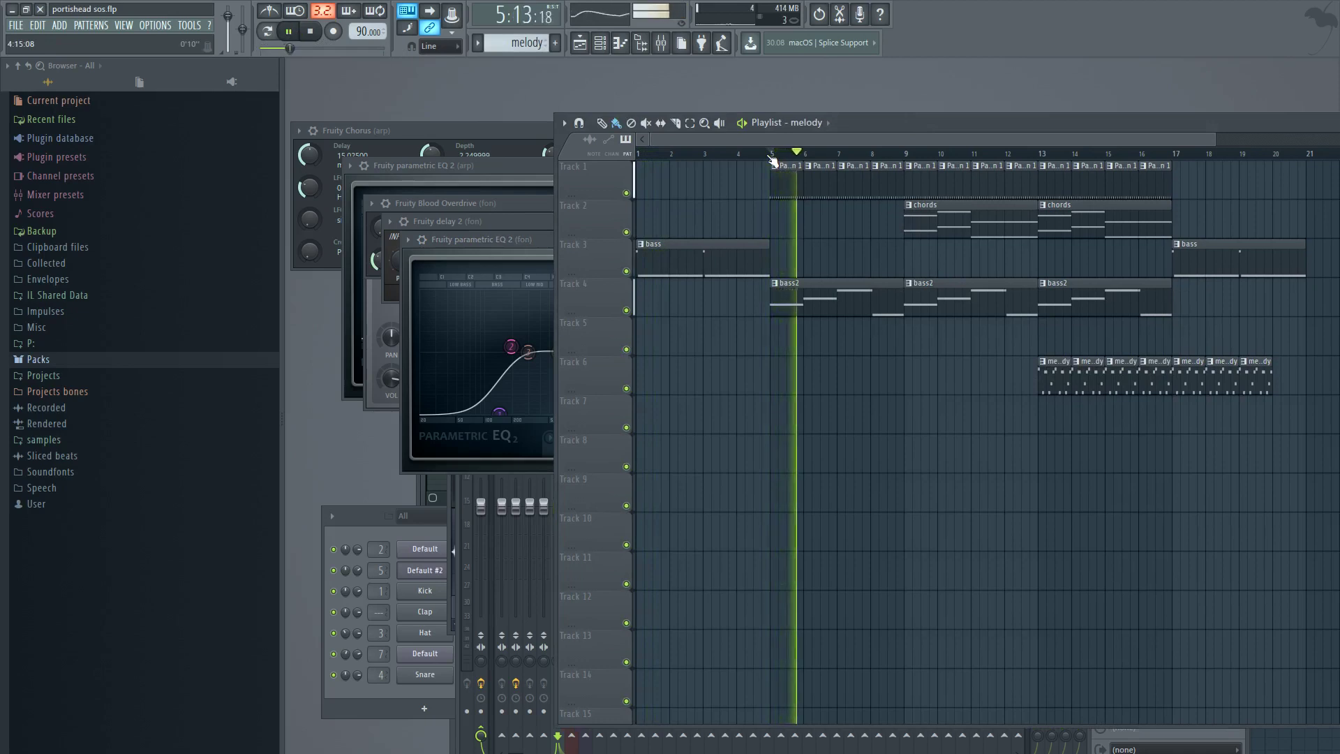
left_click(905, 155)
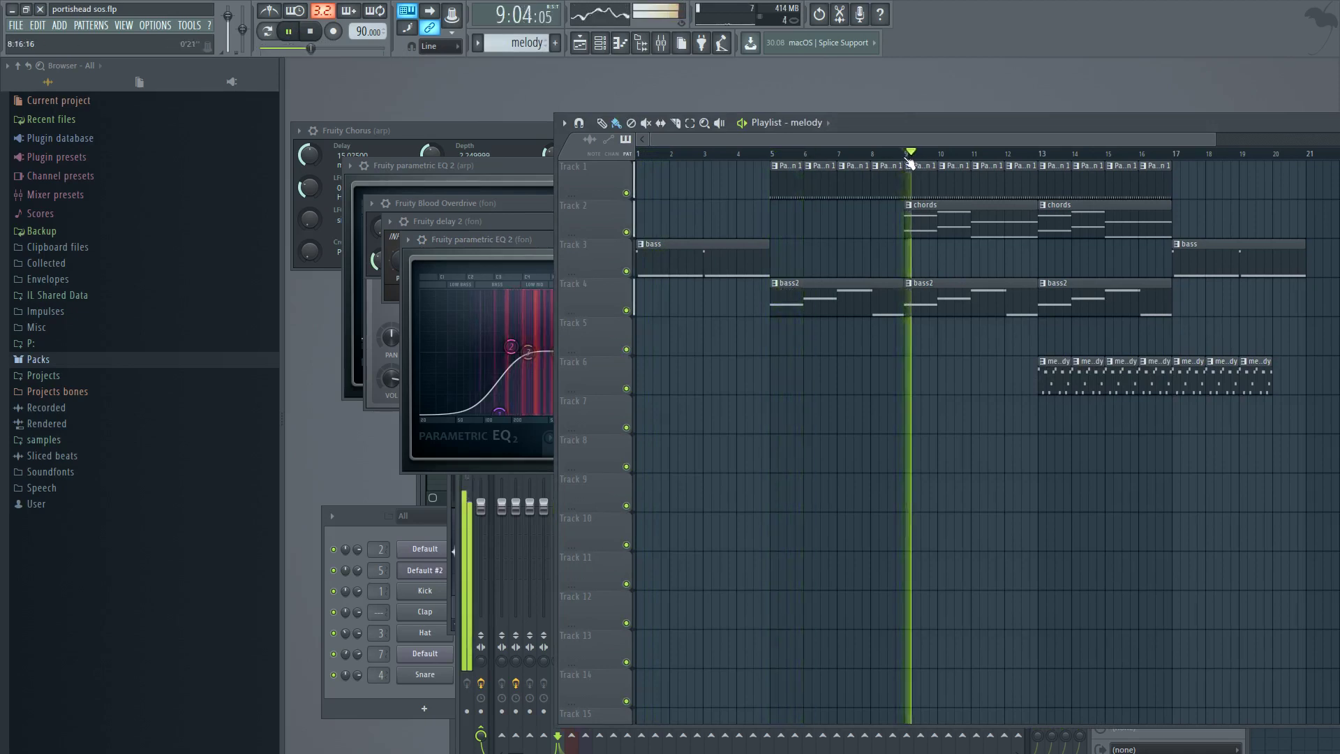
left_click(1043, 155)
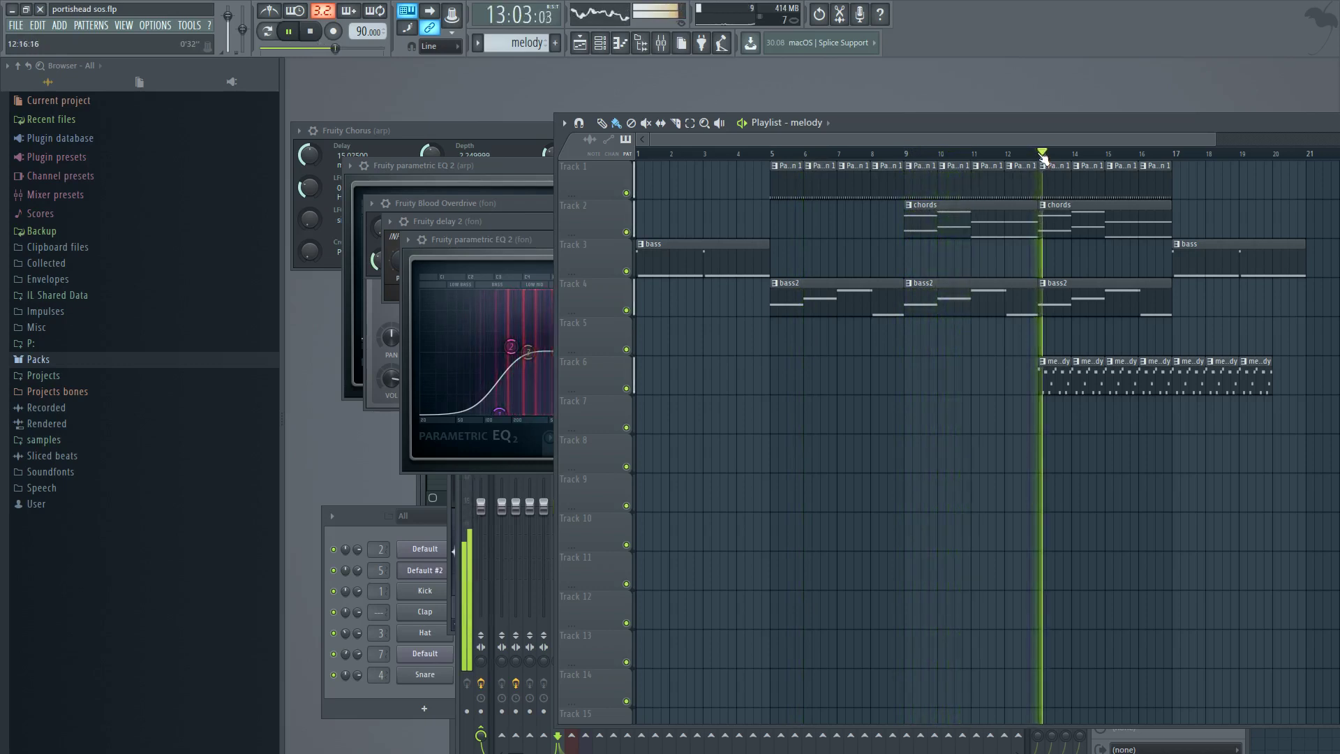
left_click(316, 38)
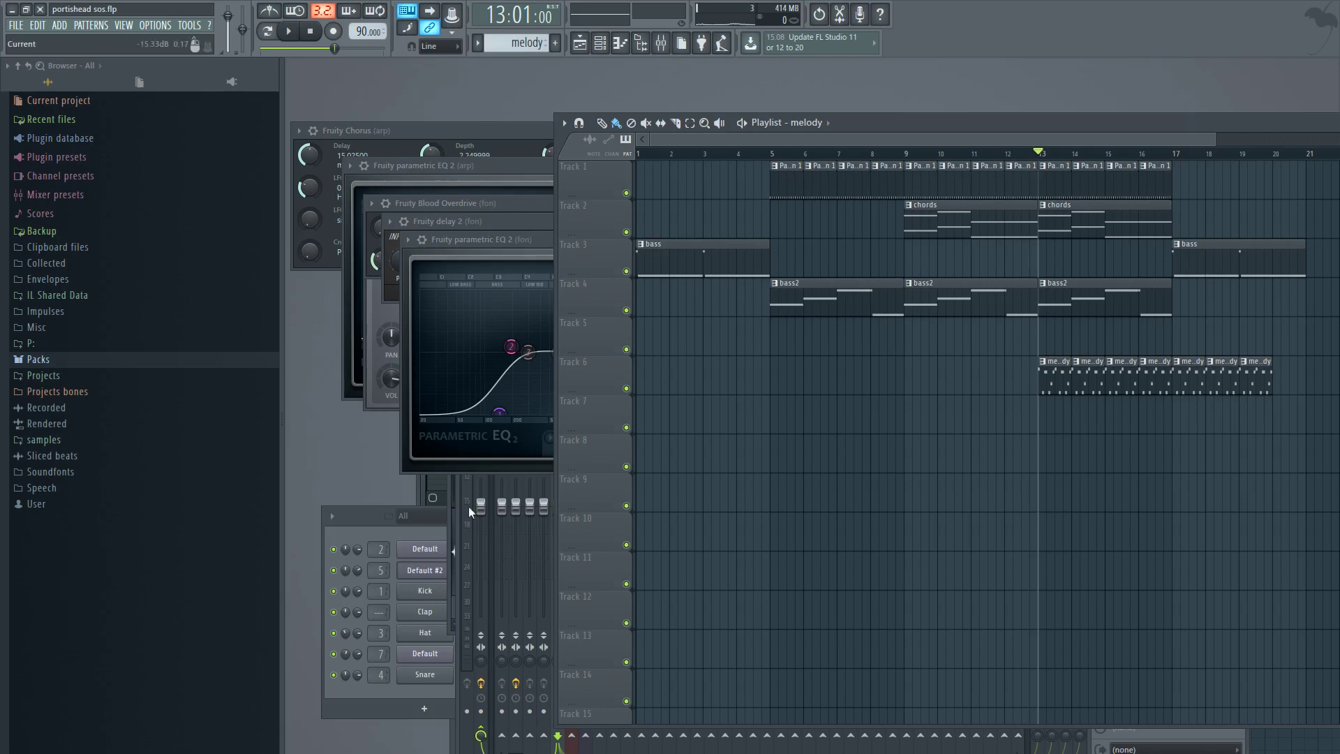
Select the Master mixer track and view then close its Fruity Limiter and Fruity parametric EQ 2.
key("F6")
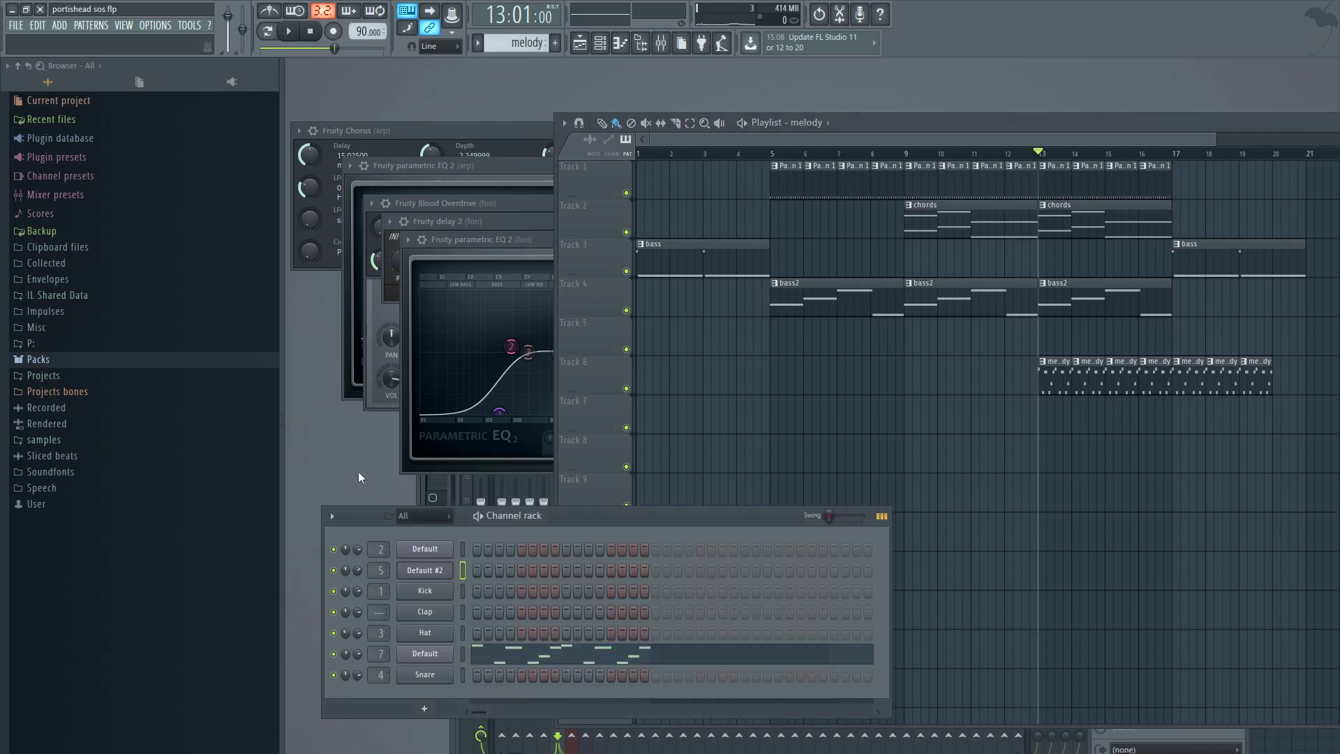
left_click(661, 44)
left_click(485, 341)
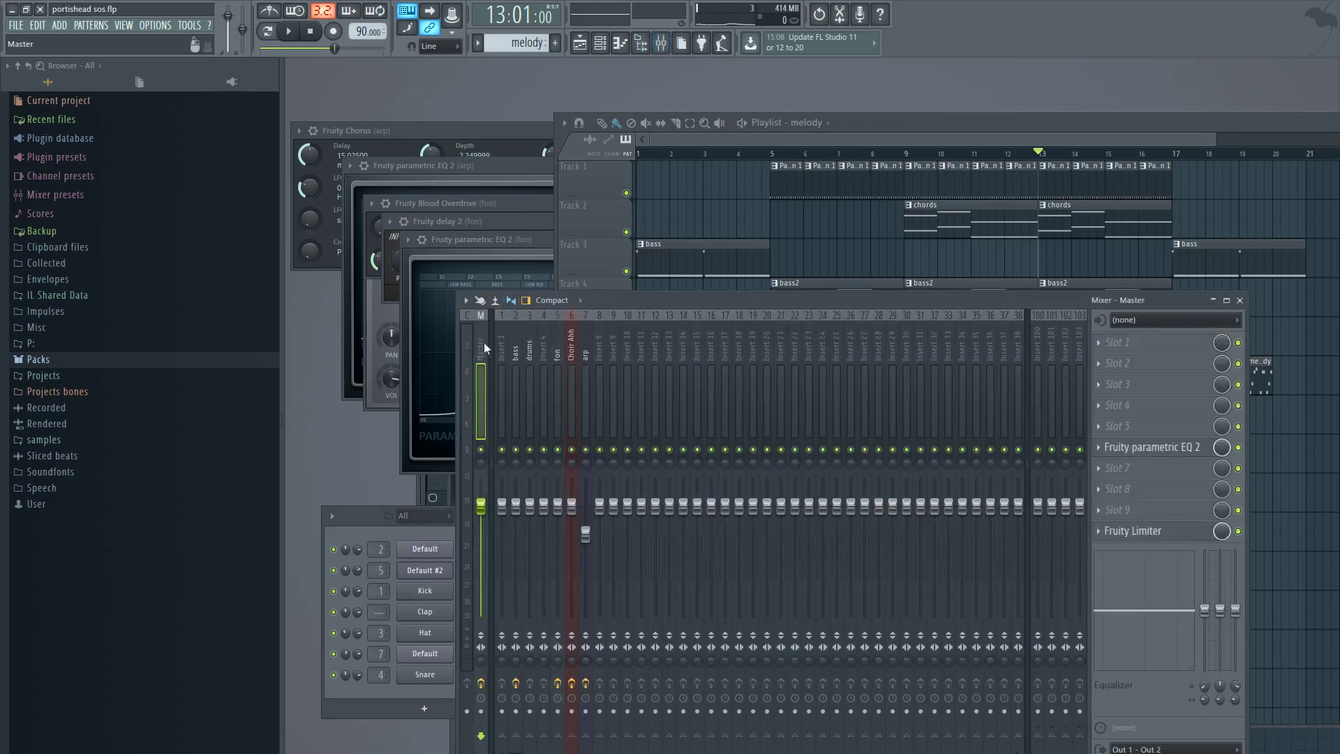
left_click(1175, 533)
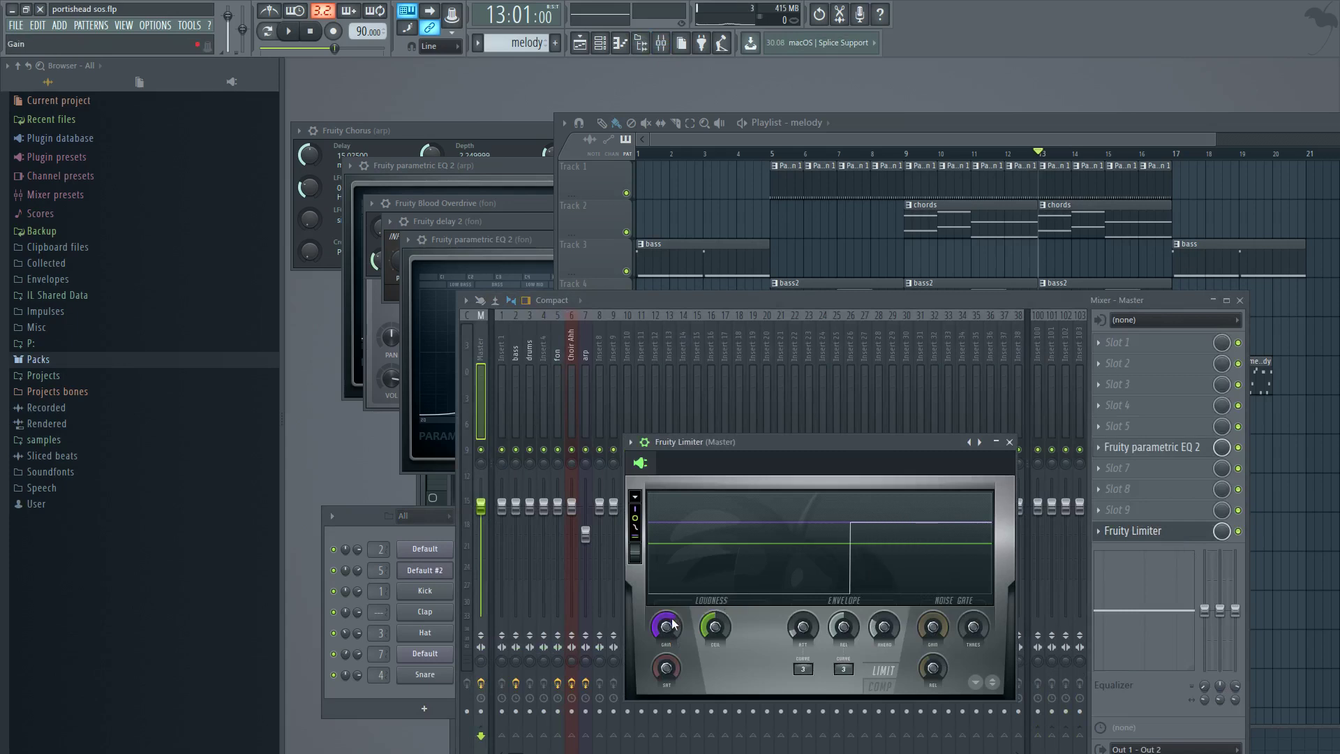
left_click(1010, 442)
left_click(1187, 447)
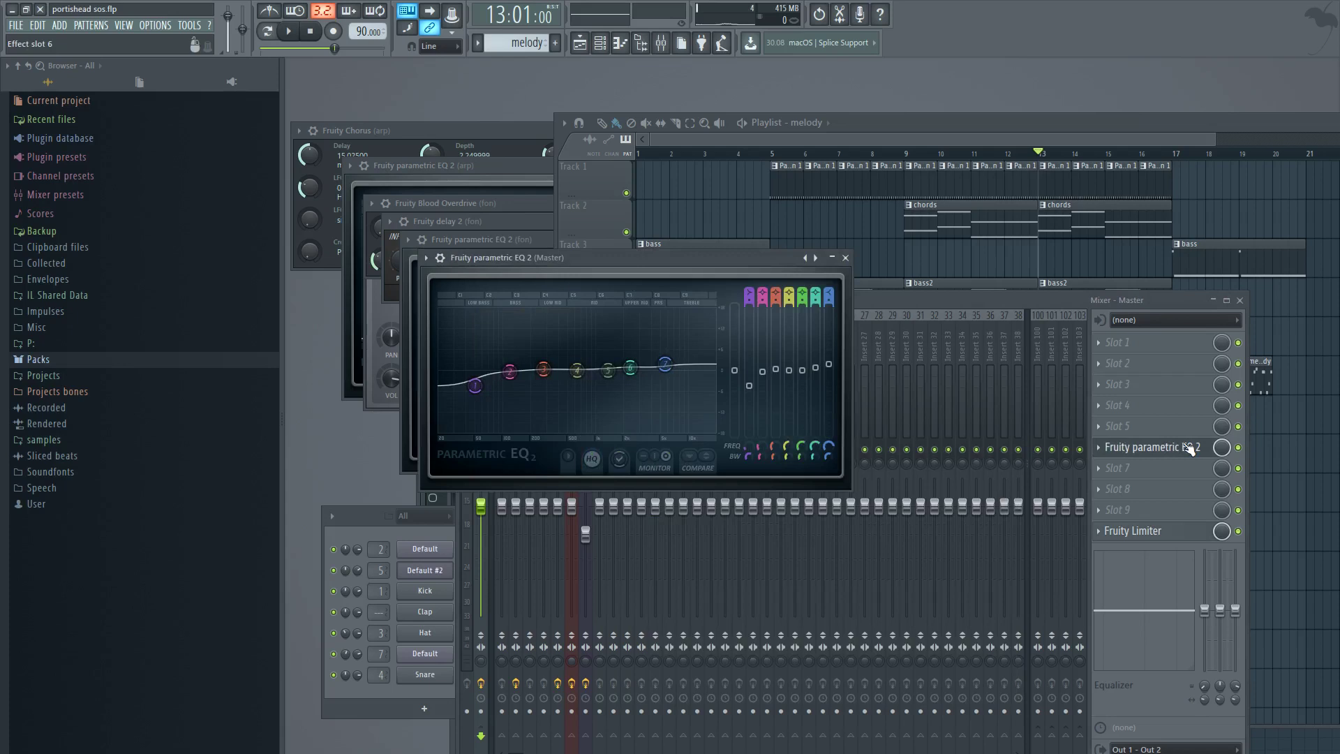
left_click(845, 259)
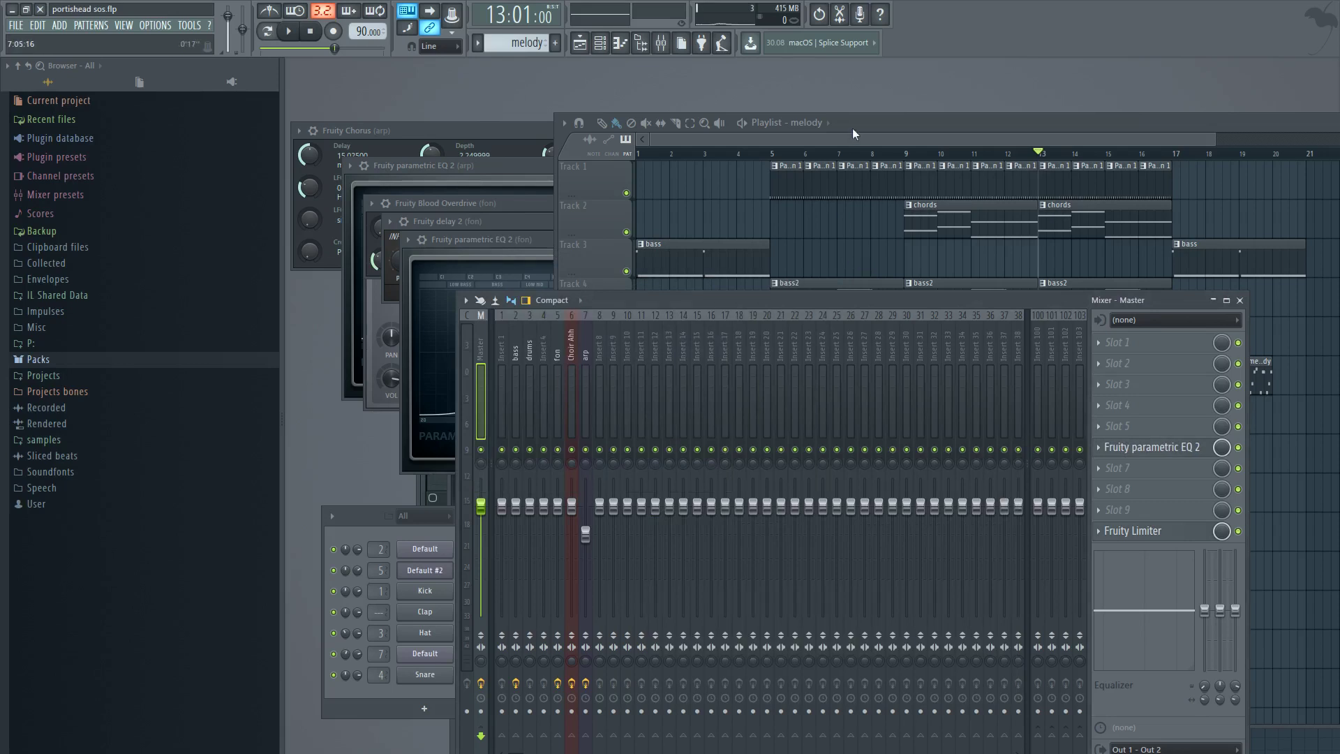
Bring the Playlist forward, shift it slightly up and left, and show the Channel rack.
left_click_drag(852, 128, 844, 127)
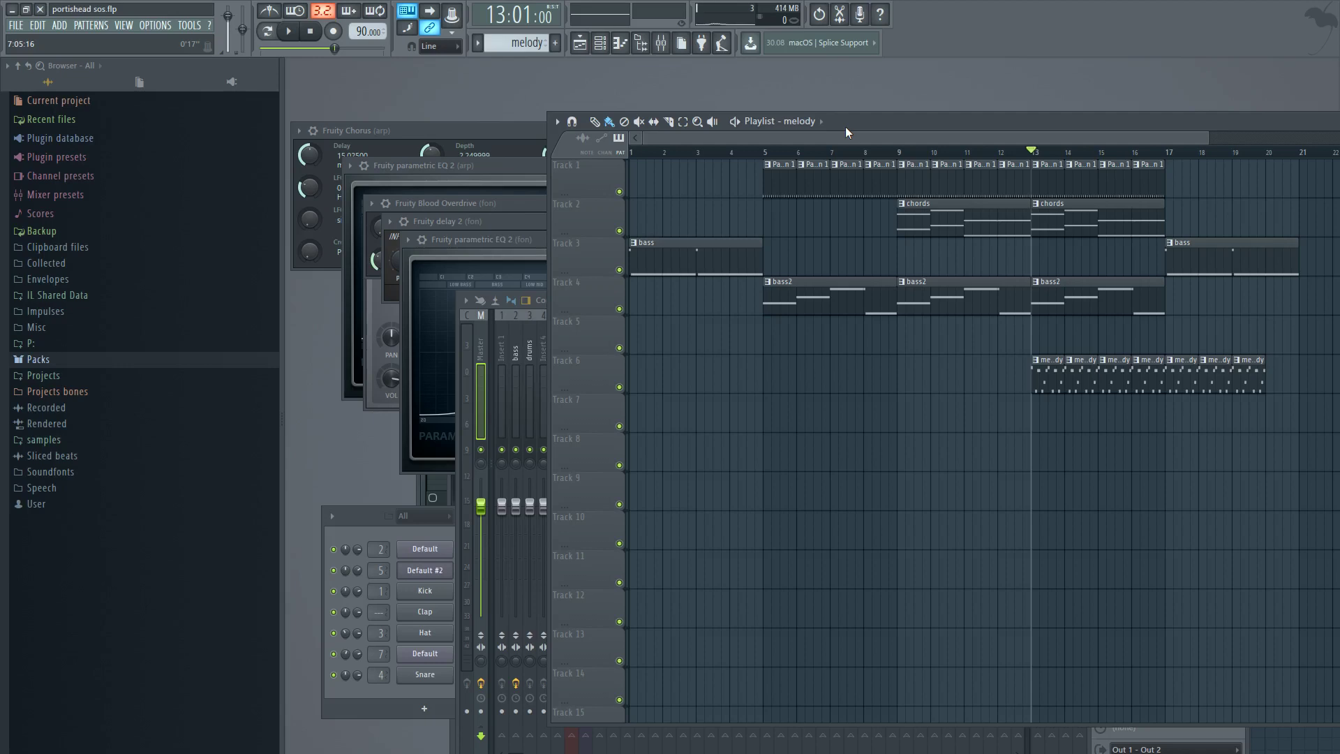
left_click_drag(844, 127, 793, 106)
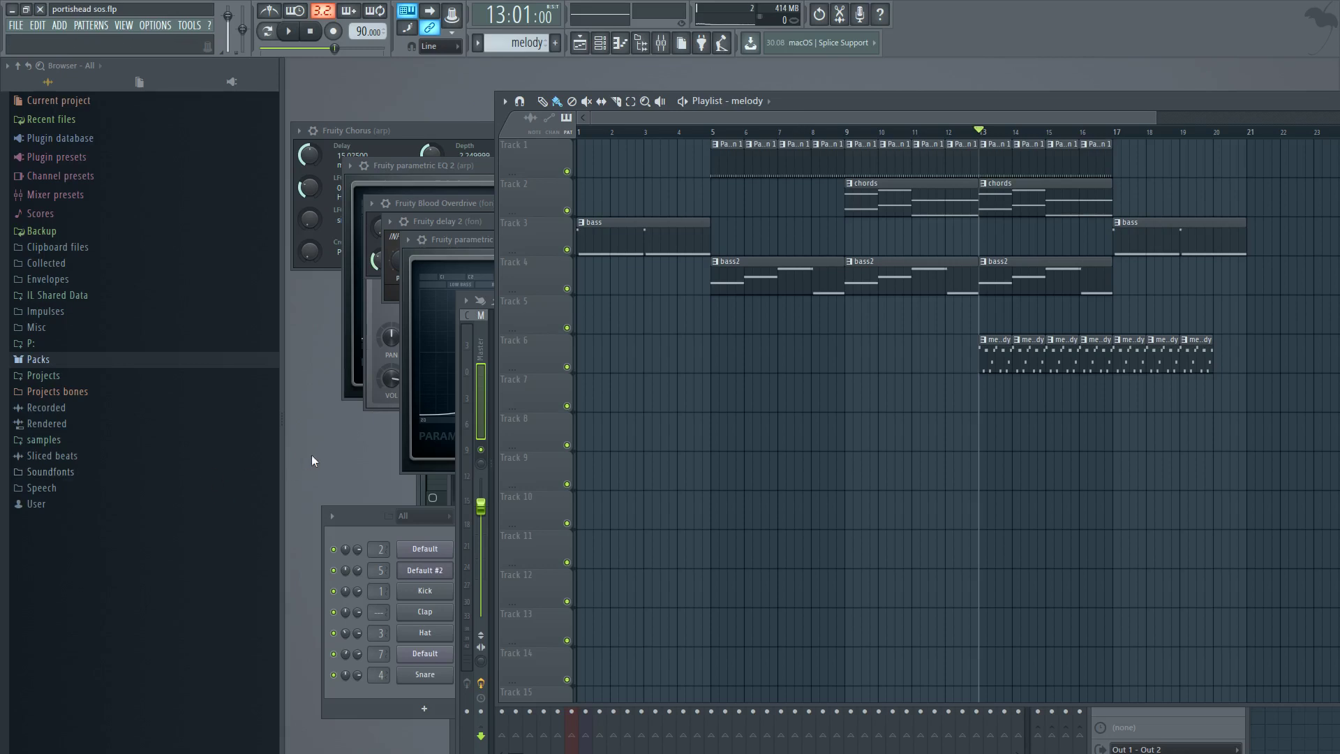
key("F6")
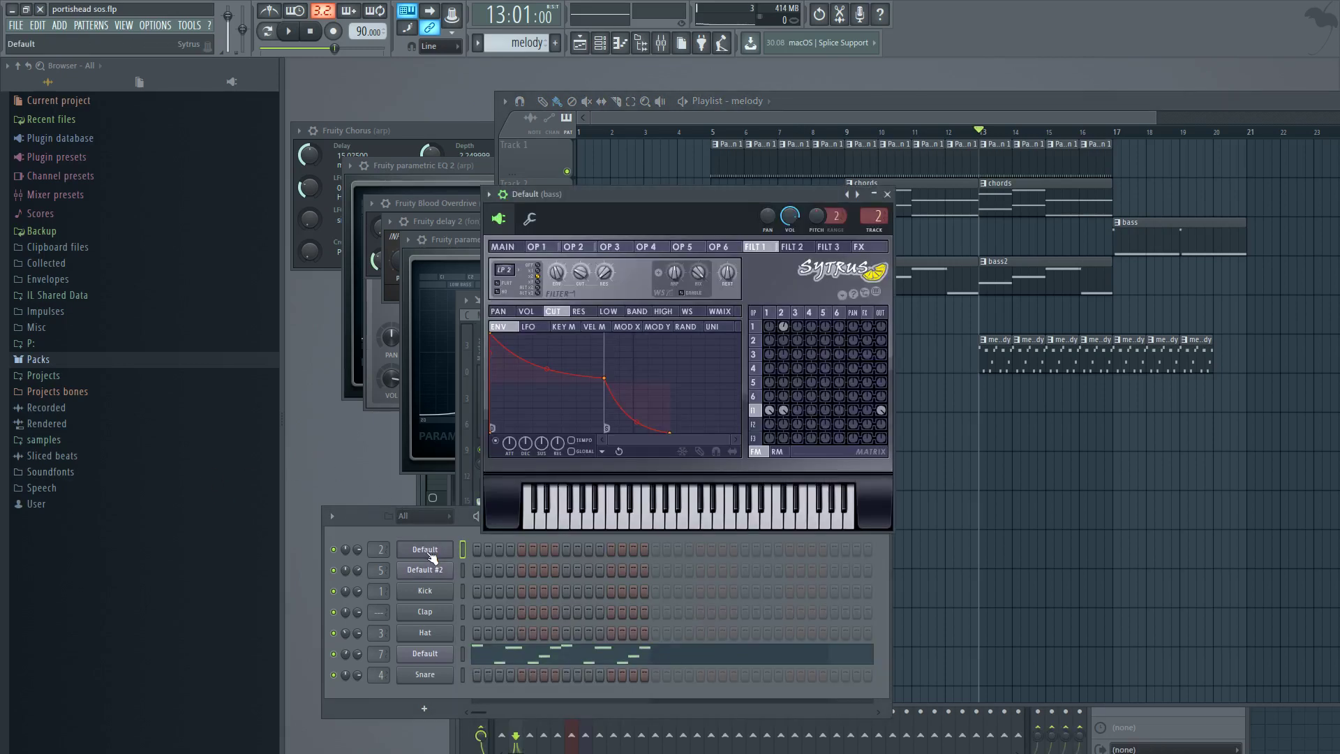